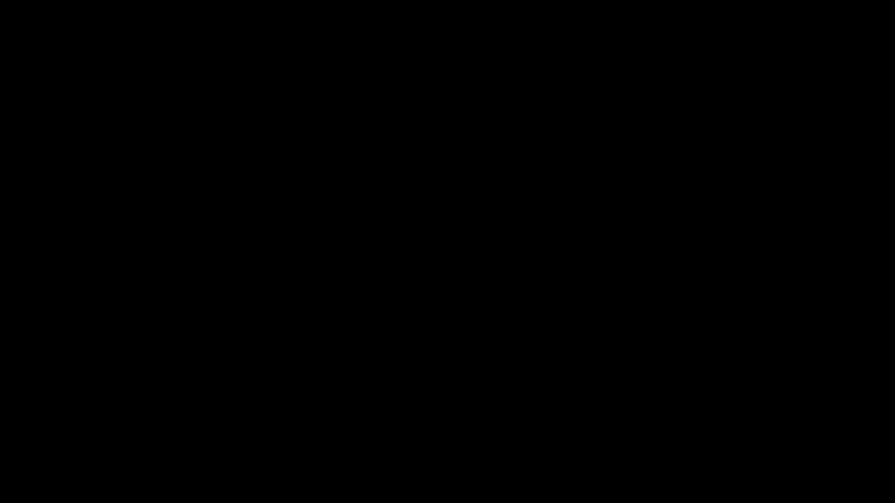
# Review the pencil holder drawing in Xodo, then bring SOLIDWORKS 2020 to the front
pyautogui.scroll(1, 237, 128)
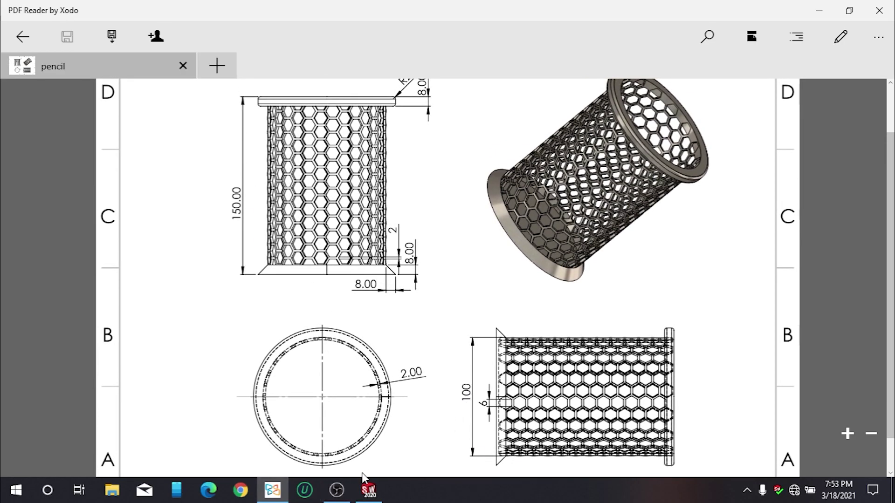
pyautogui.click(369, 490)
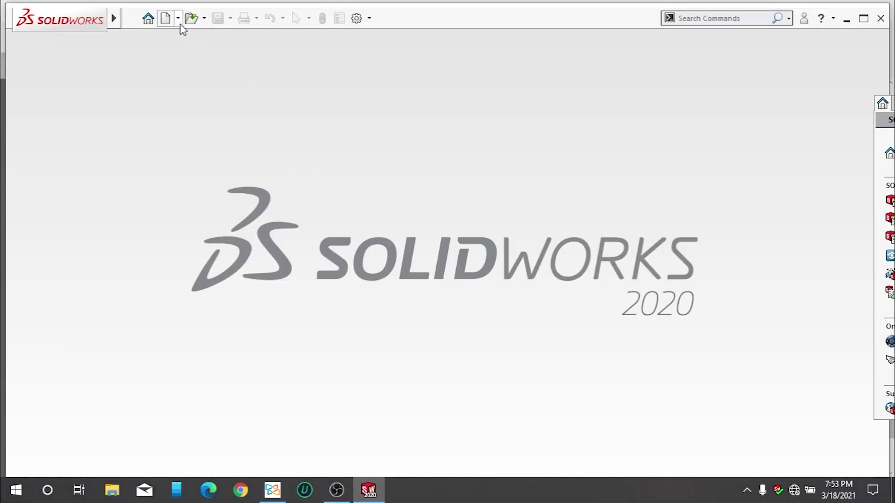
# Start a new part and sketch a 50 mm-radius circle at the origin on the Front Plane
pyautogui.click(171, 23)
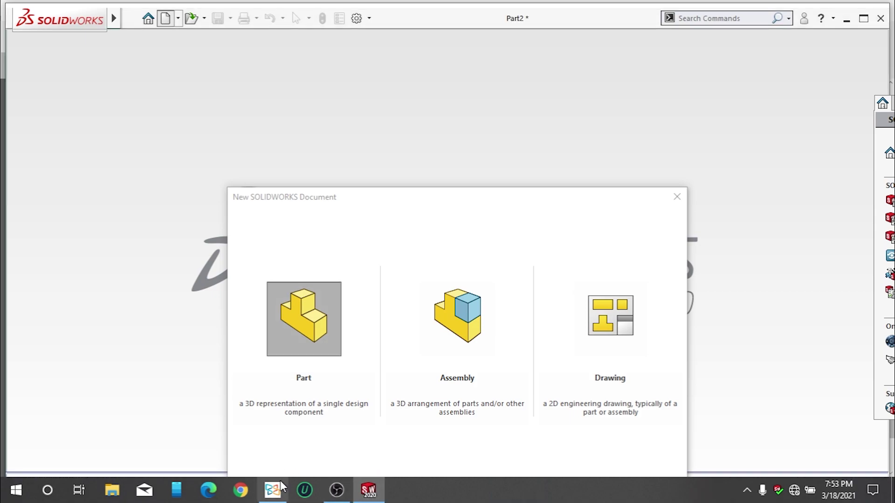
pyautogui.click(48, 228)
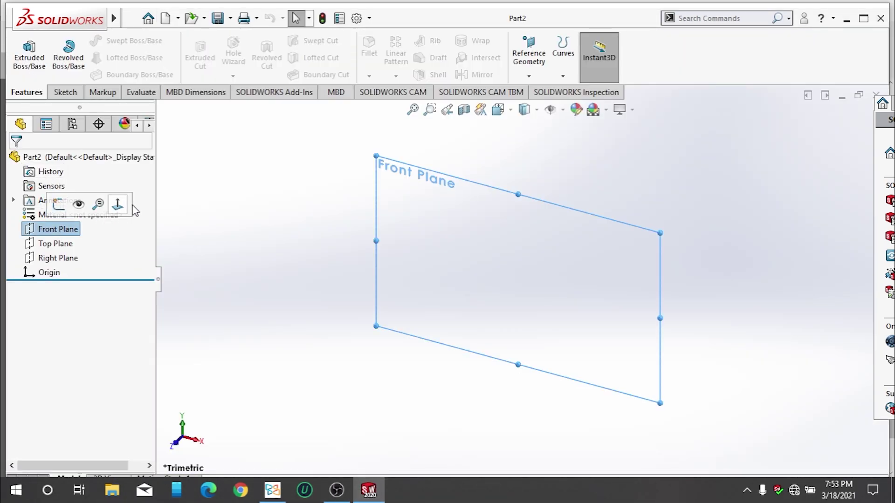
pyautogui.click(117, 212)
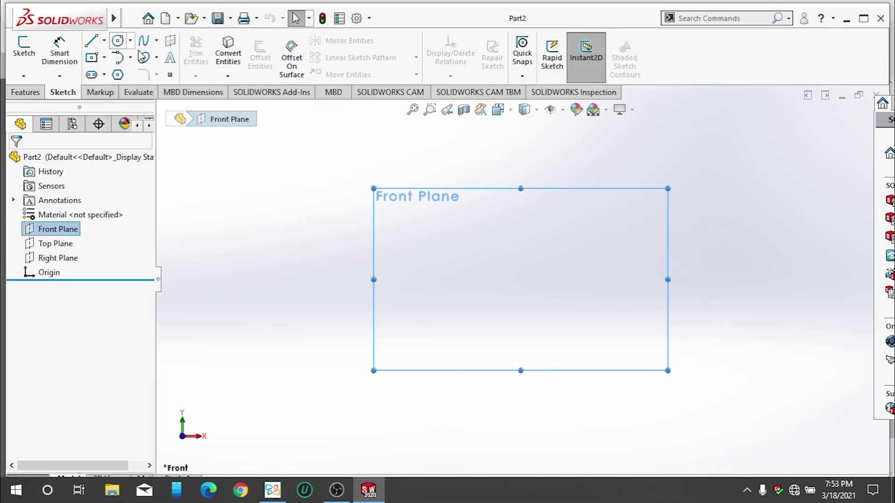
pyautogui.click(118, 41)
pyautogui.click(521, 280)
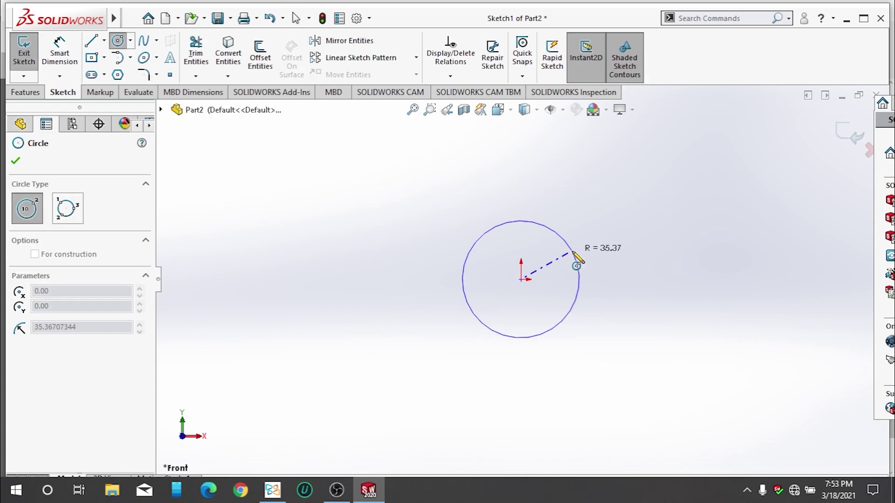
pyautogui.click(577, 265)
pyautogui.scroll(-1, 75, 420)
pyautogui.write('50')
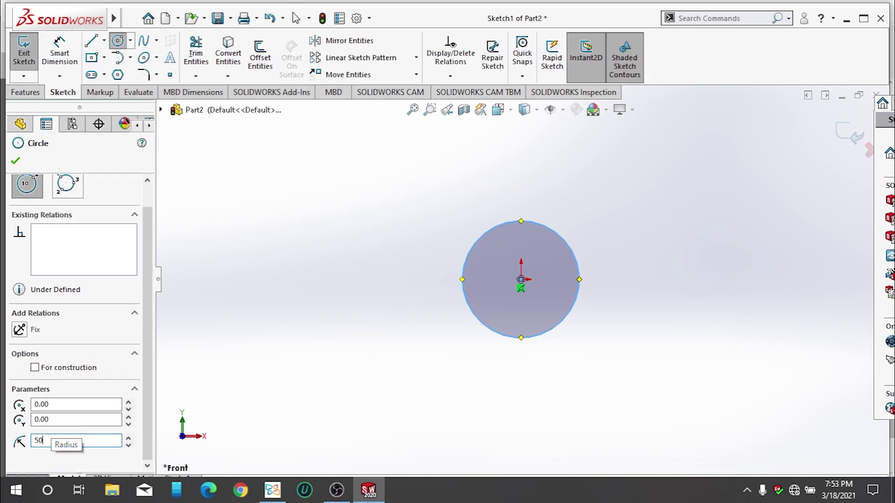
pyautogui.press('Return')
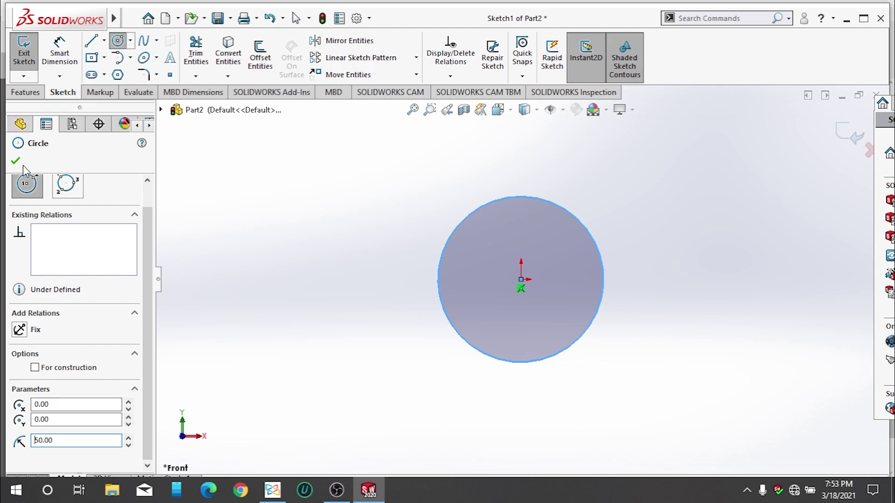
pyautogui.click(16, 161)
# Extrude the circle 150 mm into a solid cylinder, Boss-Extrude1
pyautogui.click(25, 92)
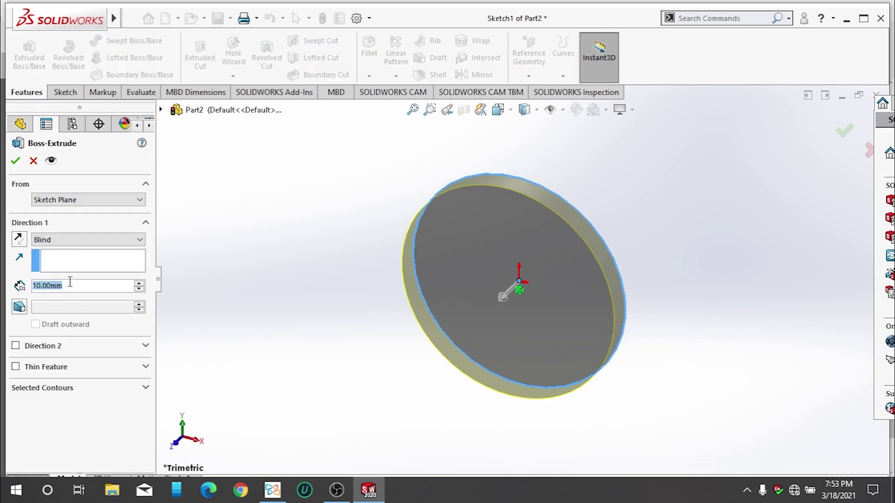
pyautogui.write('150')
pyautogui.press('Return')
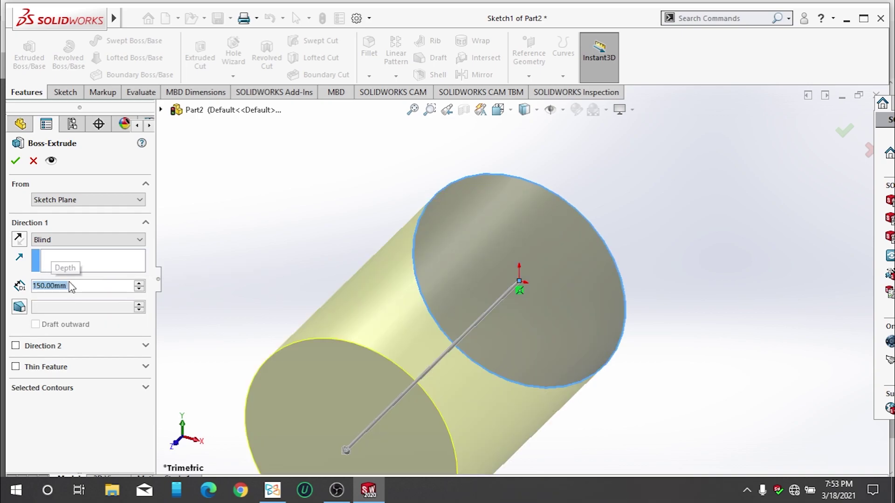
pyautogui.click(16, 161)
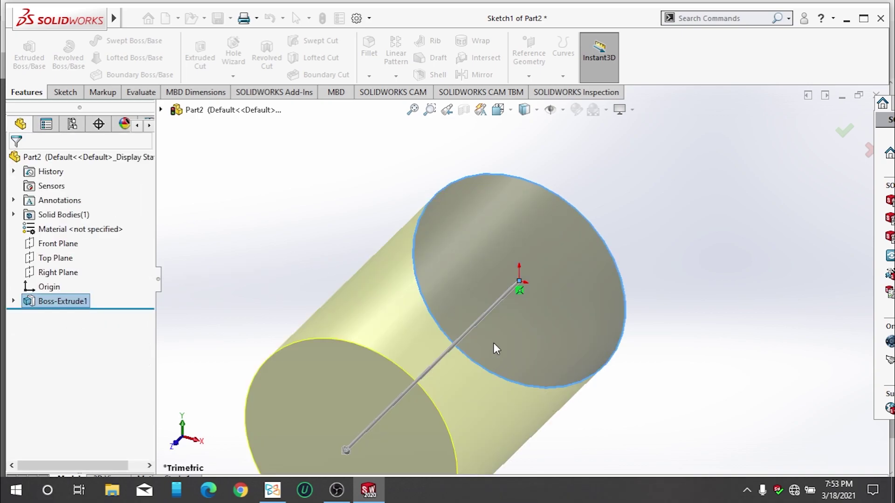
pyautogui.moveTo(494, 343); pyautogui.dragTo(548, 293, button='middle')
# Shell the cylinder from its end face with a 2 mm wall, leaving that end open
pyautogui.click(548, 289)
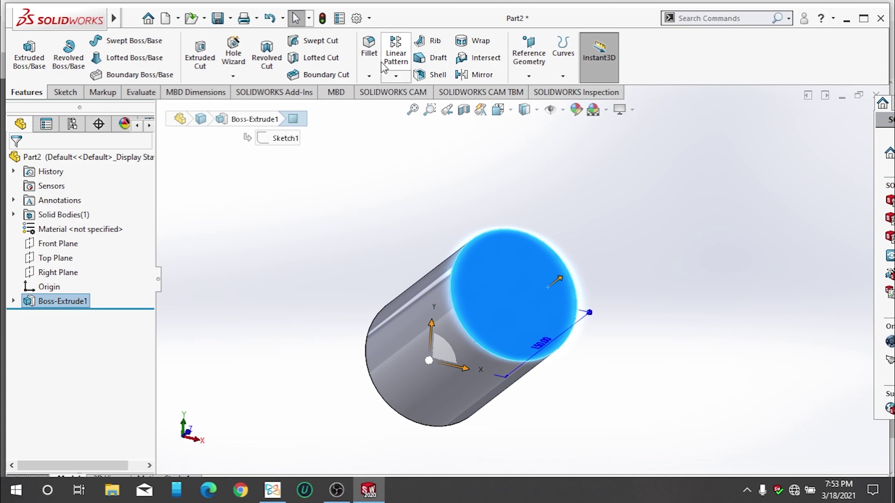
pyautogui.click(434, 75)
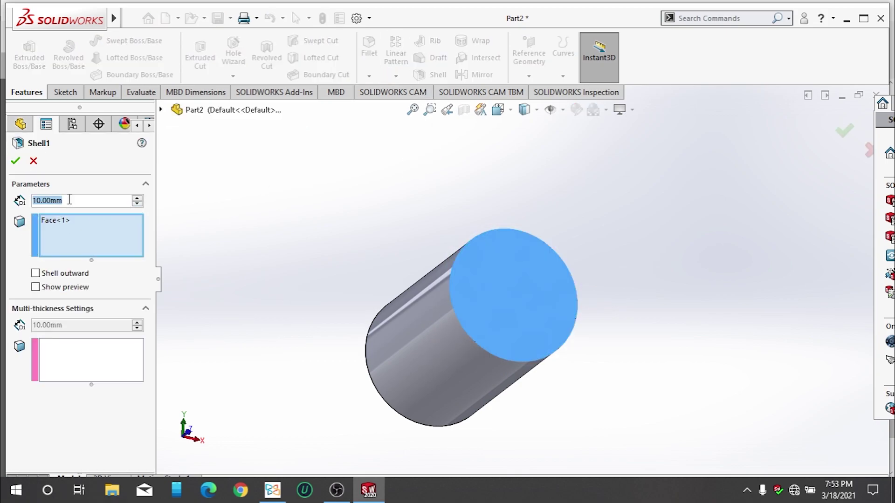
pyautogui.write('2')
pyautogui.press('Return')
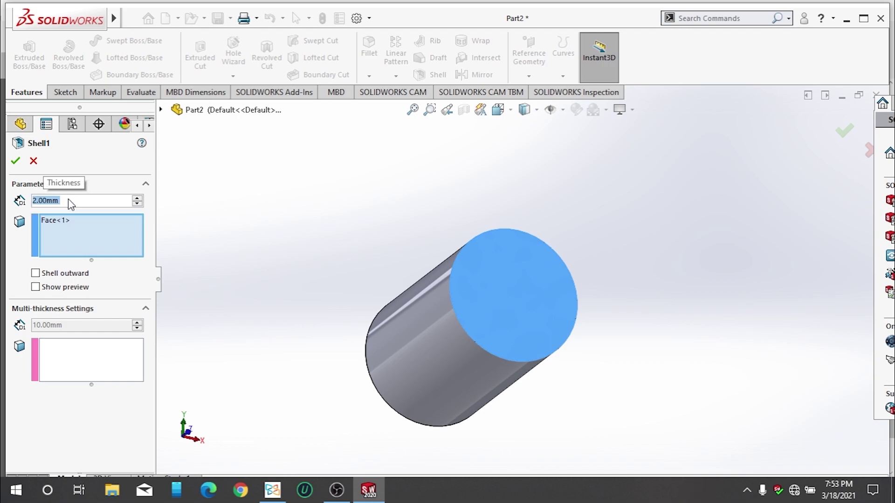
pyautogui.click(15, 162)
pyautogui.moveTo(616, 338)
pyautogui.mouseDown(button='middle')
pyautogui.moveTo(577, 162)
pyautogui.moveTo(577, 355)
pyautogui.moveTo(625, 144)
pyautogui.moveTo(659, 224)
pyautogui.mouseUp(button='middle')
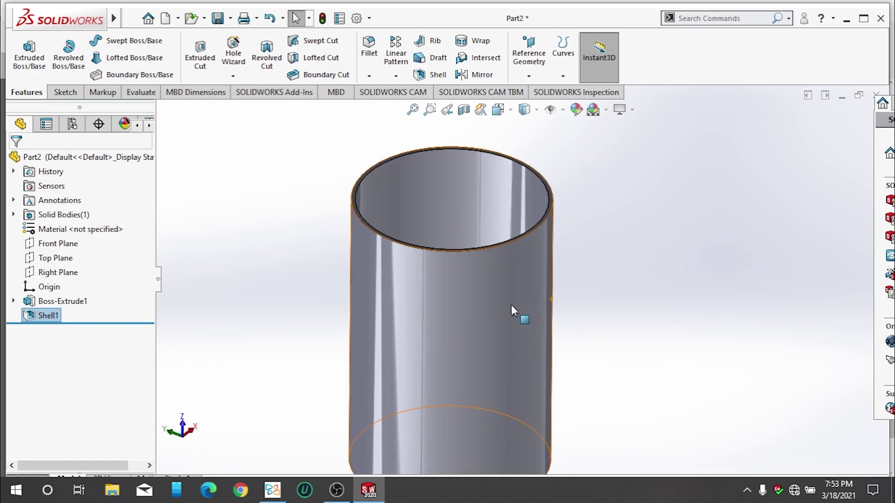
pyautogui.moveTo(535, 303)
pyautogui.mouseDown(button='middle')
pyautogui.moveTo(601, 231)
pyautogui.moveTo(459, 256)
pyautogui.mouseUp(button='middle')
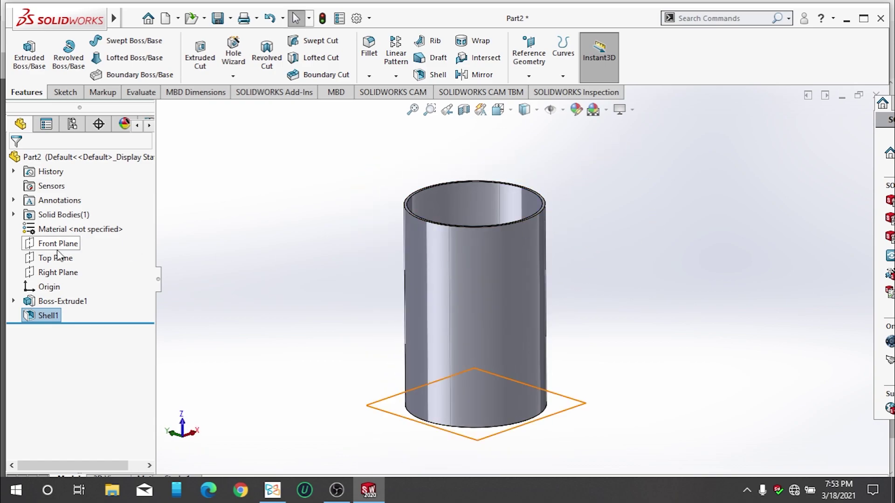
# Orient the view normal to the Top Plane
pyautogui.click(88, 257)
pyautogui.hotkey('ctrl', '8')
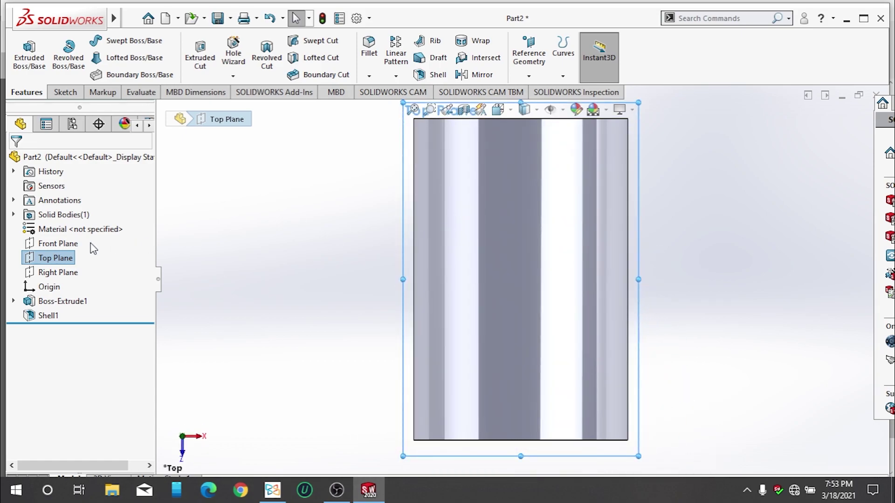
pyautogui.click(58, 258)
pyautogui.click(82, 259)
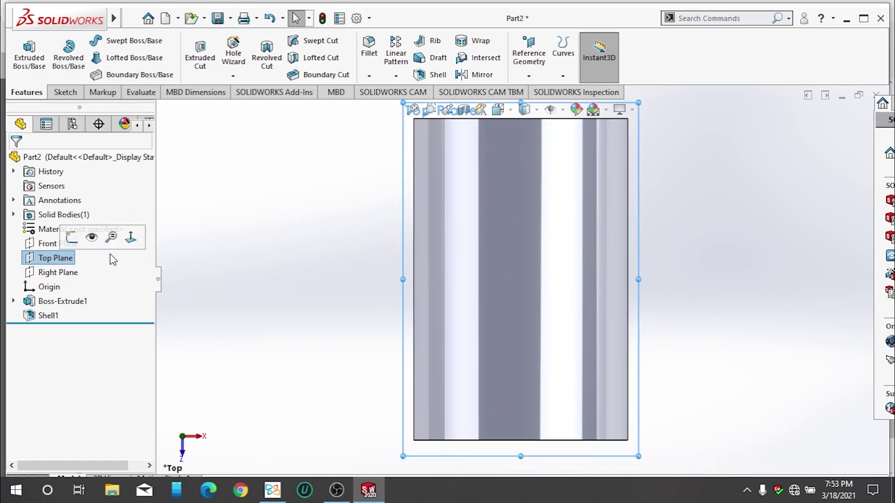
pyautogui.click(53, 259)
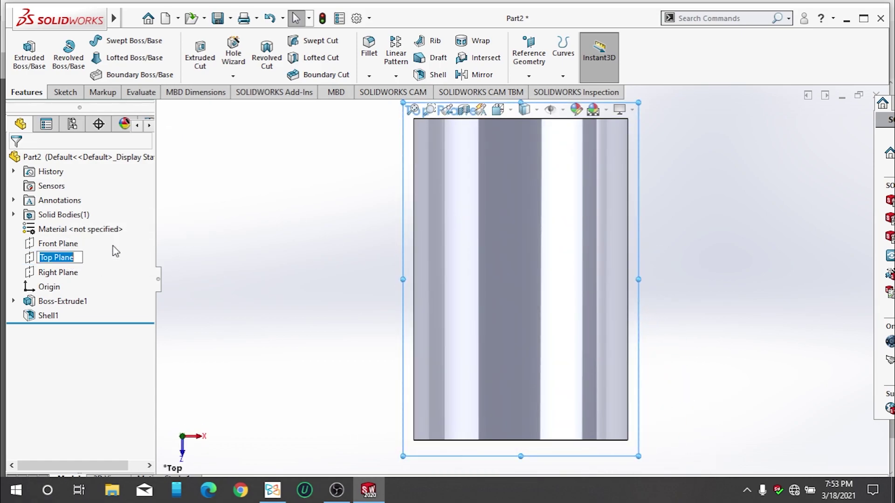
pyautogui.click(105, 238)
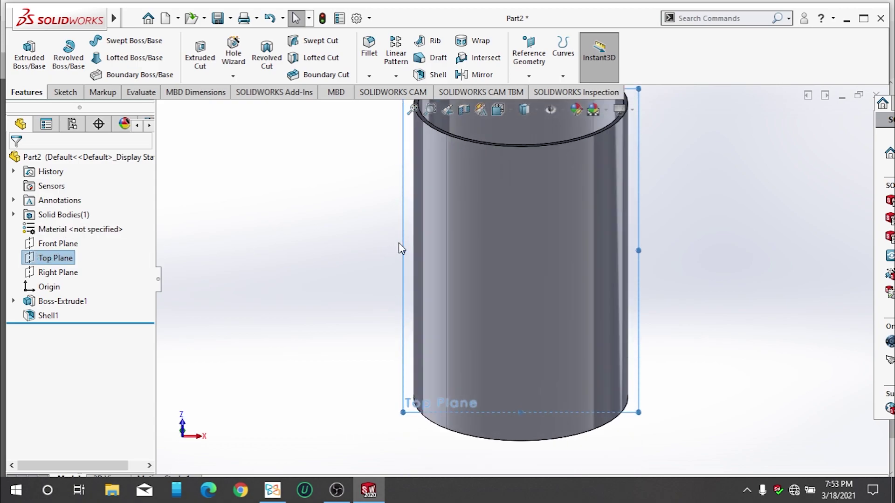
# Apply a section view with Hidden Lines Visible display style, then begin a new sketch
pyautogui.click(464, 112)
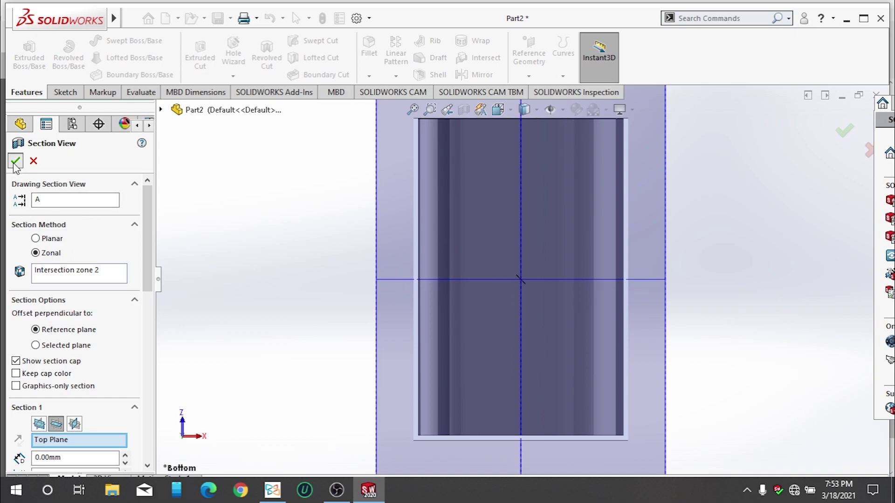
pyautogui.click(15, 162)
pyautogui.click(536, 111)
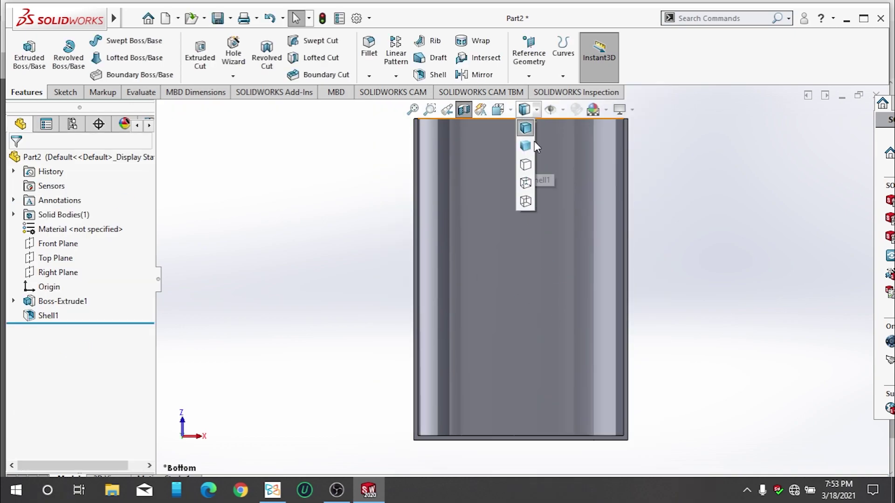
pyautogui.click(524, 192)
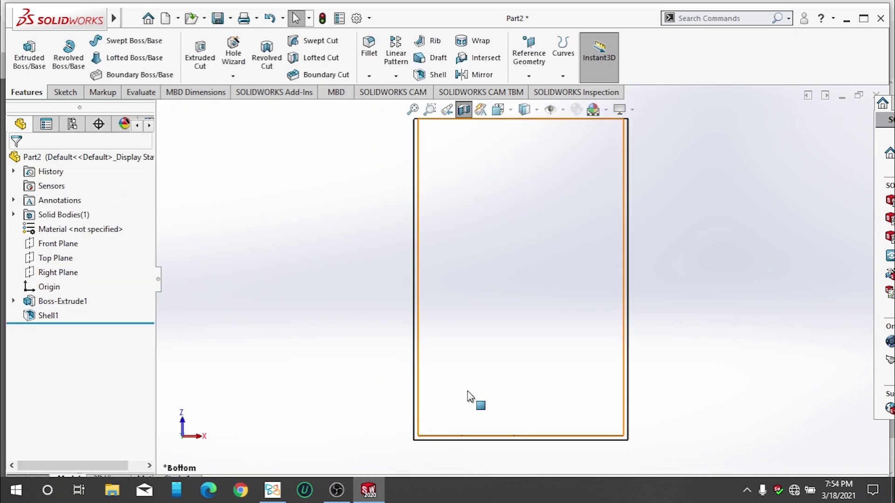
pyautogui.scroll(3, 490, 396)
pyautogui.scroll(-2, 588, 365)
pyautogui.scroll(-2, 529, 303)
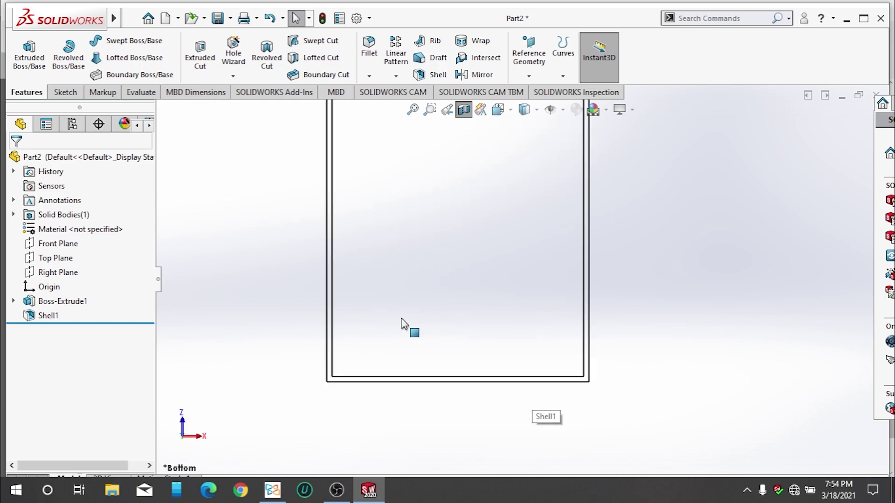
pyautogui.click(63, 92)
pyautogui.click(117, 74)
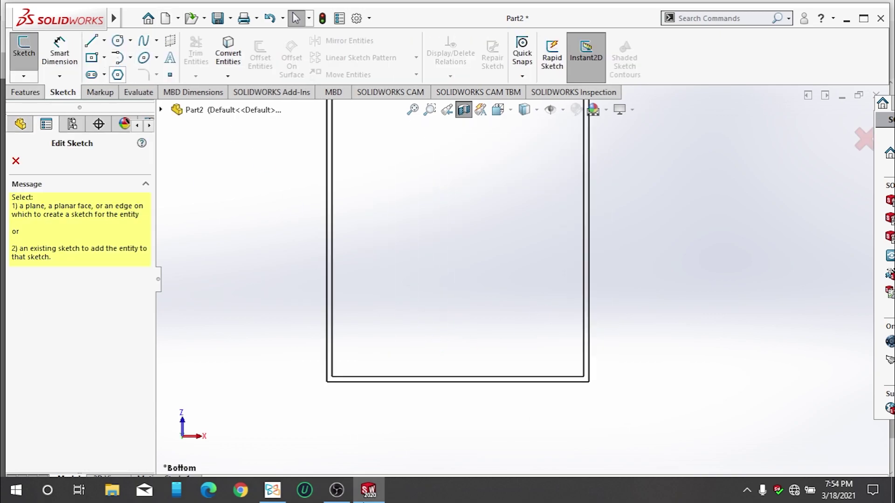
# Check the 8.00 flange dimensions on the Xodo drawing, then return to SOLIDWORKS
pyautogui.click(272, 490)
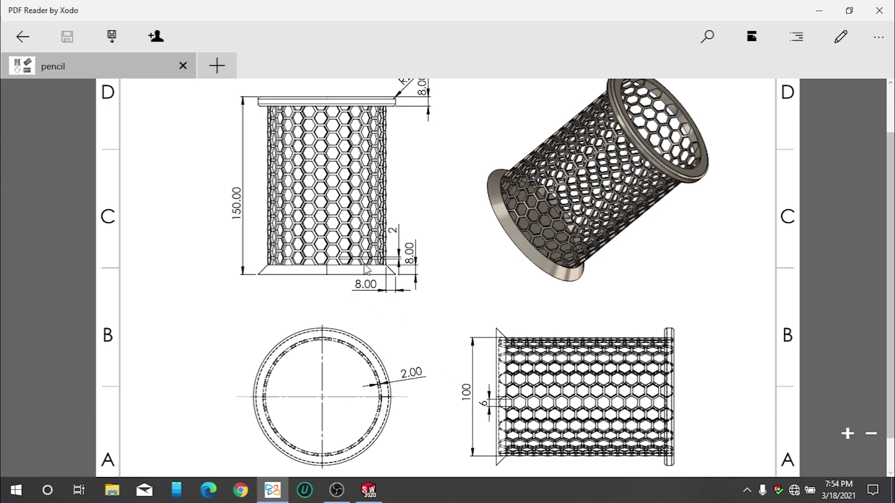
pyautogui.scroll(-1, 333, 266)
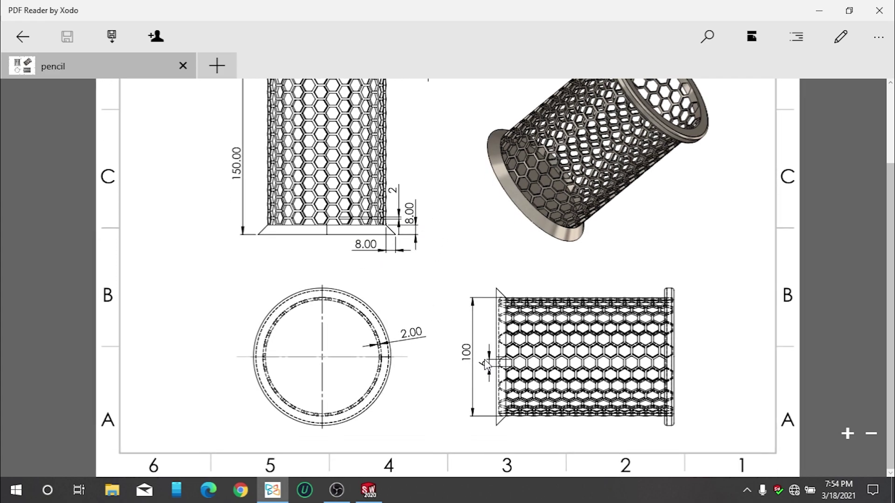
pyautogui.click(368, 489)
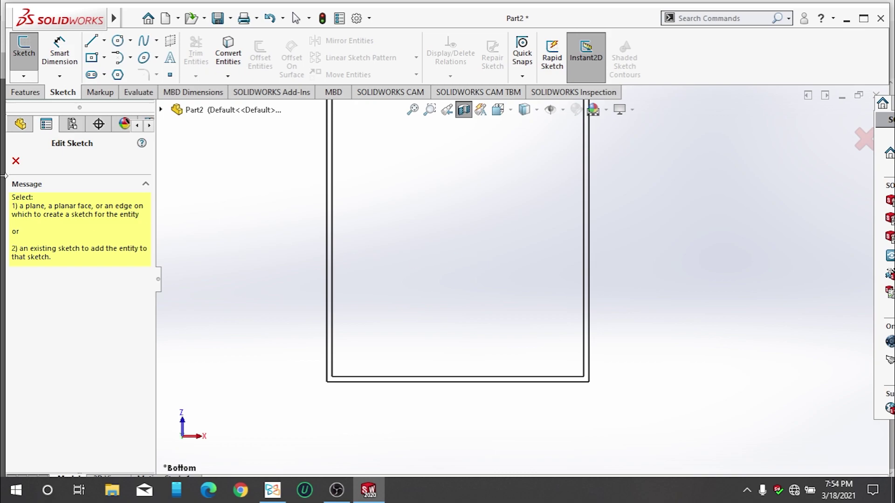
# Open a new sketch on the Top Plane, abandoning a trial horizontal centerline
pyautogui.click(15, 160)
pyautogui.click(60, 258)
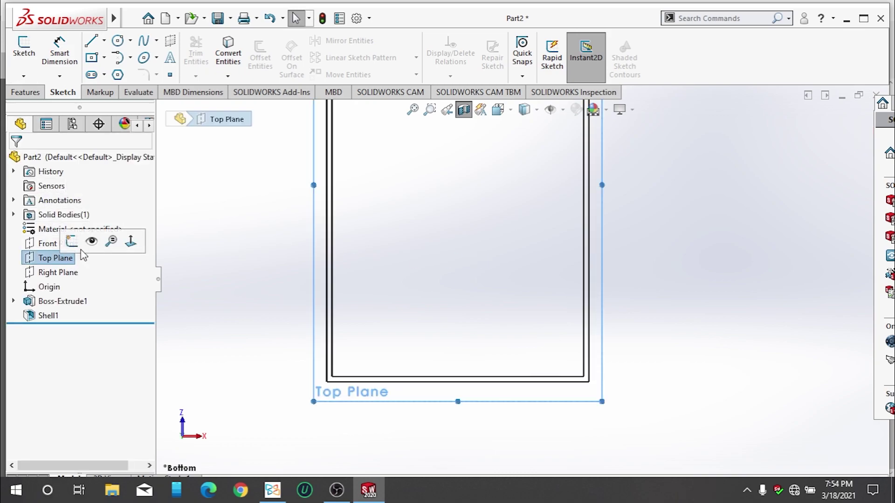
pyautogui.click(71, 241)
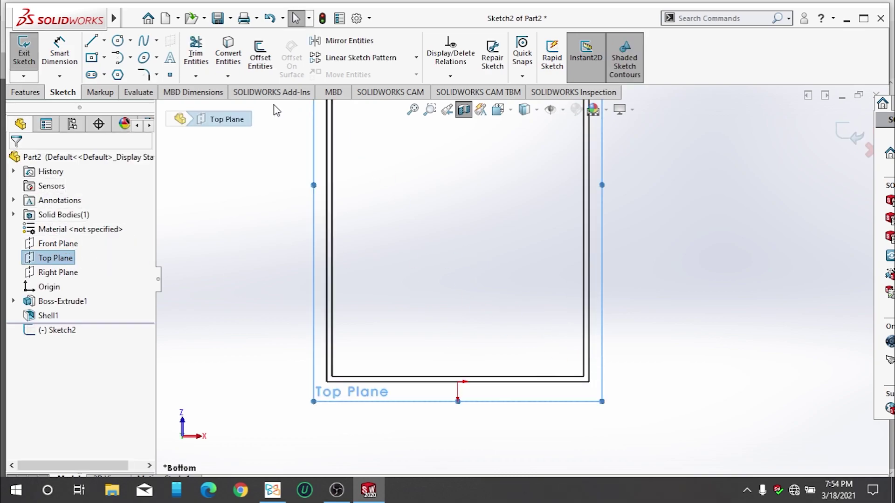
pyautogui.click(105, 41)
pyautogui.click(126, 72)
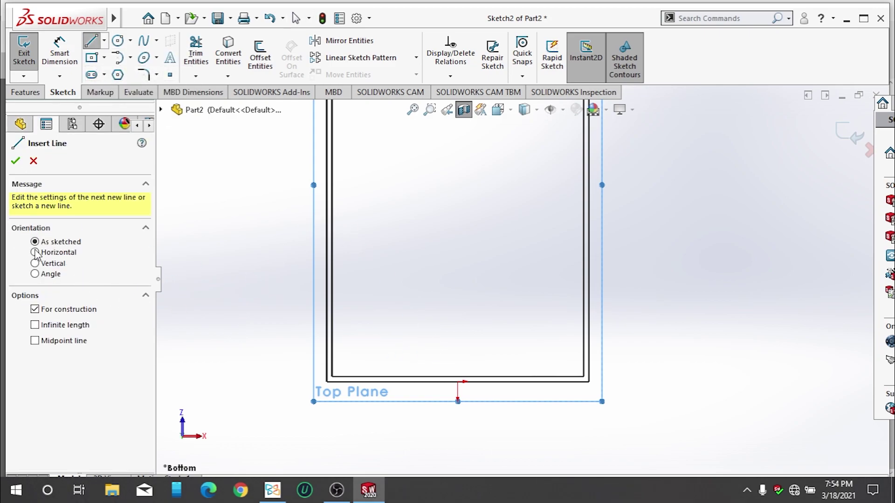
pyautogui.click(35, 252)
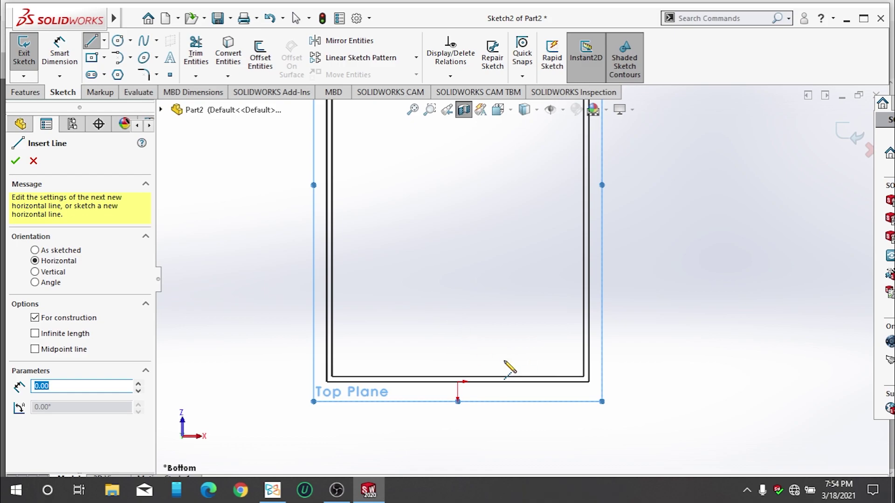
pyautogui.click(457, 376)
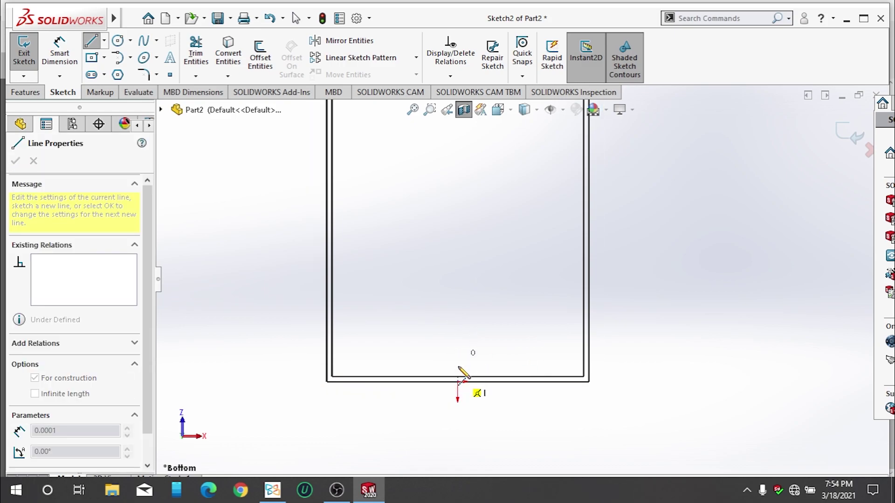
pyautogui.press('Escape')
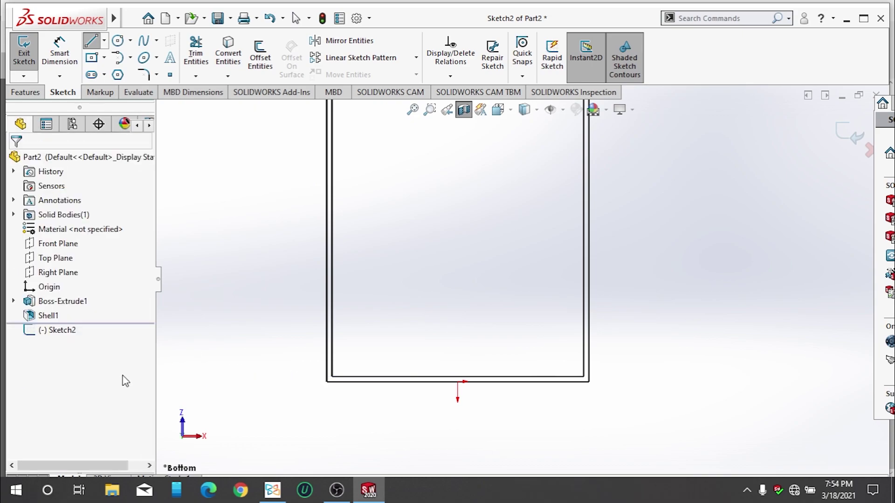
# Draw a vertical centerline from the bottom-edge midpoint to the top-edge midpoint
pyautogui.click(104, 40)
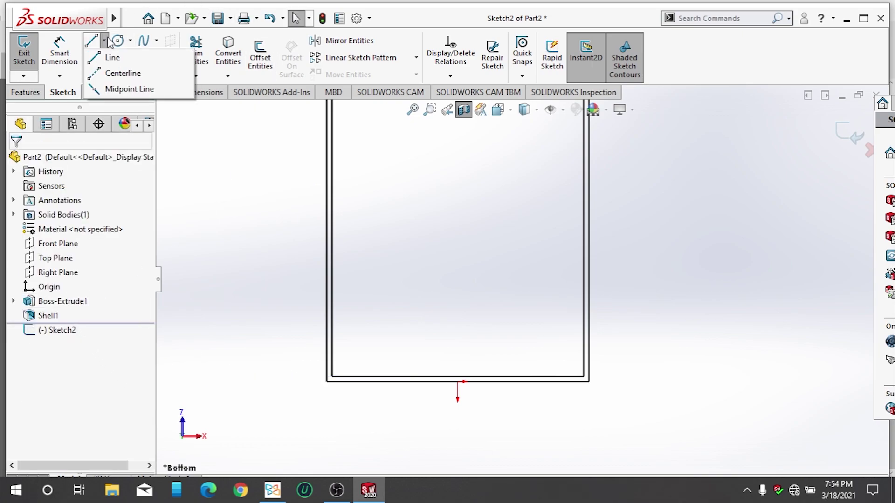
pyautogui.click(121, 70)
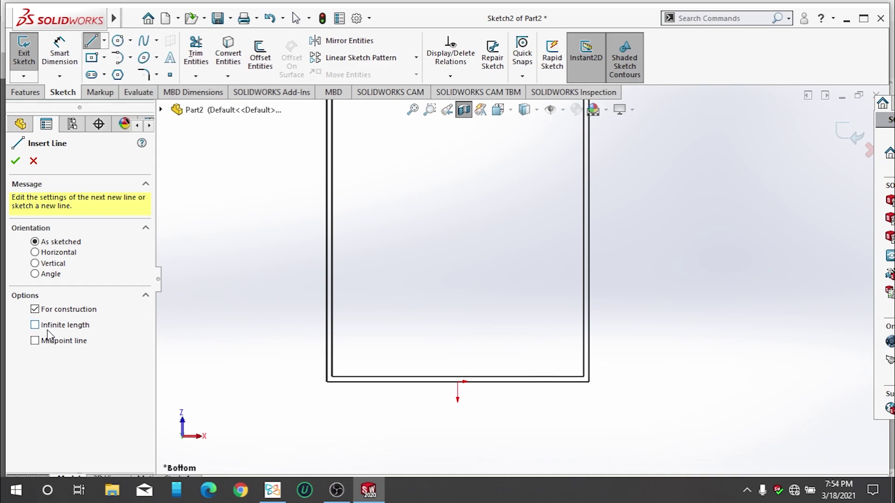
pyautogui.click(457, 377)
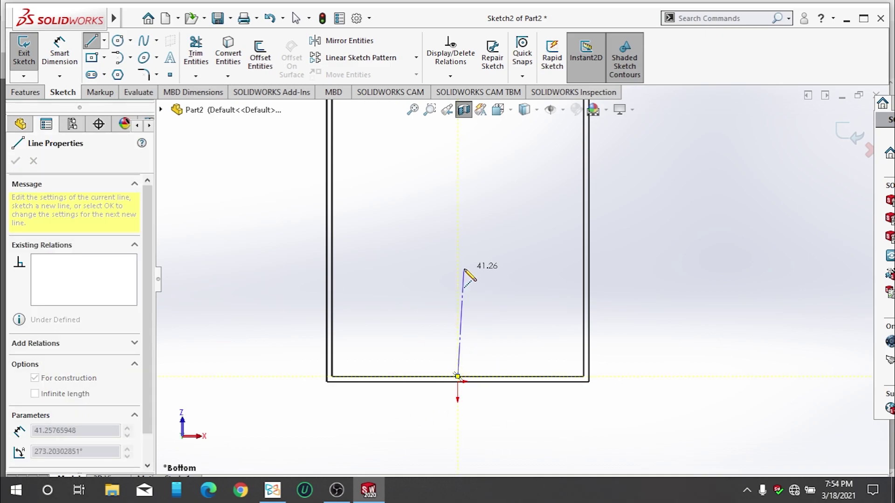
pyautogui.scroll(2, 494, 243)
pyautogui.scroll(2, 493, 135)
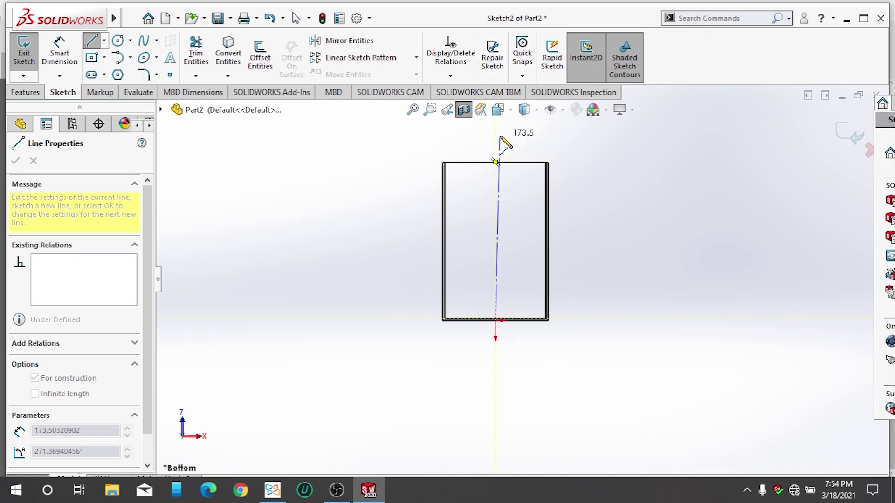
pyautogui.click(495, 163)
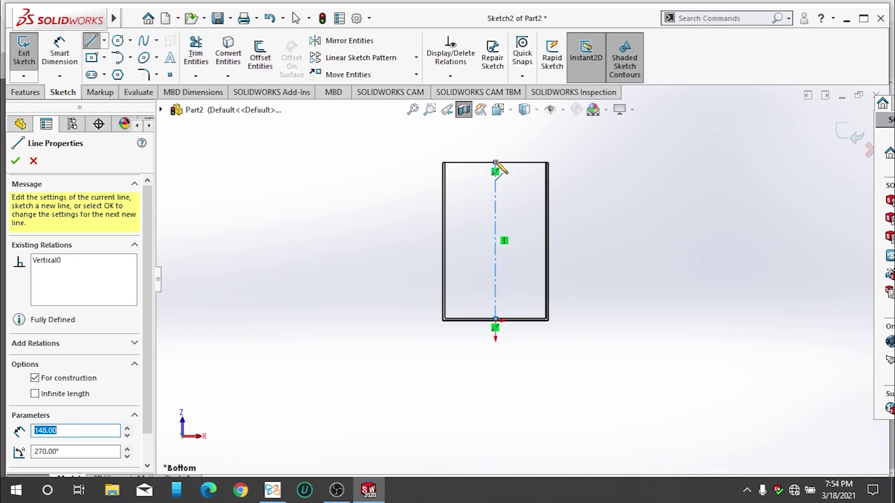
pyautogui.press('Escape')
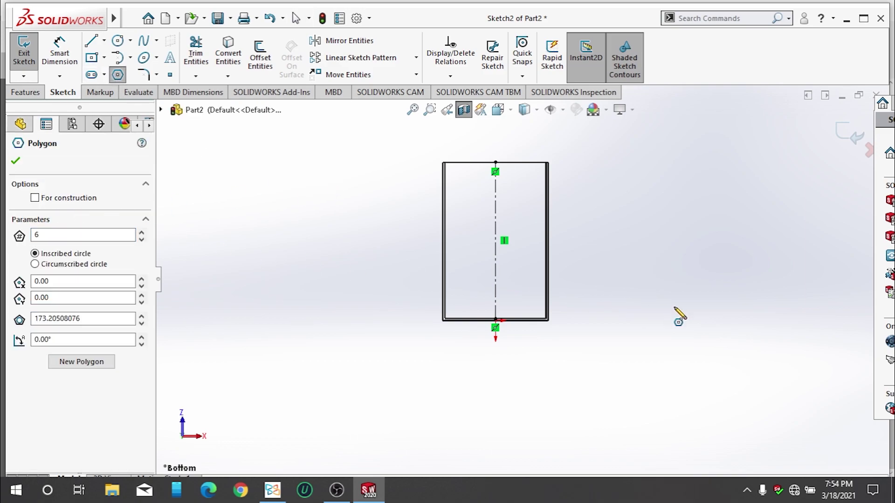
# Place a six-sided polygon centred on the centerline just above the bottom edge
pyautogui.scroll(-5, 678, 317)
pyautogui.scroll(-1, 261, 308)
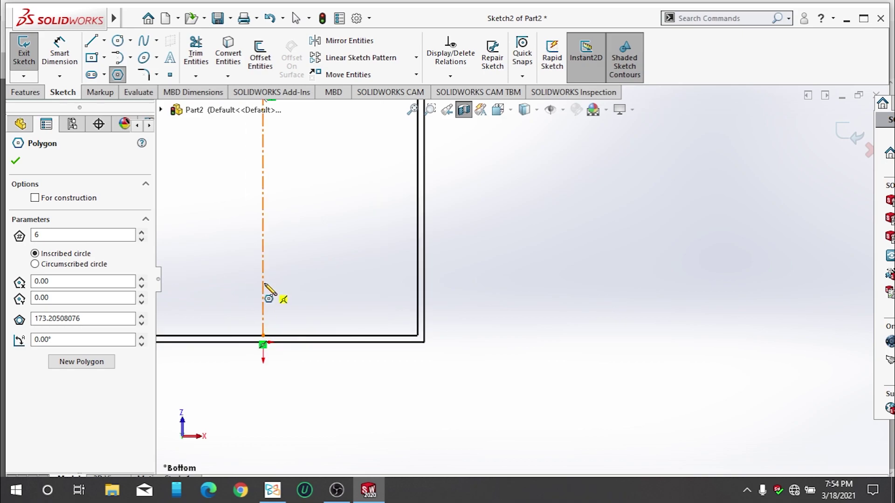
pyautogui.scroll(-4, 264, 285)
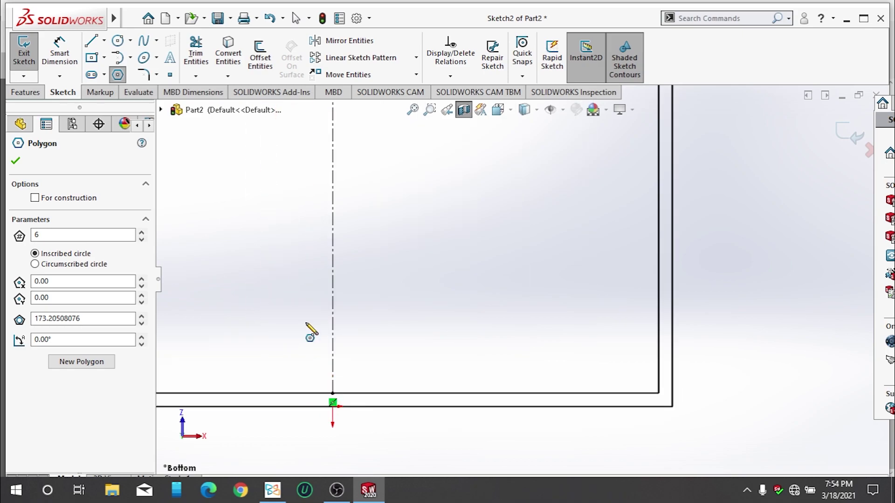
pyautogui.click(333, 322)
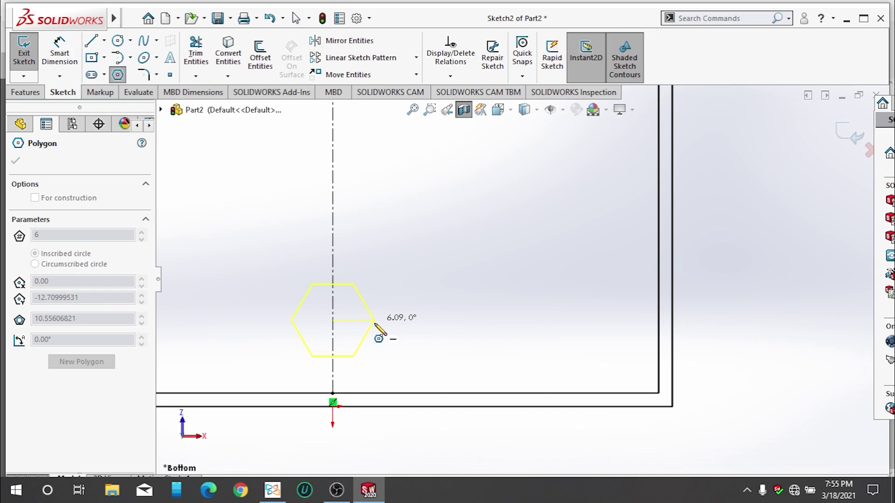
pyautogui.click(374, 322)
pyautogui.press('Escape')
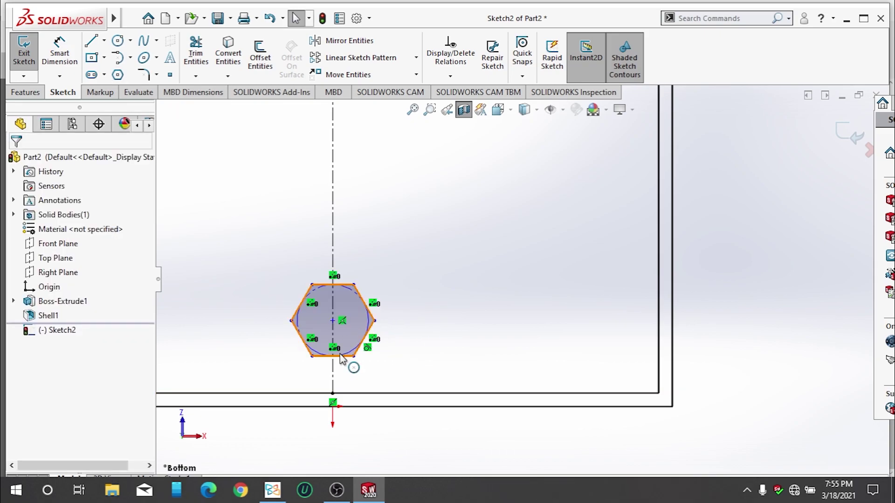
# Dimension the hexagon's top edge to 6.00
pyautogui.press('d')
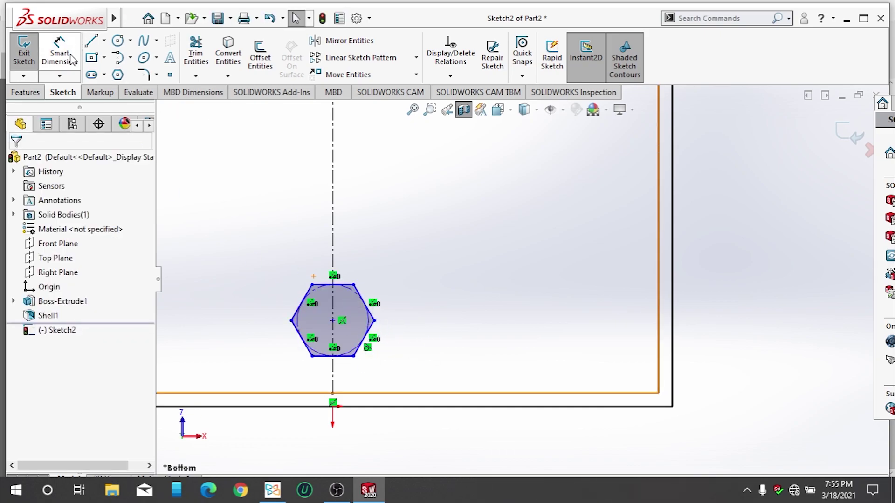
pyautogui.click(357, 268)
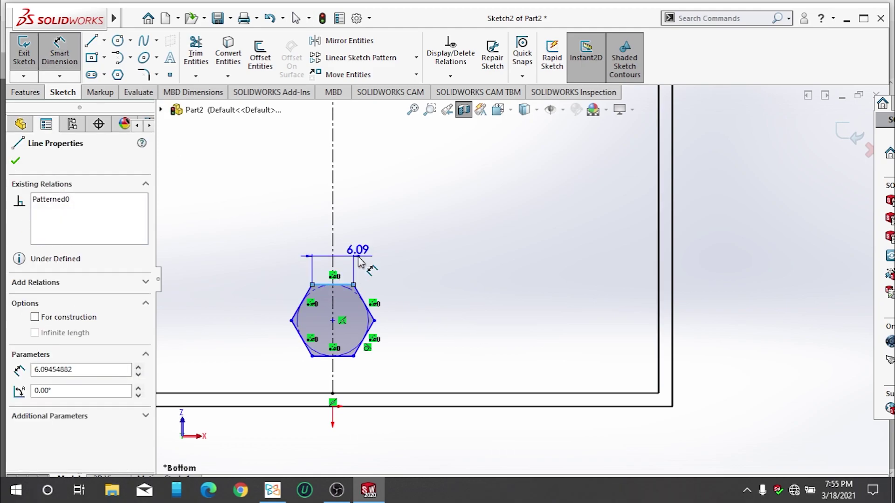
pyautogui.click(359, 254)
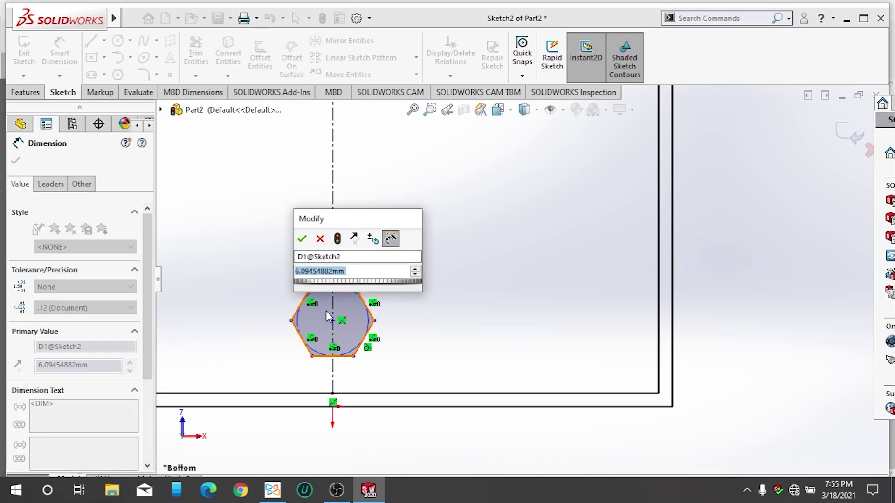
pyautogui.write('6')
pyautogui.press('Return')
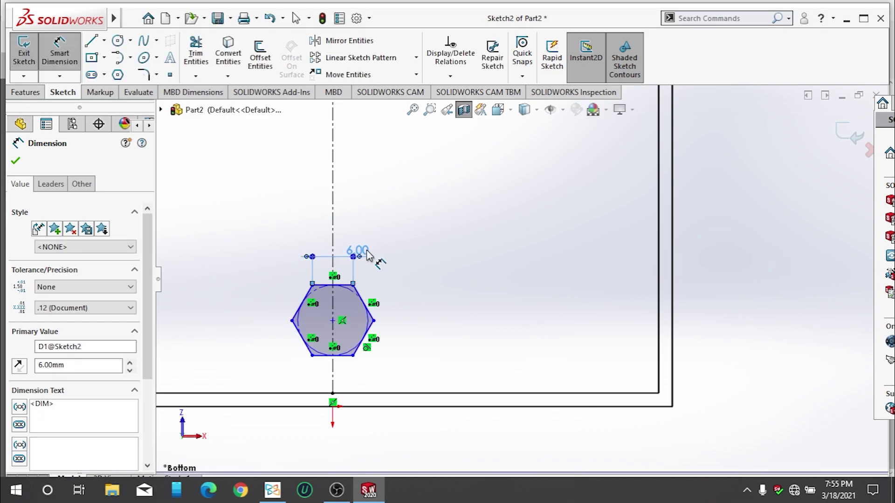
pyautogui.moveTo(354, 264); pyautogui.dragTo(352, 254)
pyautogui.press('Escape')
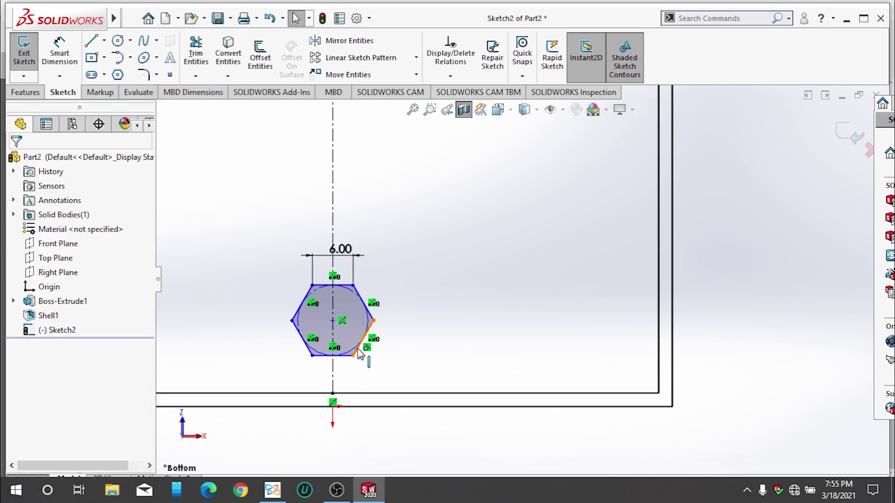
# Set a 1.00 gap between the hexagon's bottom edge and the part's bottom line
pyautogui.click(340, 389)
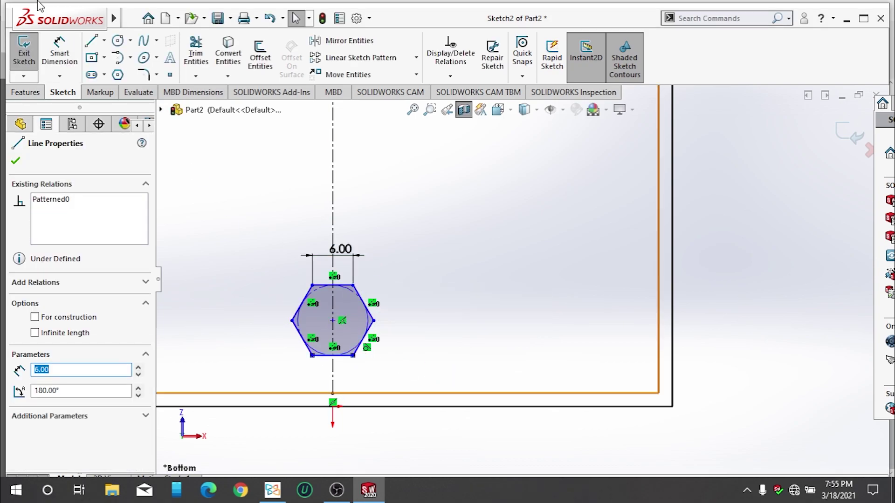
pyautogui.press('d')
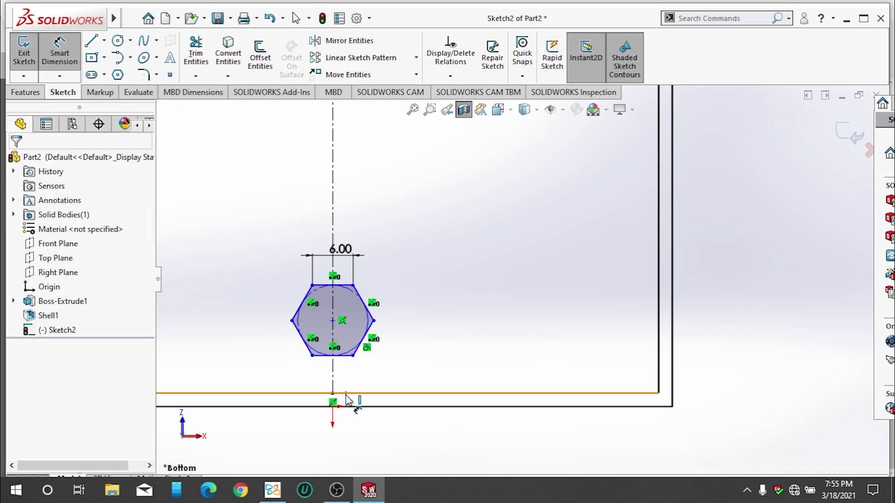
pyautogui.click(346, 395)
pyautogui.press('Escape')
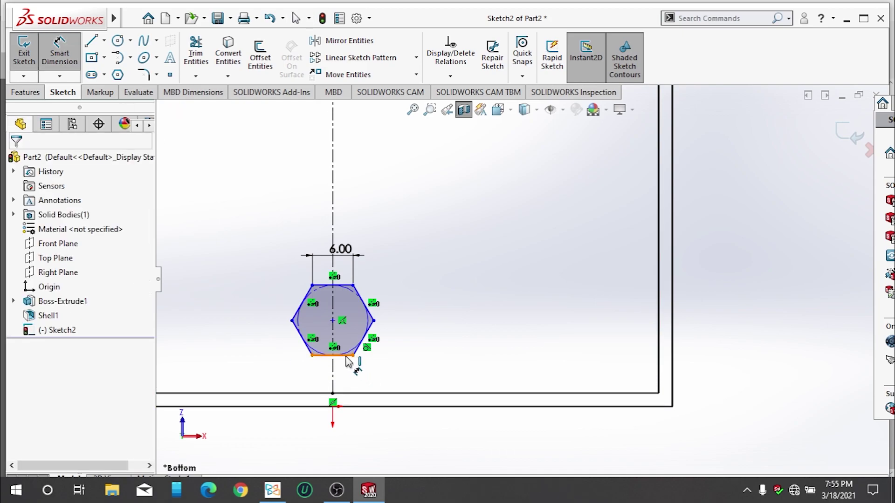
pyautogui.click(346, 361)
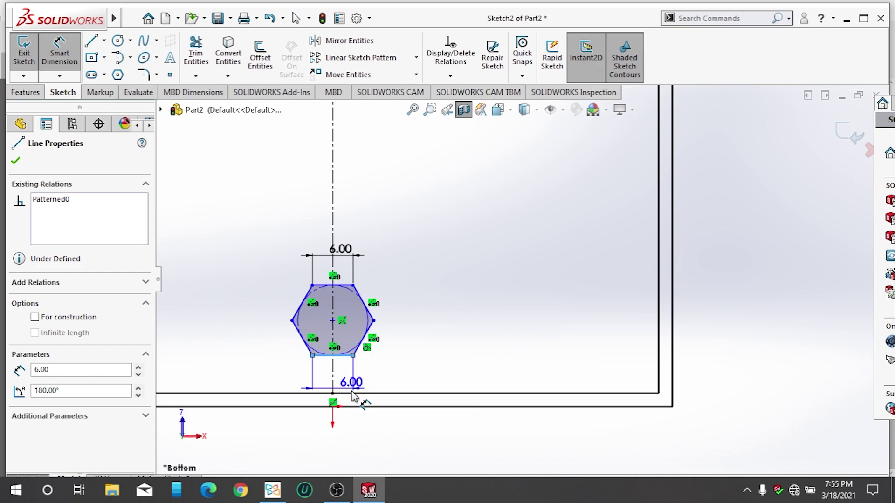
pyautogui.click(353, 393)
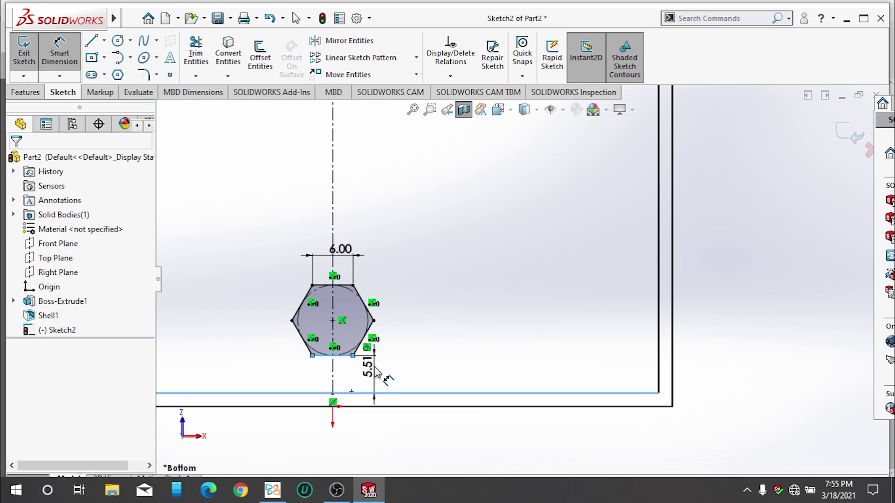
pyautogui.click(375, 370)
pyautogui.write('1')
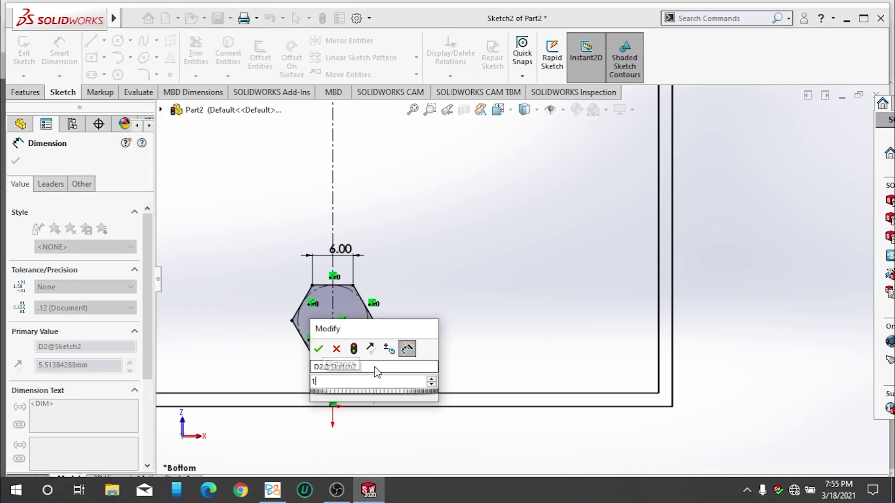
pyautogui.press('Return')
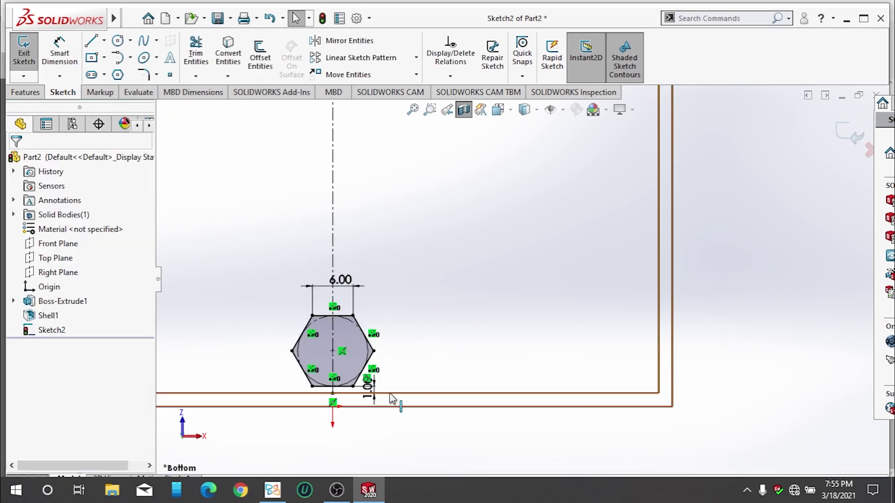
pyautogui.moveTo(369, 387)
pyautogui.mouseDown()
pyautogui.moveTo(271, 399)
pyautogui.moveTo(284, 381)
pyautogui.mouseUp()
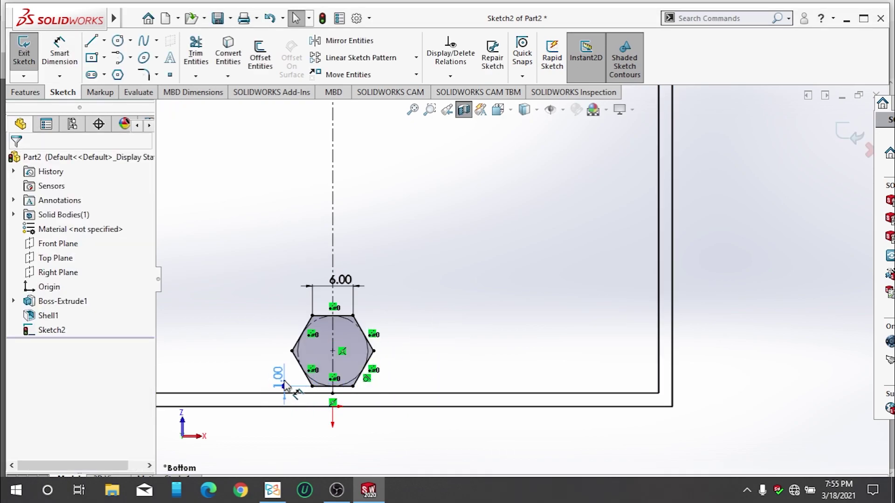
pyautogui.click(501, 285)
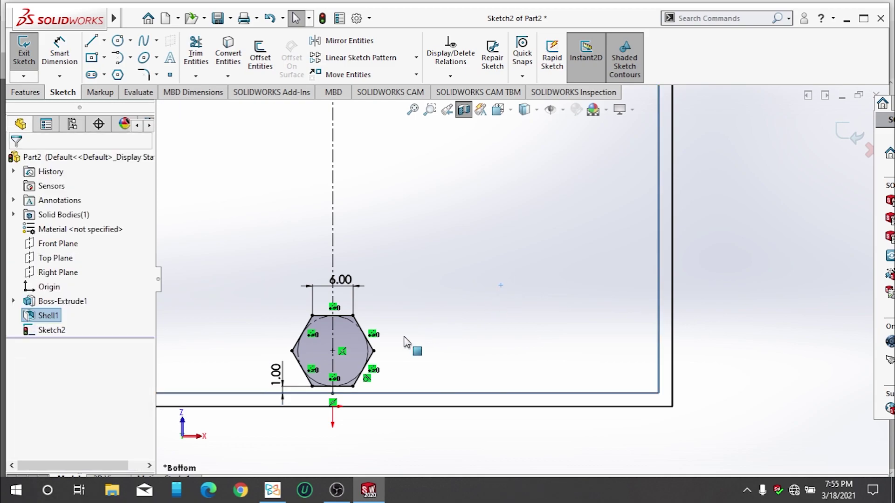
# Delete the hexagon's upper-right edge, then restore it with undo
pyautogui.click(361, 330)
pyautogui.press('Delete')
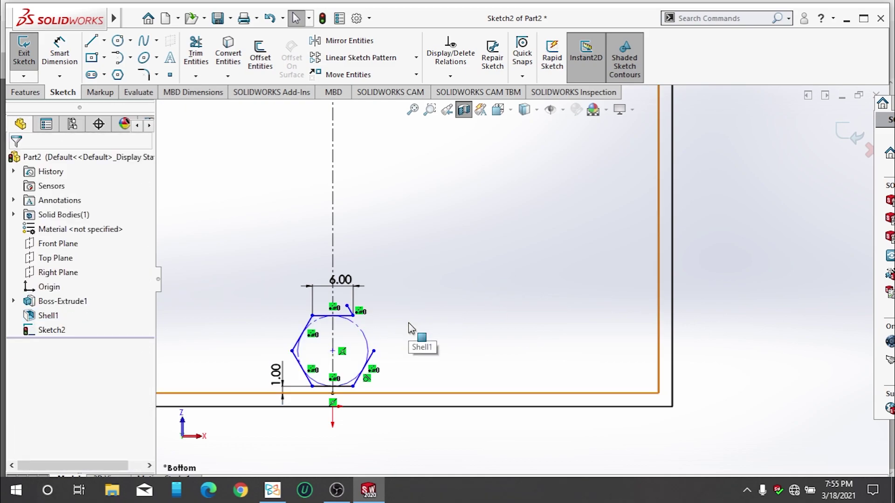
pyautogui.hotkey('ctrl', 'z')
pyautogui.press('Escape')
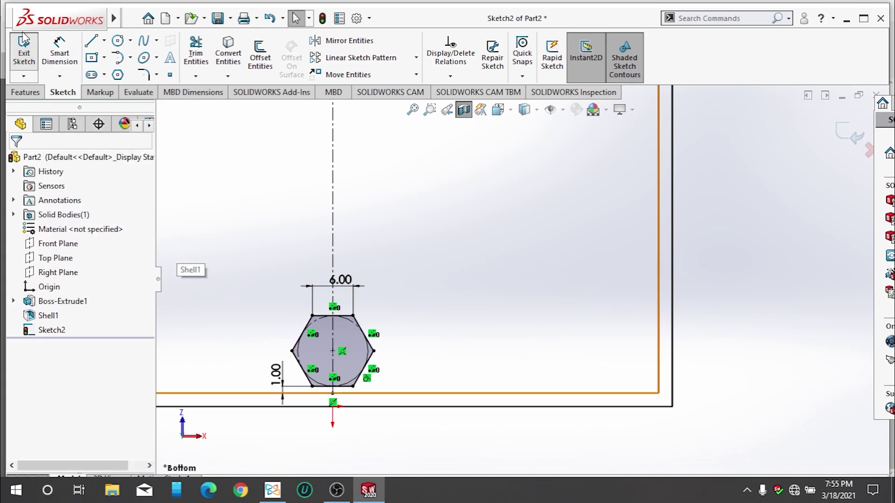
# Draw a second hexagon up and to the right of the first
pyautogui.click(118, 74)
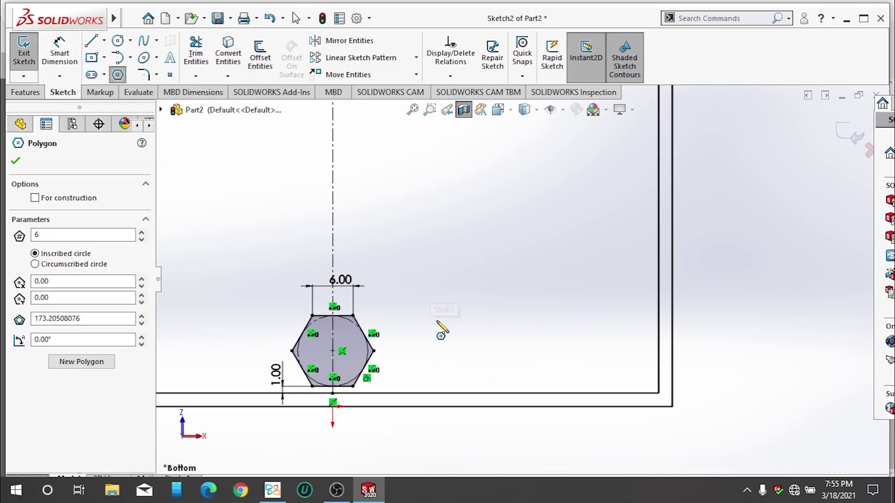
pyautogui.click(437, 287)
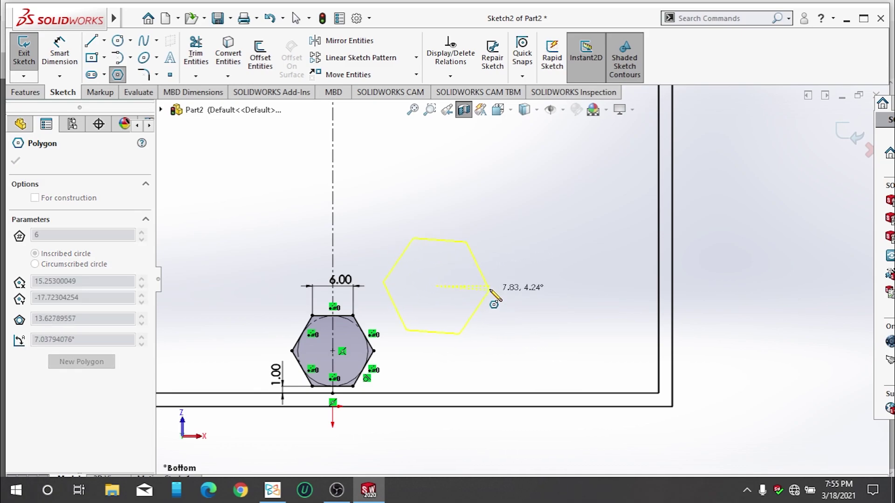
pyautogui.click(489, 288)
pyautogui.press('Escape')
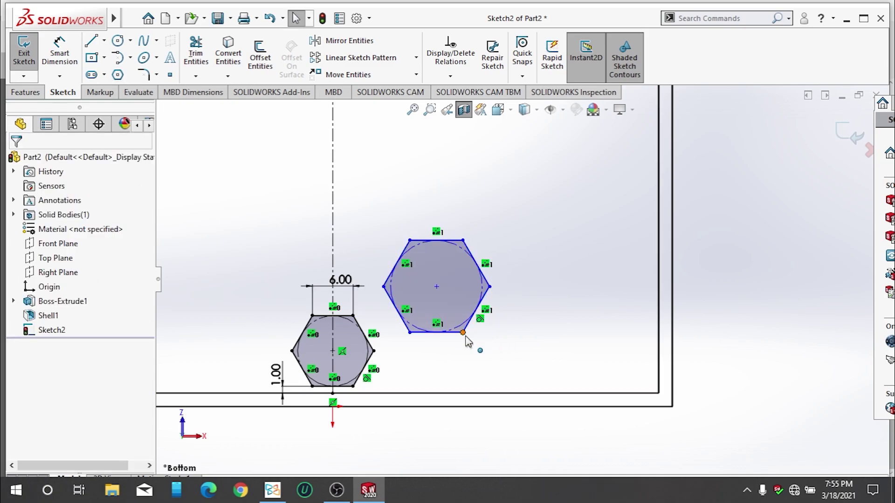
# Dimension the second hexagon's top edge to 6.00
pyautogui.click(442, 247)
pyautogui.click(59, 54)
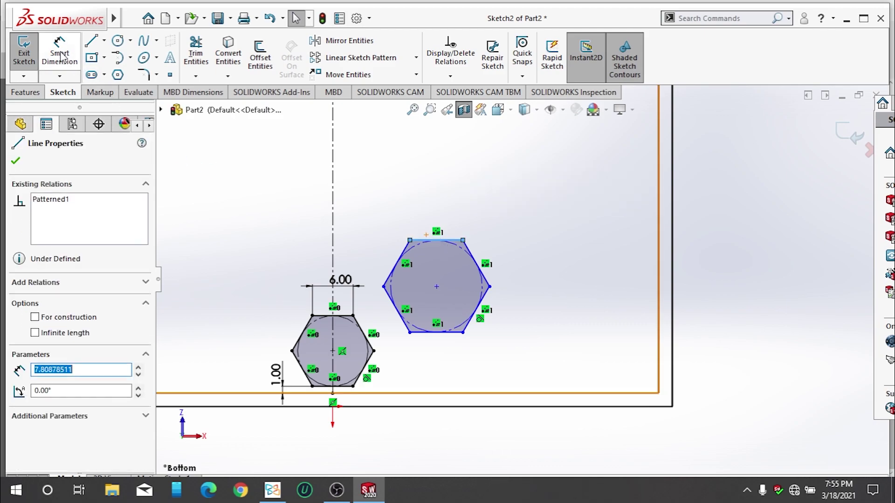
pyautogui.click(445, 245)
pyautogui.click(438, 203)
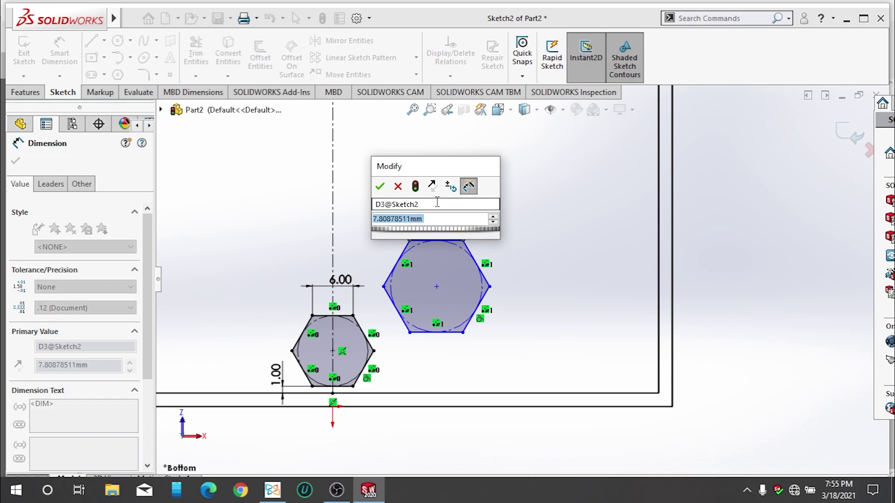
pyautogui.write('6')
pyautogui.press('Return')
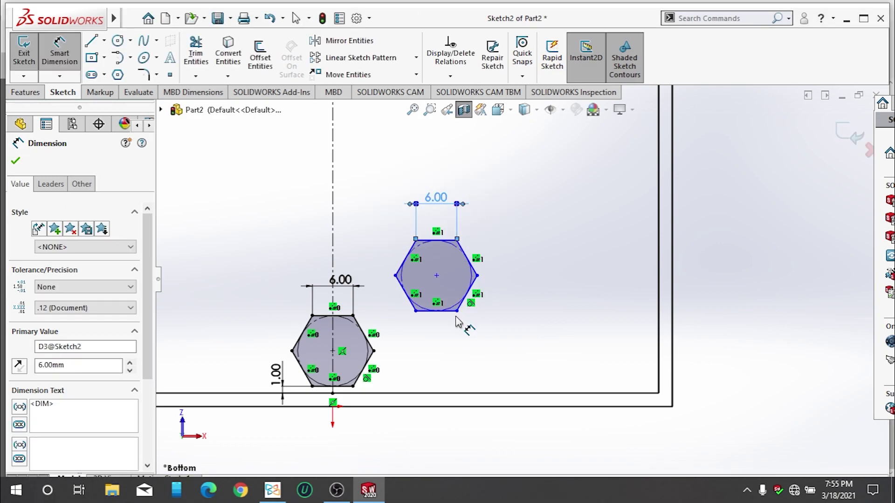
pyautogui.click(548, 217)
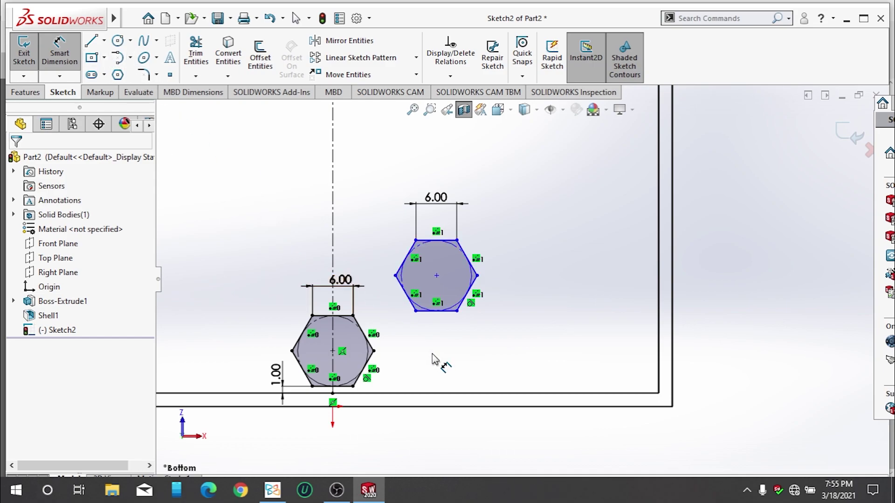
# Dimension the gap between the two hexagons' facing edges to 2
pyautogui.click(407, 293)
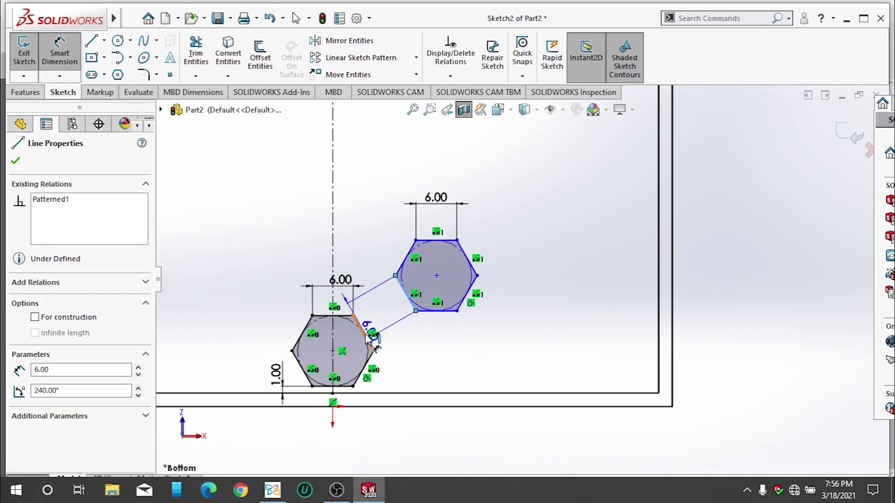
pyautogui.click(363, 333)
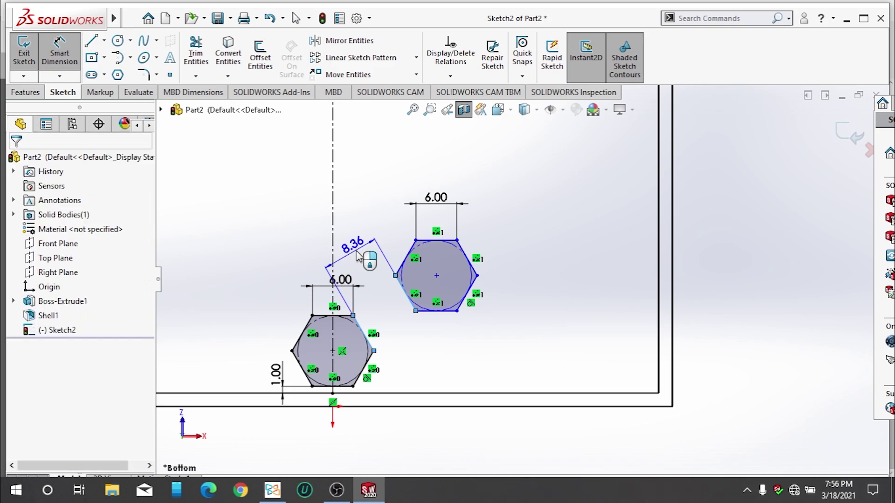
pyautogui.click(379, 272)
pyautogui.write('2')
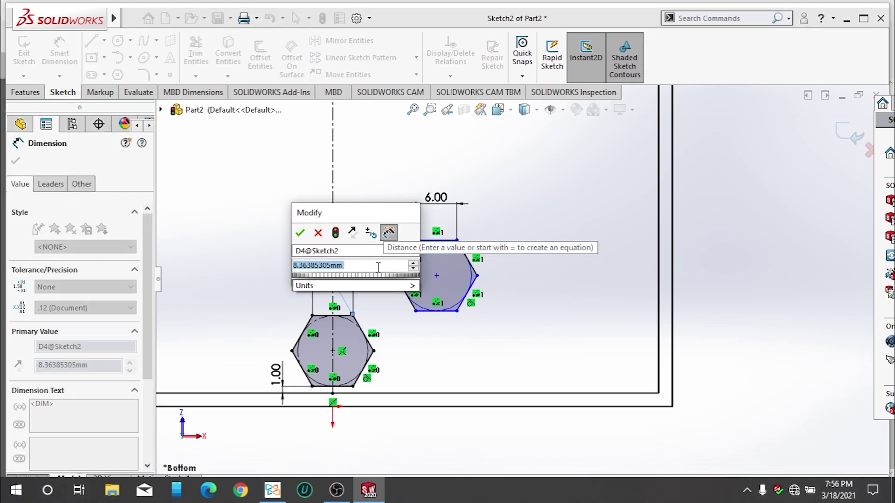
pyautogui.press('Return')
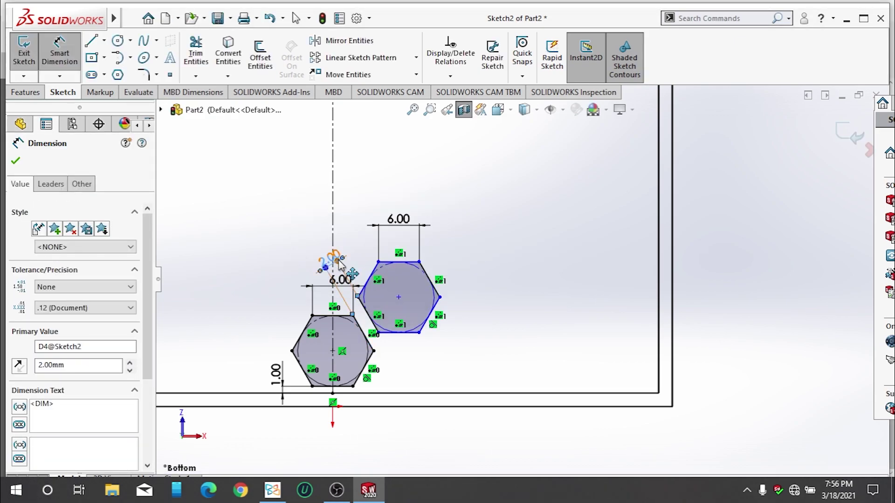
pyautogui.moveTo(339, 263); pyautogui.dragTo(394, 307)
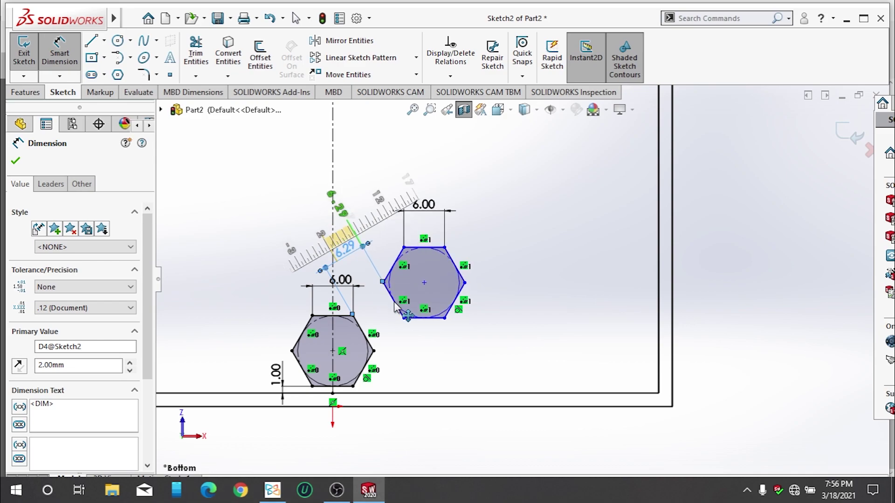
pyautogui.press('Escape')
# Undo an accidental change of the spacing to 8 and move the 2.00 dimension clear
pyautogui.doubleClick(347, 249)
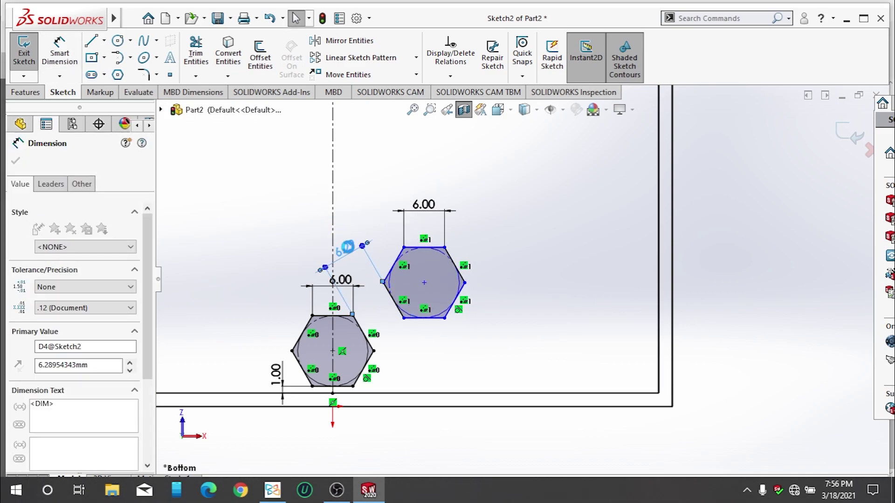
pyautogui.write('8')
pyautogui.press('Return')
pyautogui.hotkey('ctrl', 'z')
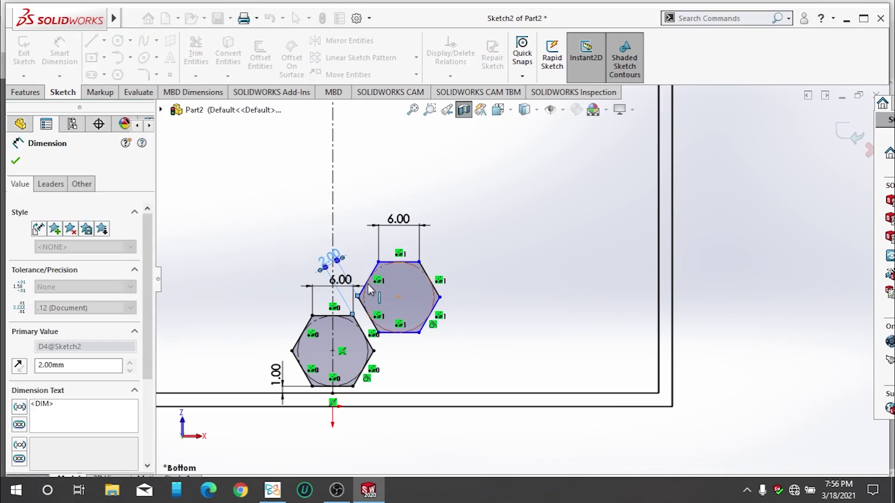
pyautogui.click(445, 355)
pyautogui.scroll(-2, 405, 347)
pyautogui.scroll(-1, 405, 347)
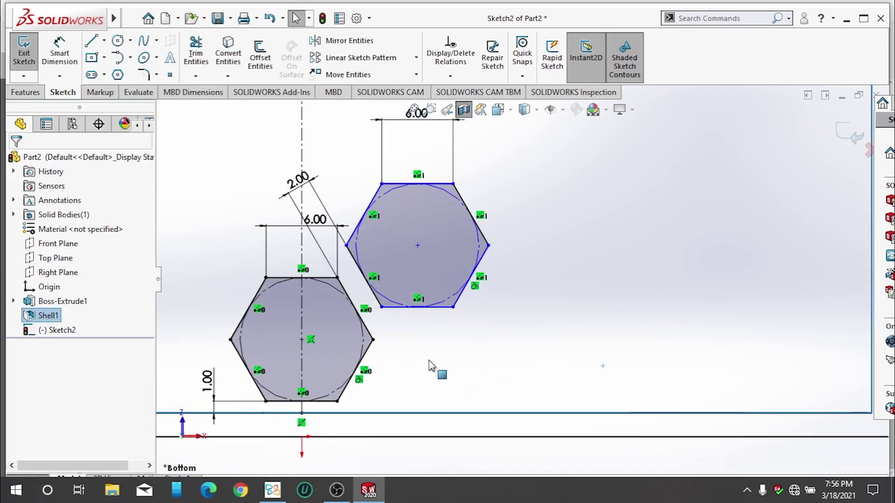
pyautogui.moveTo(298, 181); pyautogui.dragTo(454, 369)
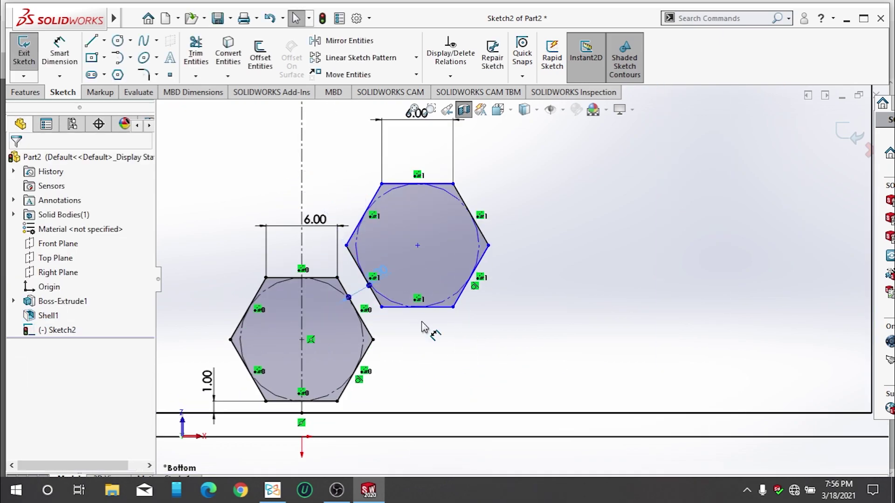
pyautogui.scroll(-3, 269, 236)
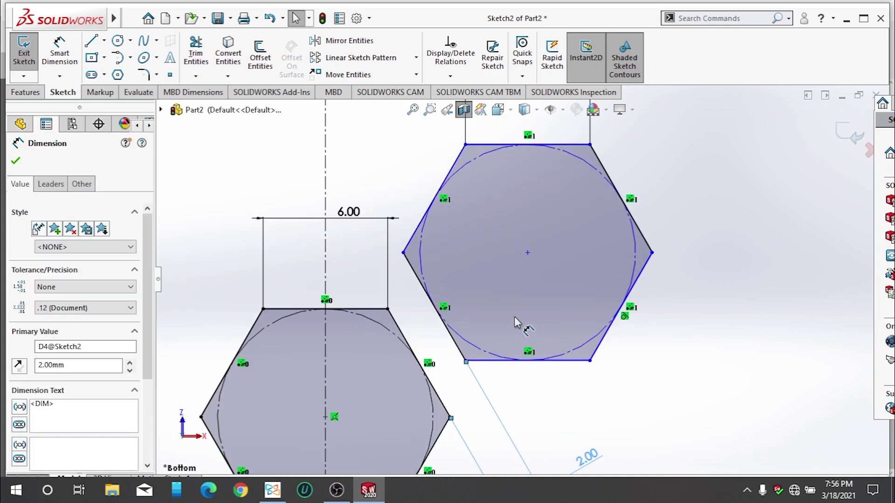
# Switch to centerline mode, start a construction line at the first hexagon's corner, then cancel it
pyautogui.click(17, 161)
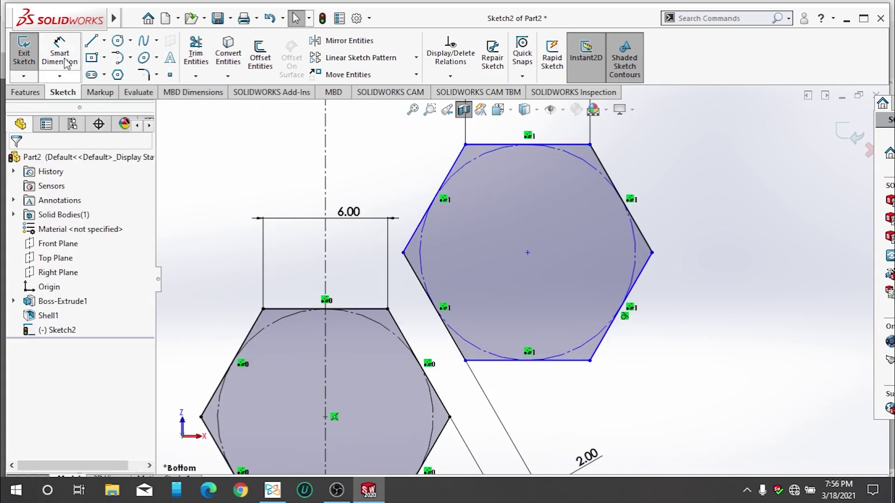
pyautogui.click(104, 41)
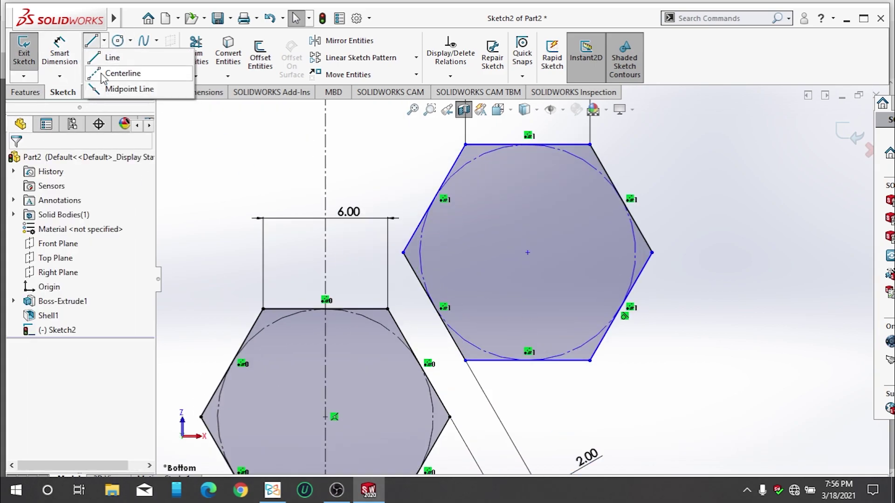
pyautogui.click(133, 72)
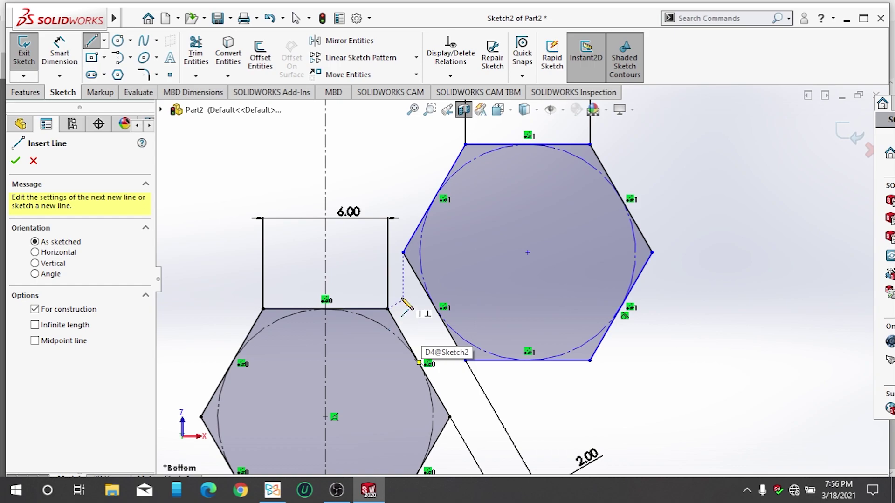
pyautogui.scroll(-1, 383, 308)
pyautogui.scroll(-2, 420, 298)
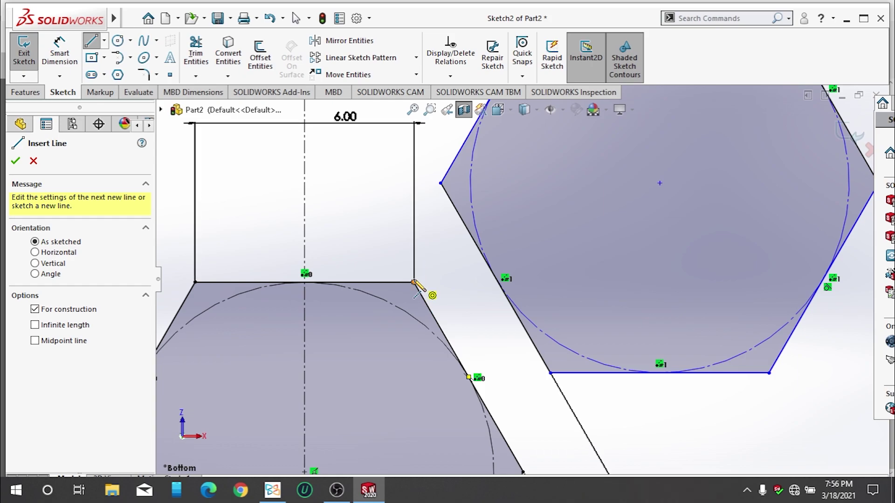
pyautogui.click(414, 282)
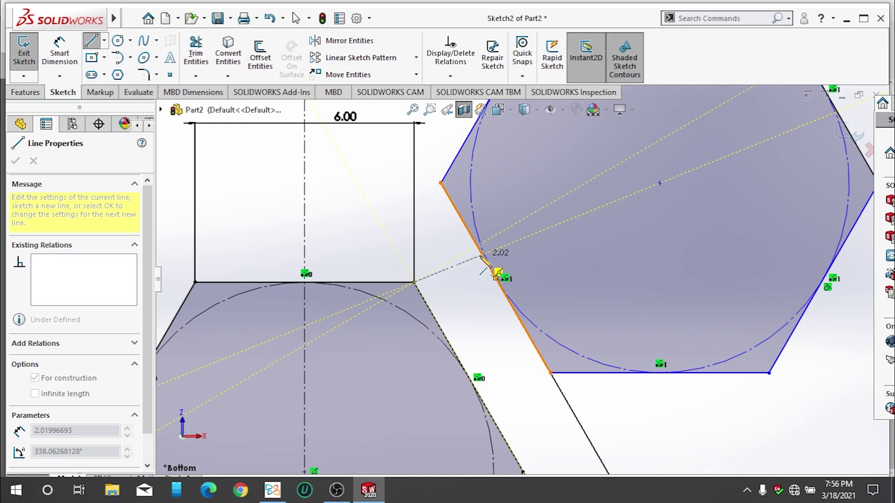
pyautogui.press('Escape')
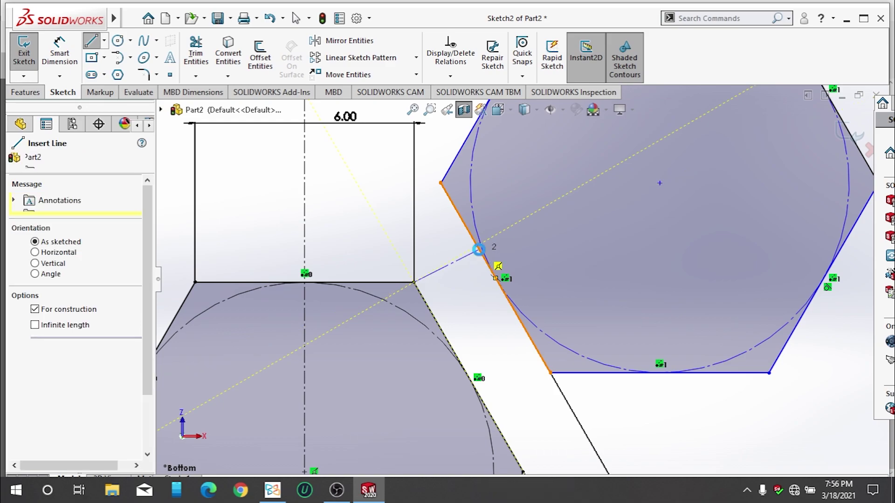
pyautogui.press('Escape')
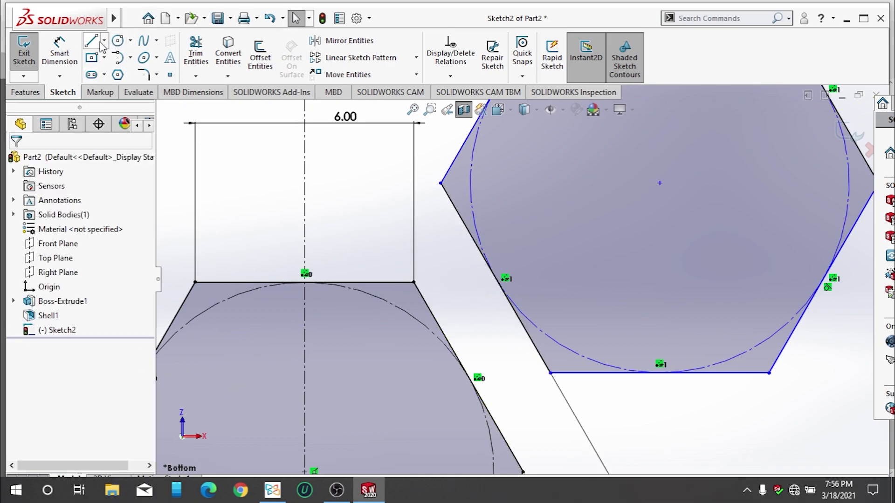
# Draw a construction line from the first hexagon's corner perpendicular to the second hexagon's edge
pyautogui.click(92, 42)
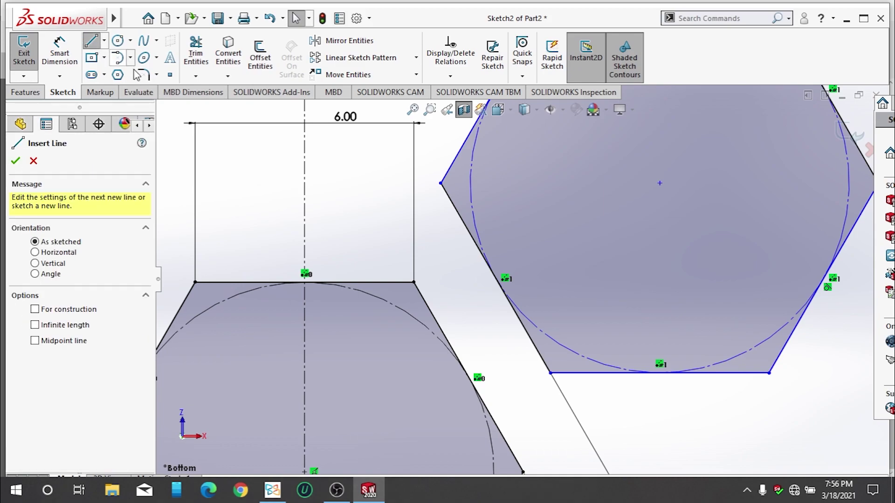
pyautogui.click(104, 42)
pyautogui.click(103, 63)
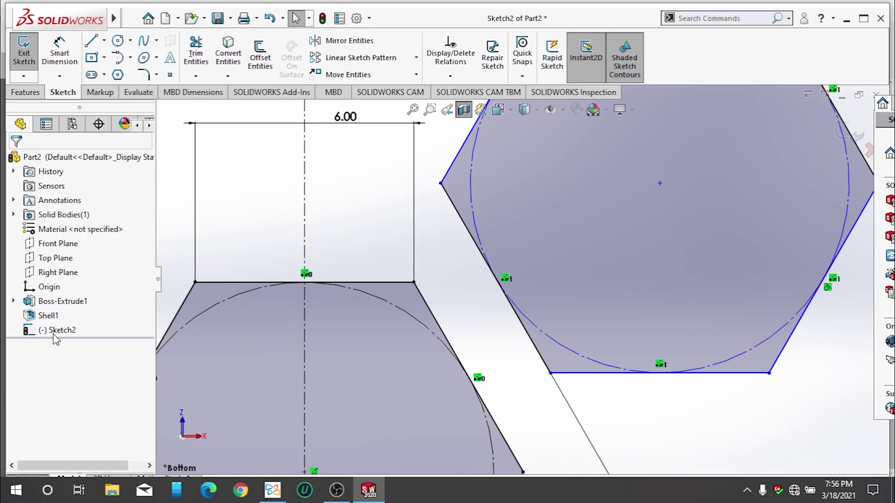
pyautogui.click(95, 47)
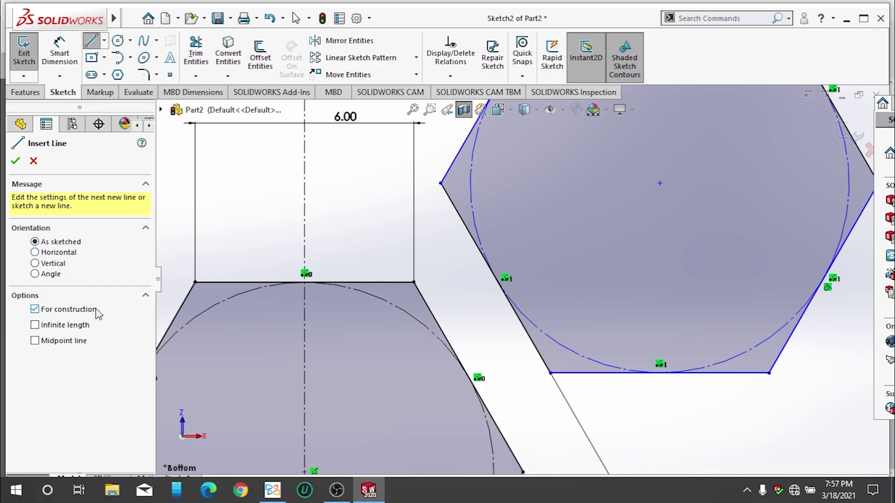
pyautogui.click(415, 282)
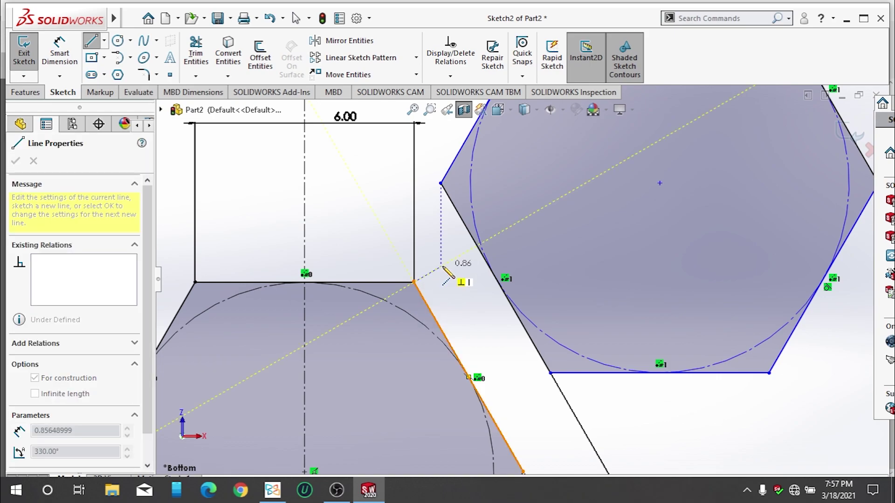
pyautogui.click(478, 247)
pyautogui.press('Escape')
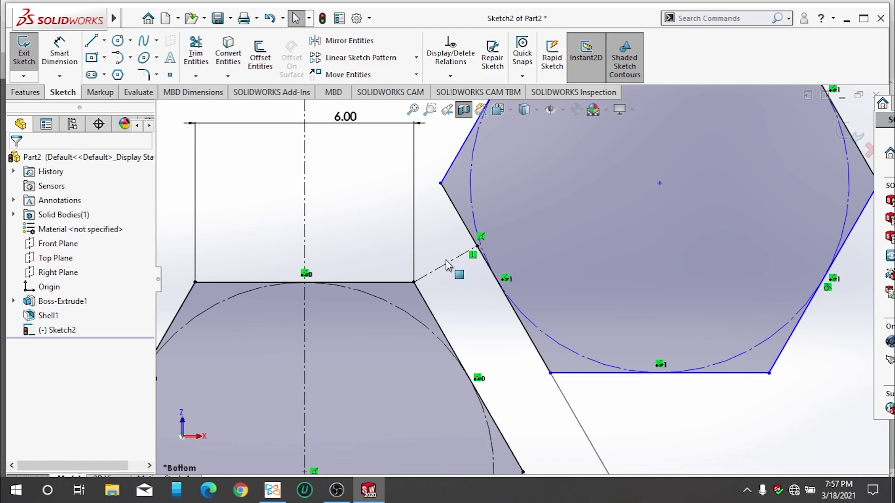
# Set the construction line's length to 2
pyautogui.click(446, 264)
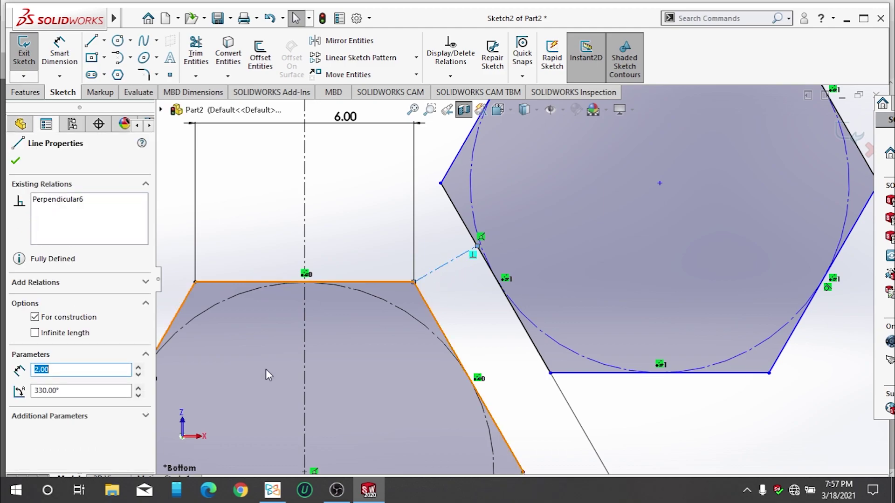
pyautogui.write('2')
pyautogui.click(19, 165)
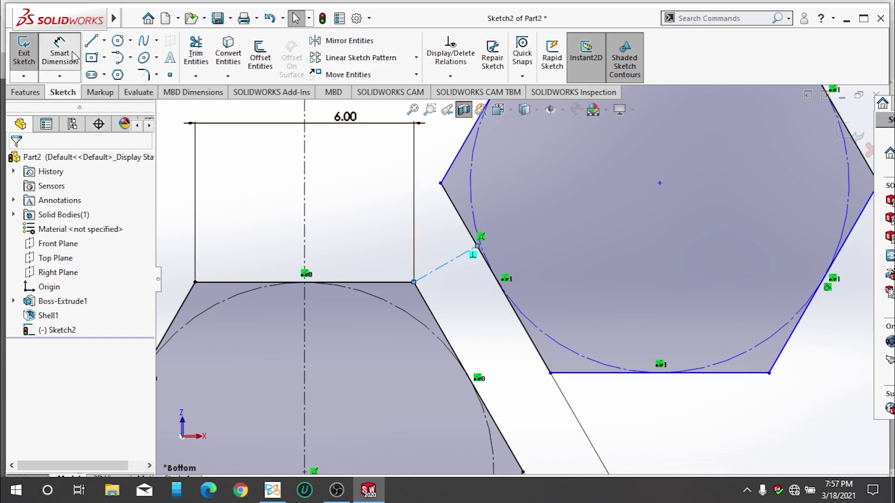
# Add a 0.00 dimension from the second hexagon's left corner to the construction line's end
pyautogui.click(440, 183)
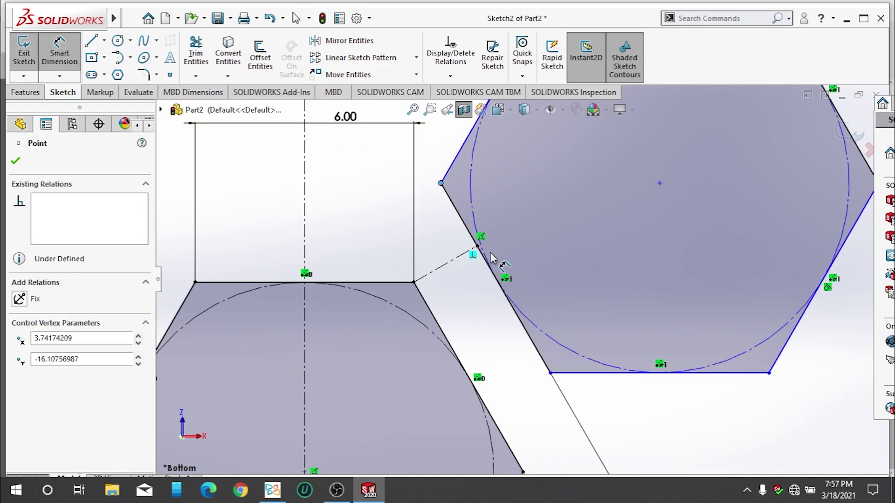
pyautogui.click(475, 246)
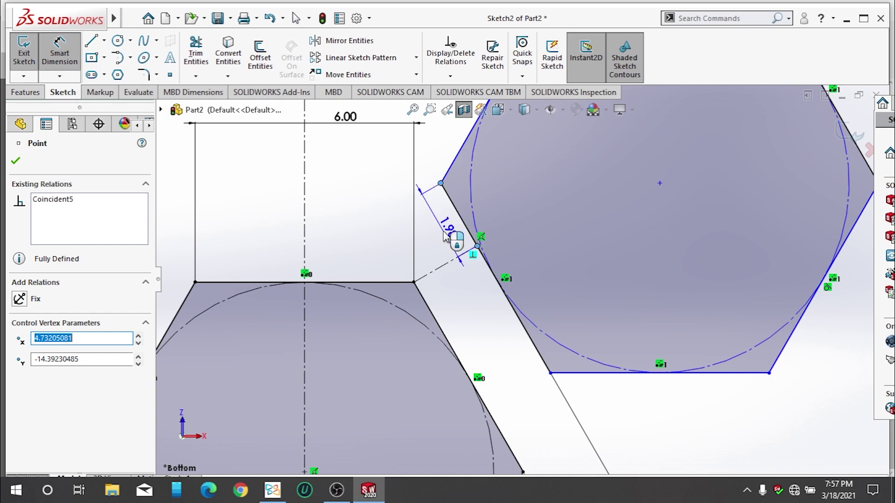
pyautogui.click(451, 235)
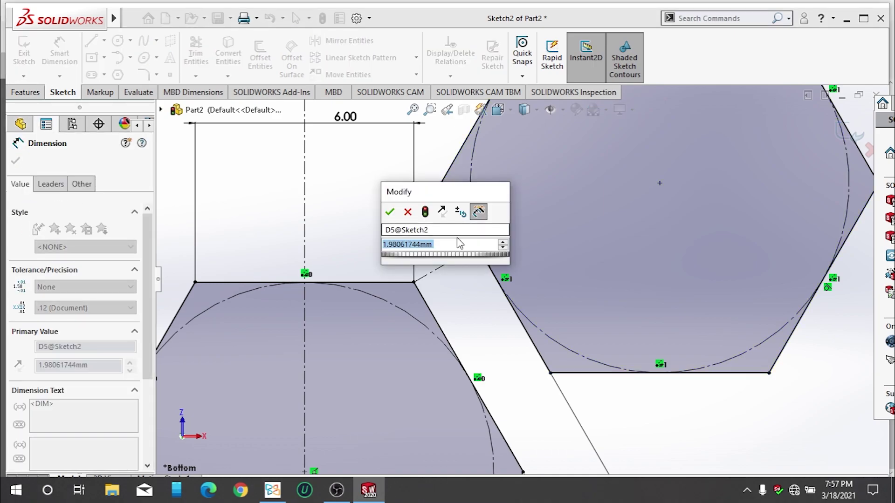
pyautogui.write('0')
pyautogui.press('Return')
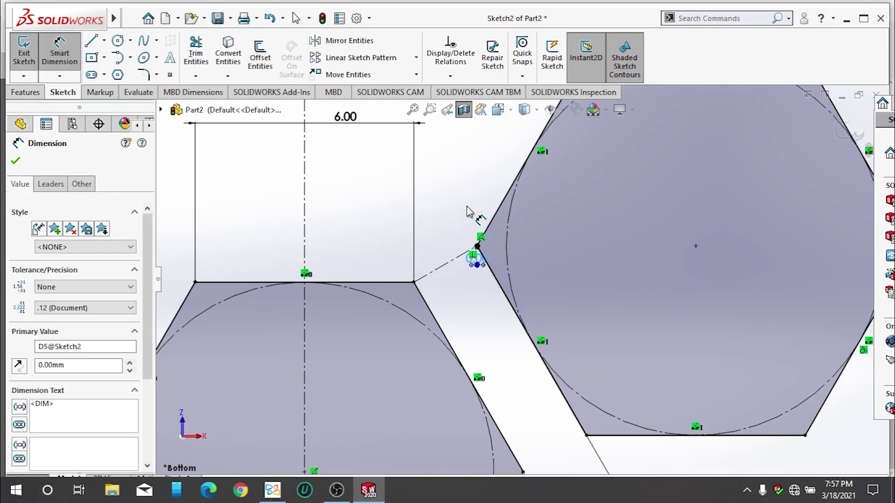
pyautogui.click(16, 161)
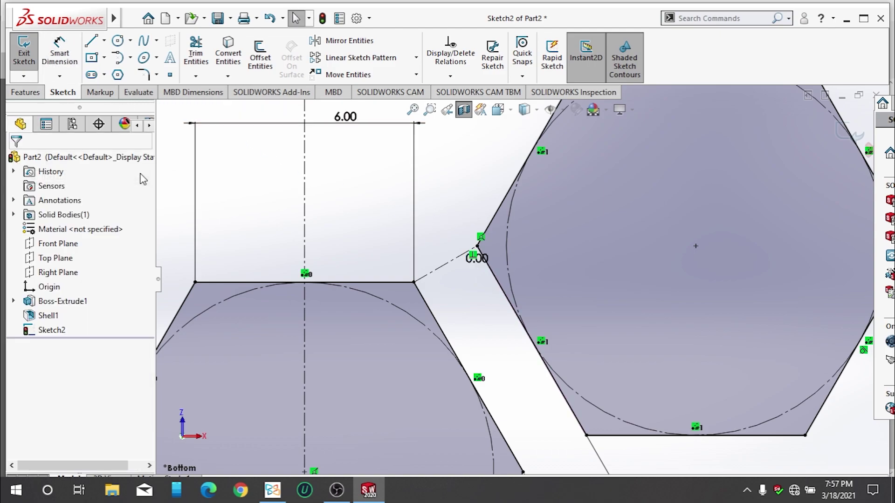
pyautogui.scroll(5, 523, 270)
pyautogui.scroll(3, 604, 267)
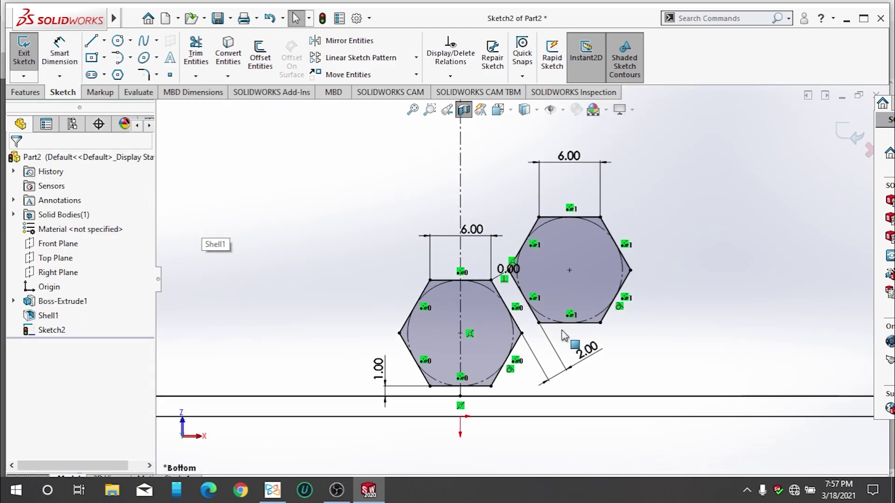
pyautogui.scroll(2, 745, 324)
pyautogui.scroll(2, 690, 324)
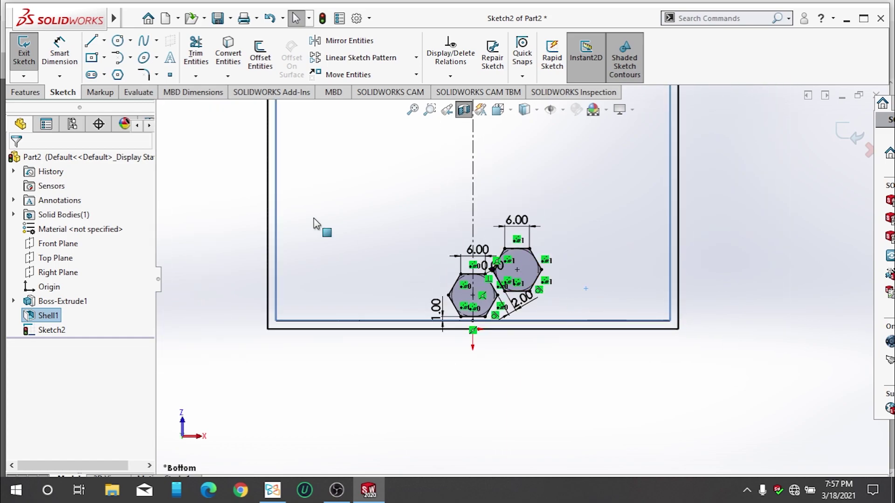
# Exit the hexagon sketch, turn off the section view, and orbit to a tilted view of the cylinder
pyautogui.click(848, 146)
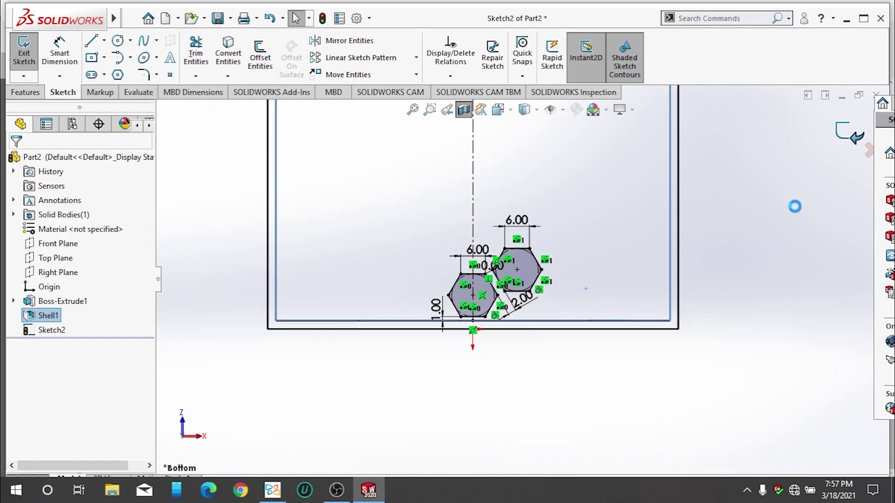
pyautogui.scroll(-1, 572, 311)
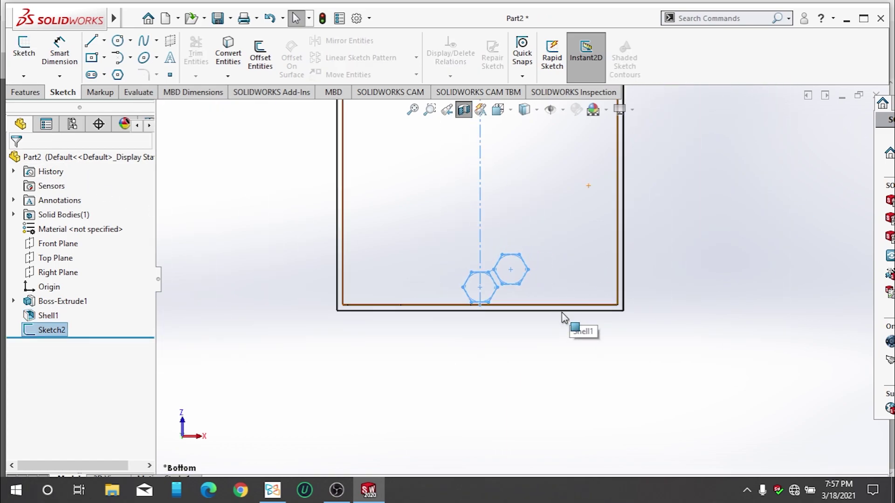
pyautogui.moveTo(570, 325); pyautogui.dragTo(607, 363, button='middle')
pyautogui.scroll(2, 671, 350)
pyautogui.scroll(1, 674, 347)
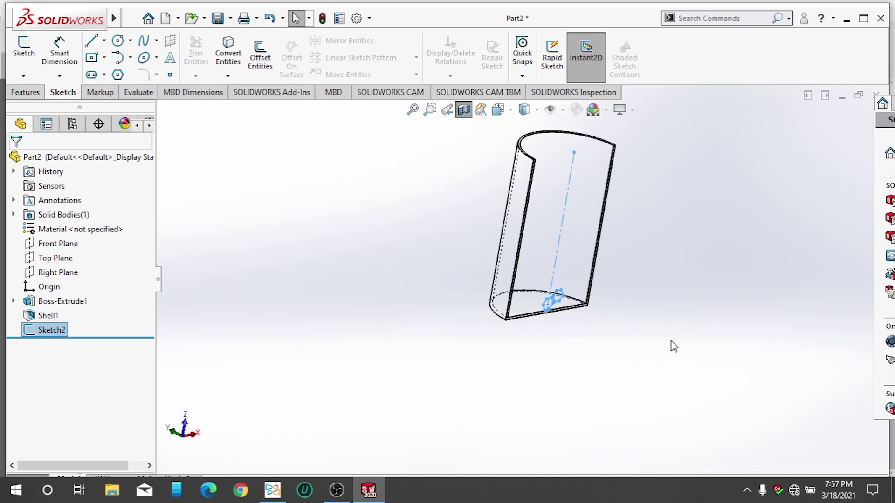
pyautogui.click(467, 113)
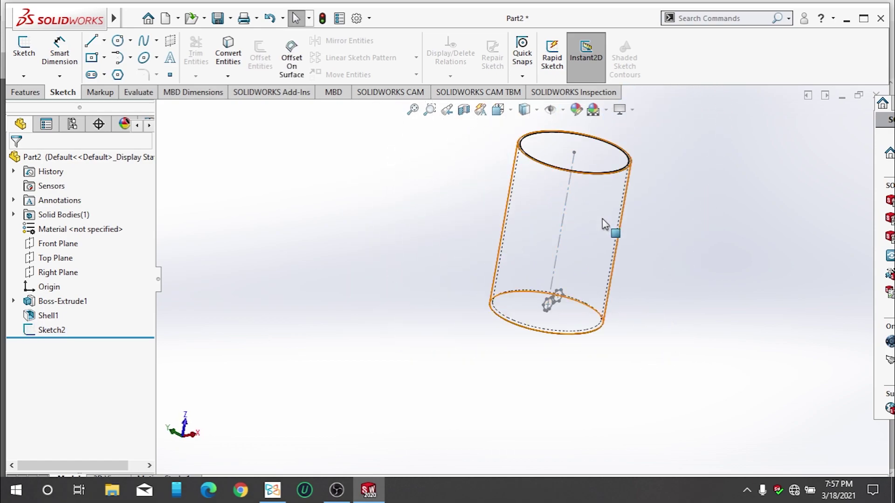
pyautogui.moveTo(691, 278)
pyautogui.mouseDown(button='middle')
pyautogui.moveTo(685, 334)
pyautogui.moveTo(698, 271)
pyautogui.moveTo(678, 261)
pyautogui.mouseUp(button='middle')
pyautogui.scroll(-2, 420, 326)
pyautogui.scroll(-2, 410, 340)
pyautogui.scroll(-2, 408, 352)
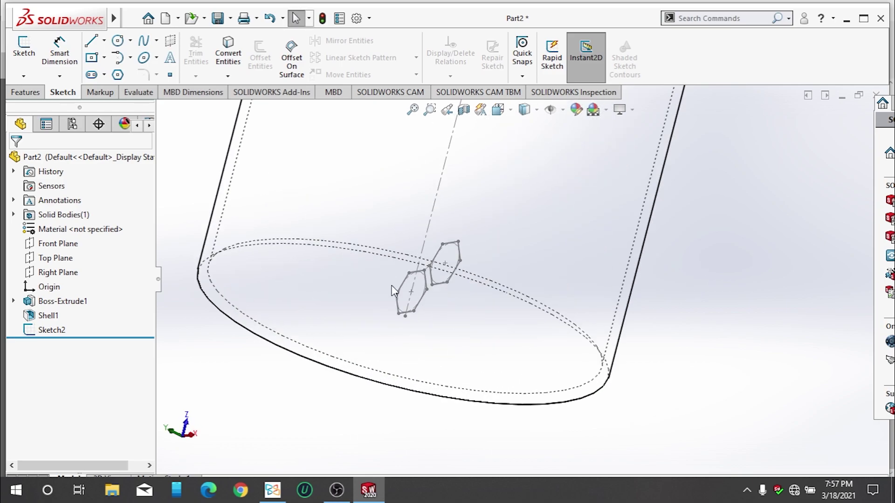
# Wrap Sketch2 2.00mm deep onto the cylinder's outer face, then stand the cylinder upright
pyautogui.click(26, 92)
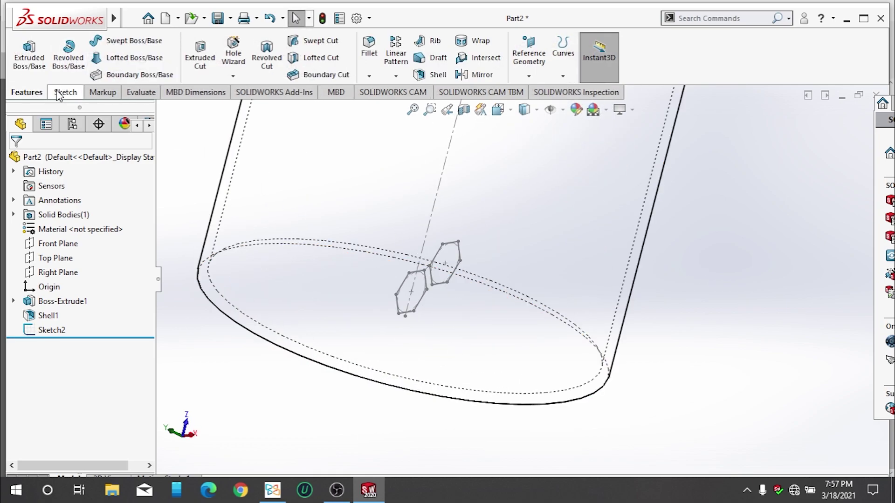
pyautogui.click(499, 47)
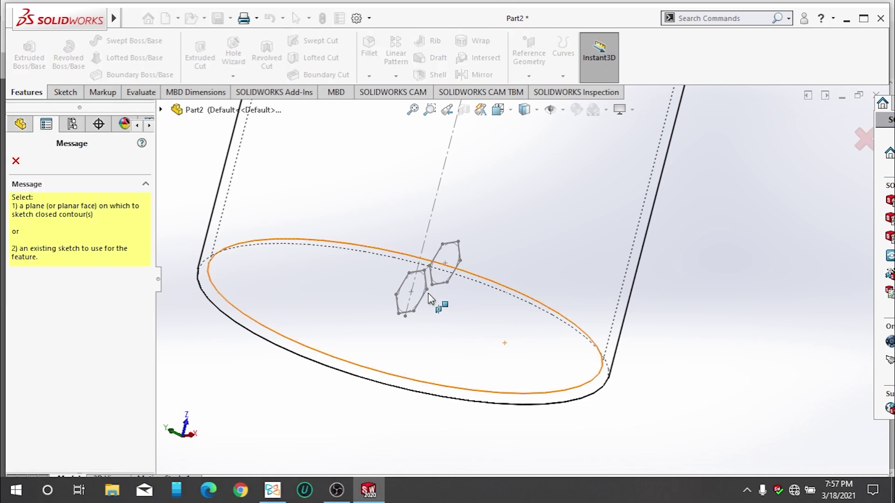
pyautogui.scroll(-2, 454, 247)
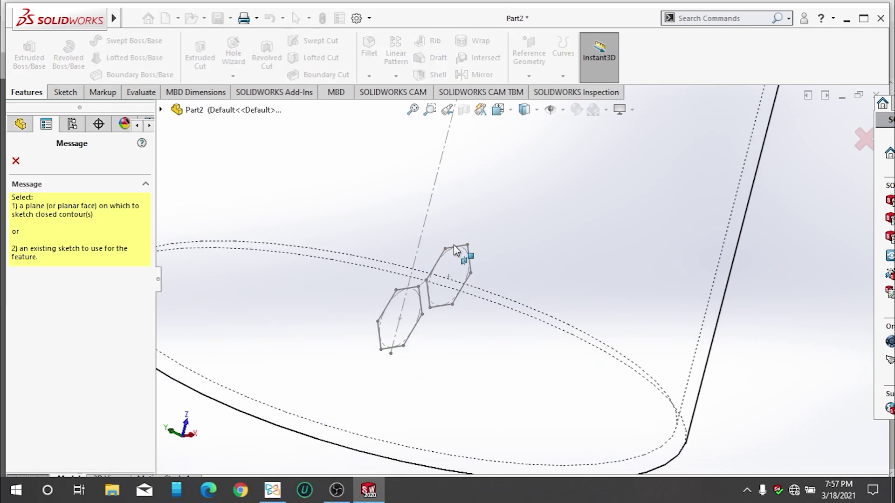
pyautogui.click(463, 252)
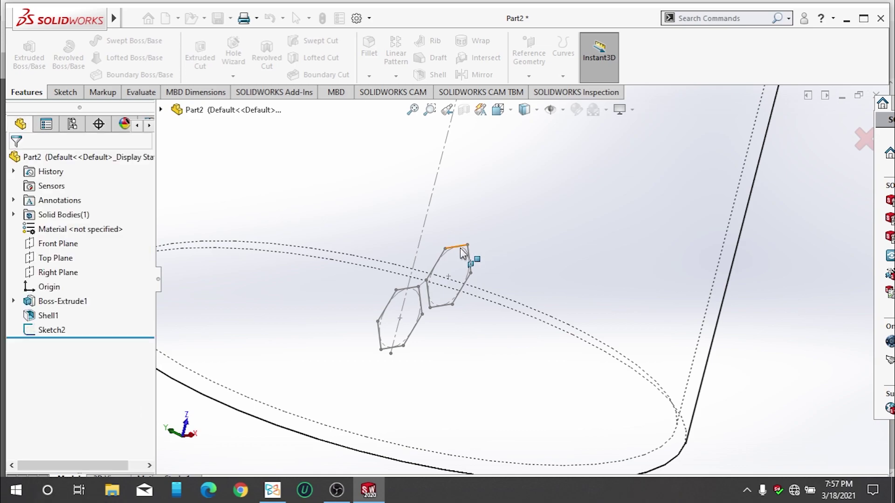
pyautogui.scroll(2, 459, 412)
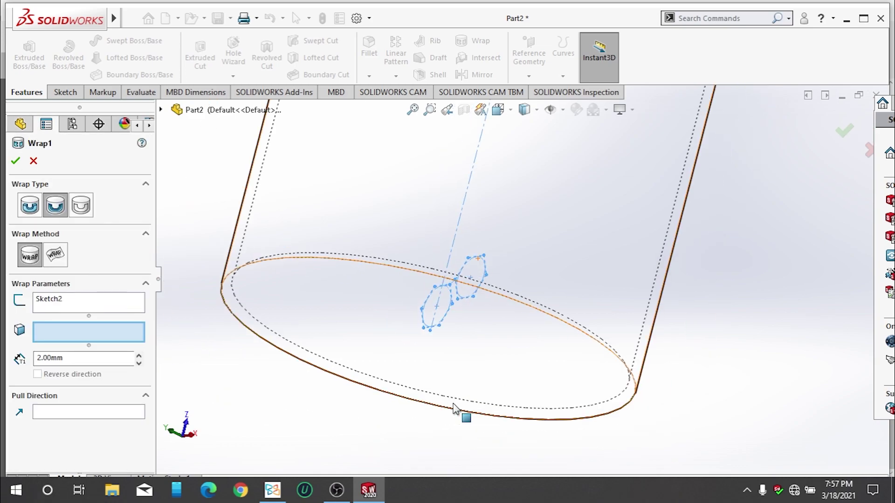
pyautogui.scroll(1, 515, 359)
pyautogui.scroll(1, 582, 323)
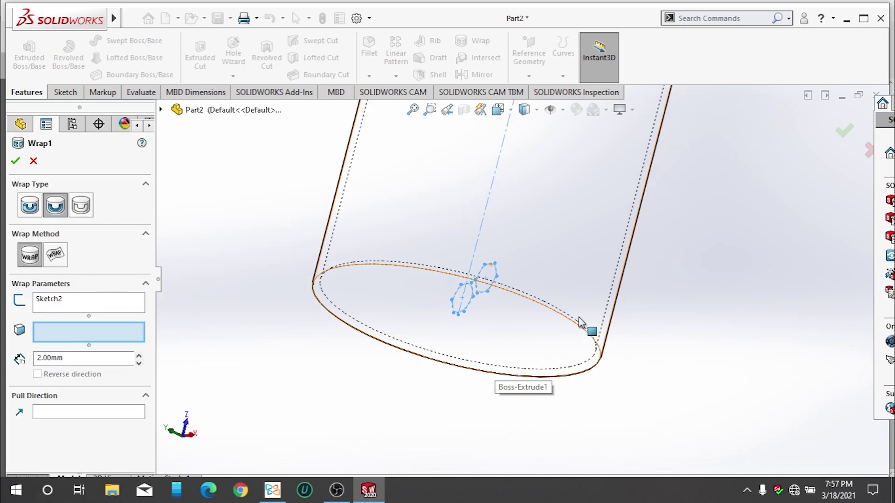
pyautogui.click(603, 286)
pyautogui.moveTo(614, 296)
pyautogui.mouseDown(button='middle')
pyautogui.moveTo(603, 351)
pyautogui.moveTo(618, 380)
pyautogui.moveTo(611, 307)
pyautogui.mouseUp(button='middle')
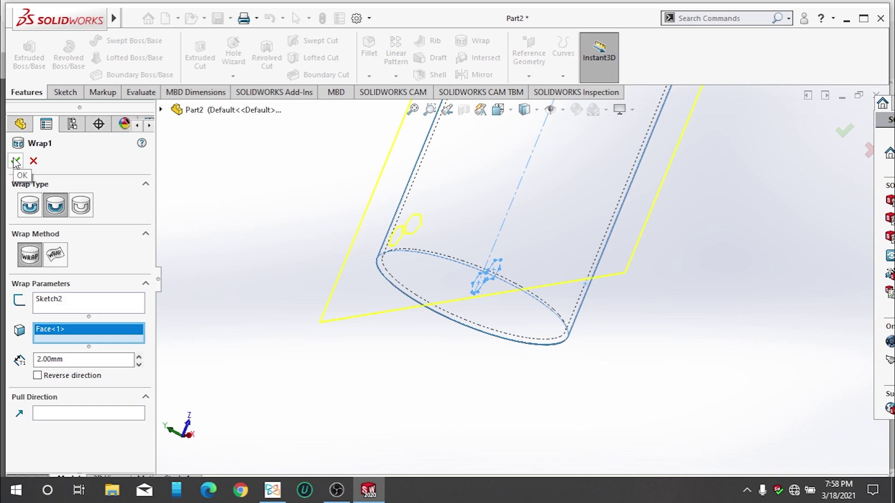
pyautogui.press('Return')
pyautogui.moveTo(291, 246)
pyautogui.mouseDown(button='middle')
pyautogui.moveTo(374, 416)
pyautogui.moveTo(611, 136)
pyautogui.mouseUp(button='middle')
pyautogui.moveTo(526, 221); pyautogui.dragTo(527, 140, button='middle')
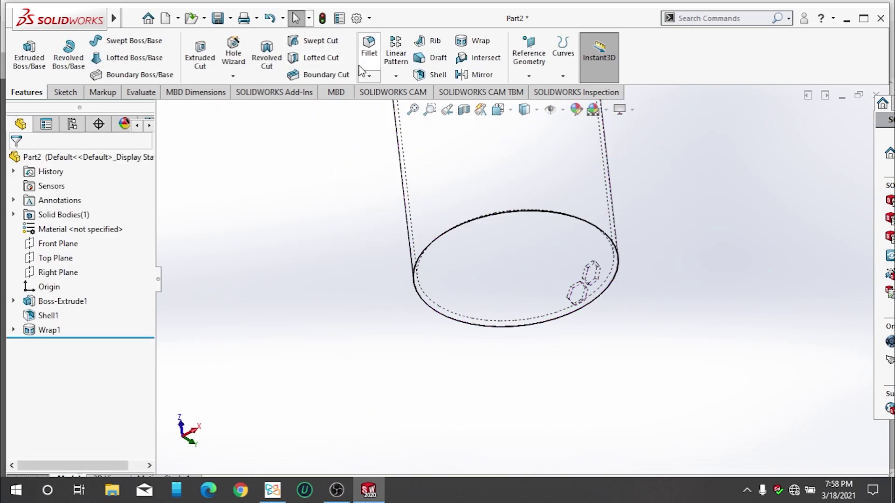
# Switch the model to shaded display and zoom in on the debossed hexagons
pyautogui.click(525, 109)
pyautogui.click(530, 136)
pyautogui.moveTo(625, 224)
pyautogui.mouseDown(button='middle')
pyautogui.moveTo(667, 180)
pyautogui.moveTo(663, 241)
pyautogui.moveTo(613, 226)
pyautogui.moveTo(665, 275)
pyautogui.moveTo(725, 366)
pyautogui.moveTo(709, 289)
pyautogui.moveTo(756, 252)
pyautogui.moveTo(774, 294)
pyautogui.mouseUp(button='middle')
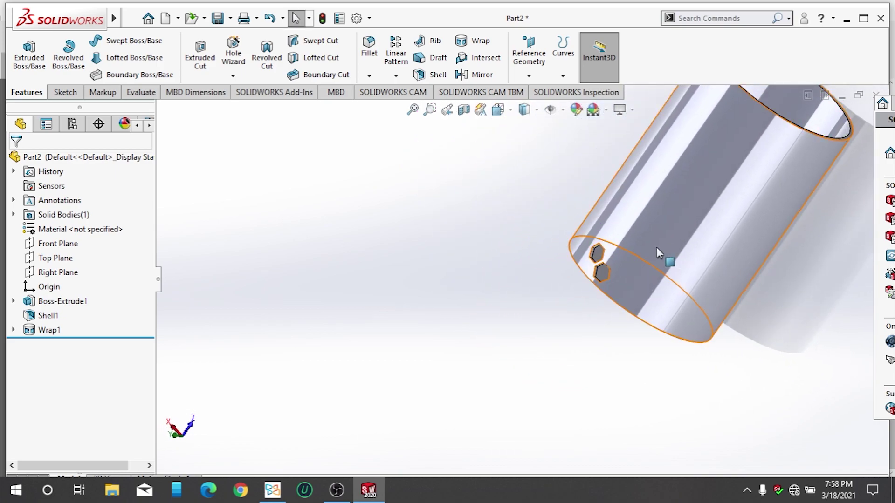
pyautogui.moveTo(657, 252)
pyautogui.mouseDown(button='middle')
pyautogui.moveTo(493, 214)
pyautogui.moveTo(675, 258)
pyautogui.mouseUp(button='middle')
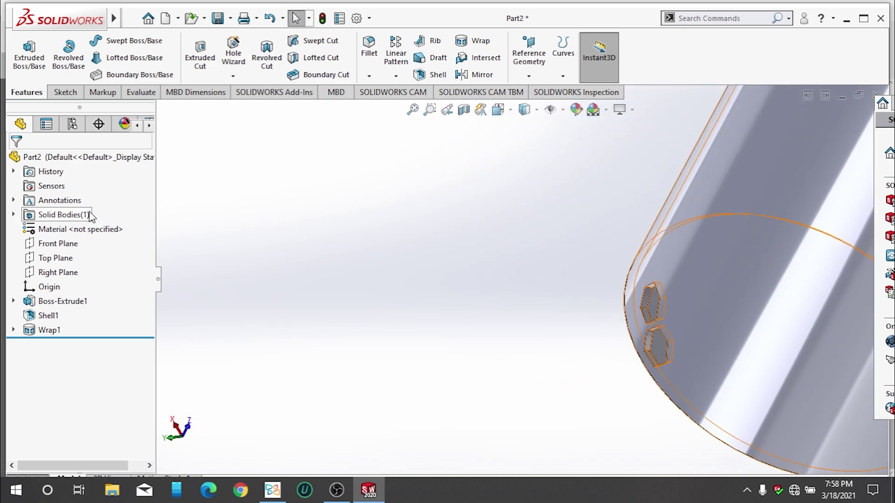
# View the model normal to the Top Plane, briefly checking the Right Plane, with the Features tab active
pyautogui.click(56, 258)
pyautogui.click(135, 231)
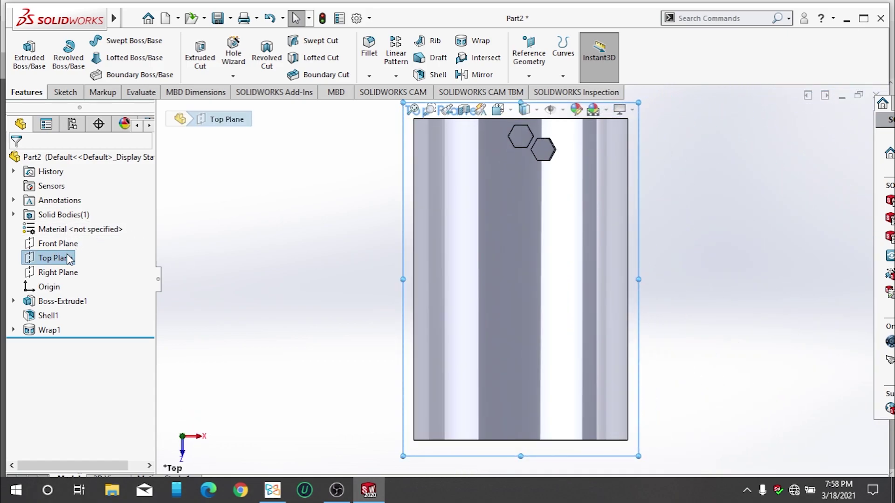
pyautogui.click(66, 255)
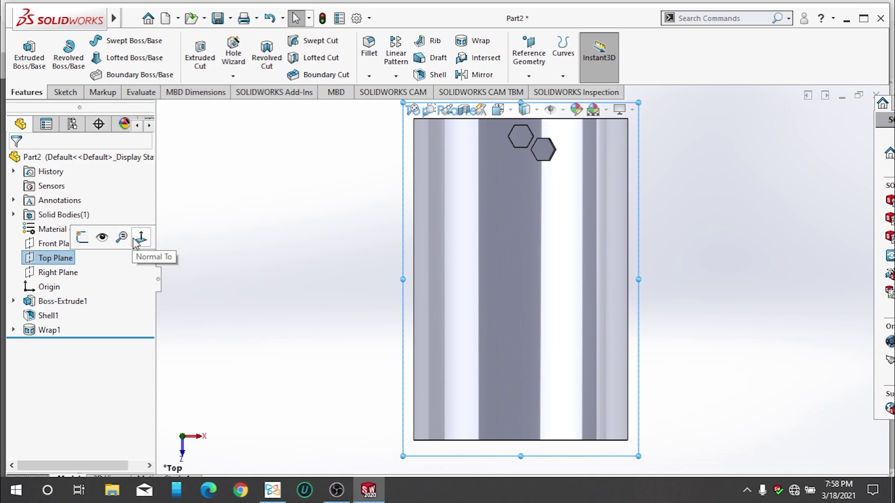
pyautogui.rightClick(71, 258)
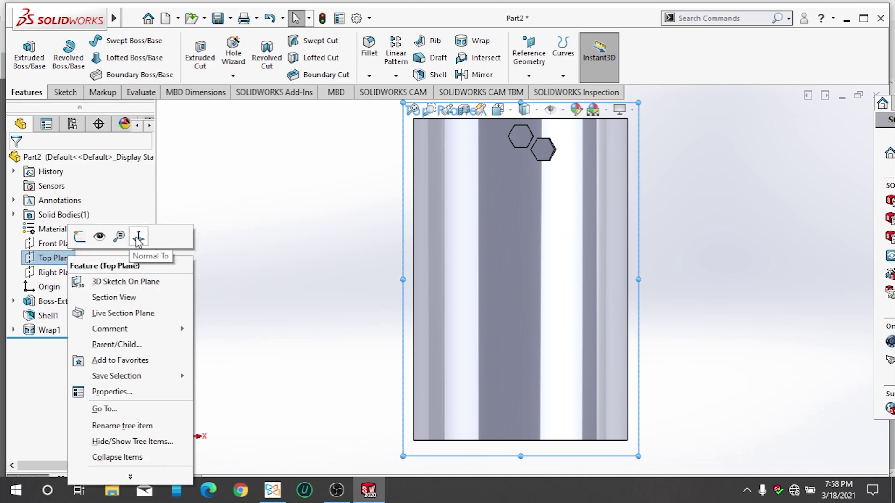
pyautogui.click(139, 237)
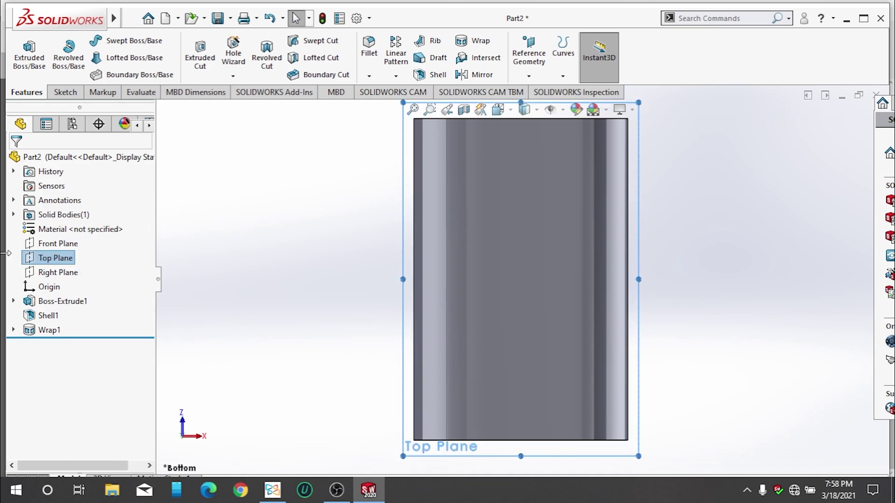
pyautogui.click(71, 273)
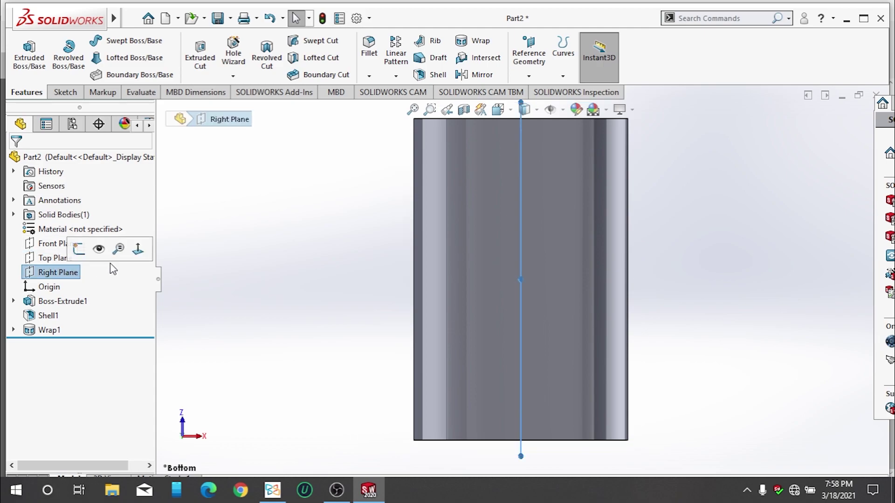
pyautogui.click(138, 255)
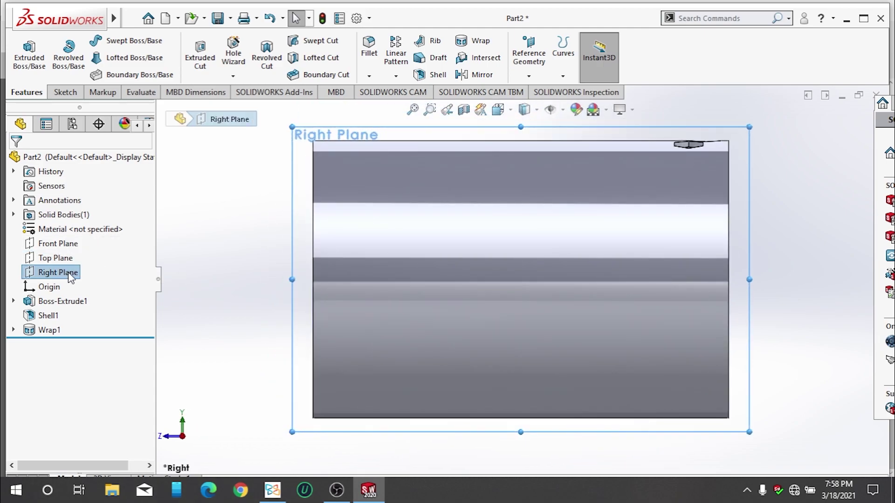
pyautogui.click(56, 258)
pyautogui.click(140, 237)
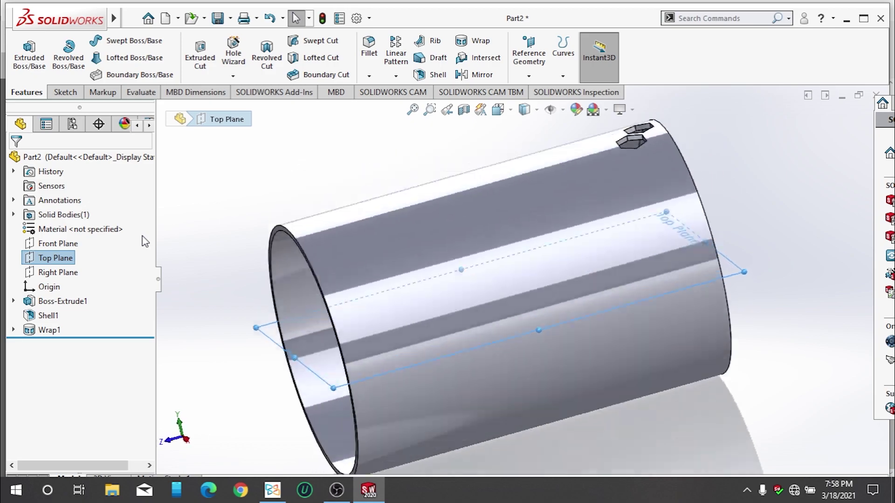
pyautogui.scroll(-1, 594, 180)
pyautogui.scroll(2, 606, 186)
pyautogui.scroll(-3, 439, 182)
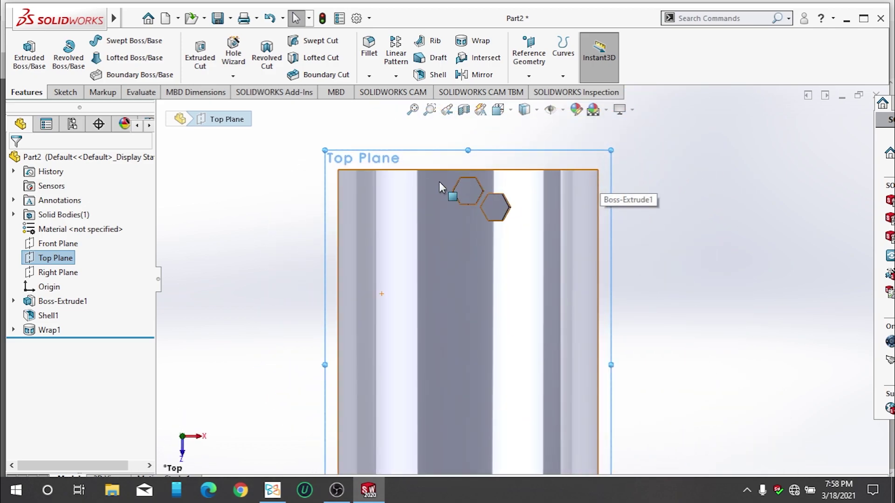
pyautogui.click(70, 92)
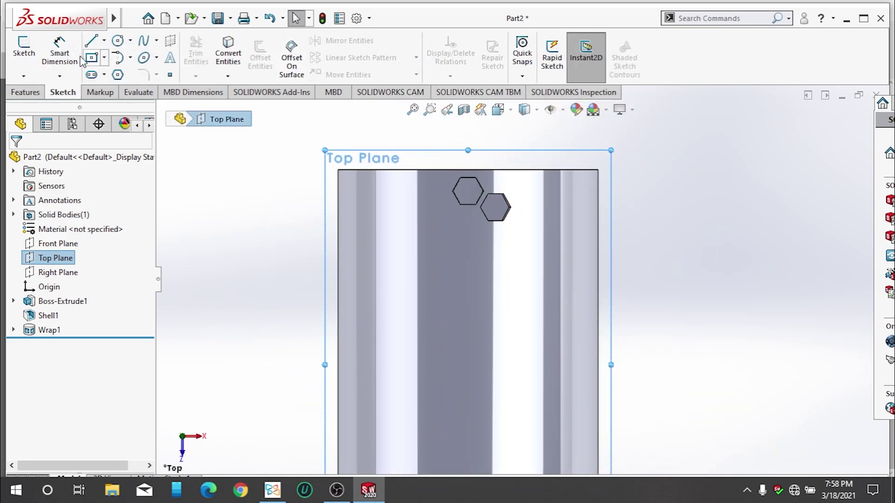
pyautogui.click(32, 93)
pyautogui.click(395, 76)
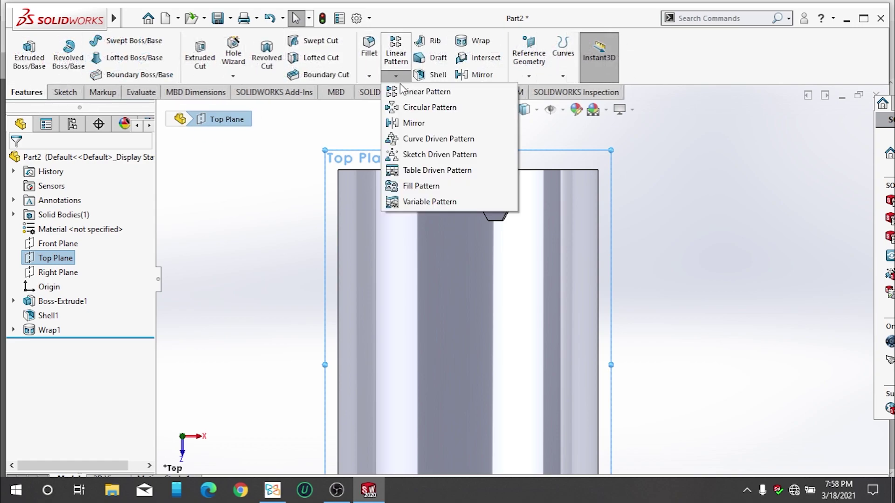
pyautogui.click(426, 111)
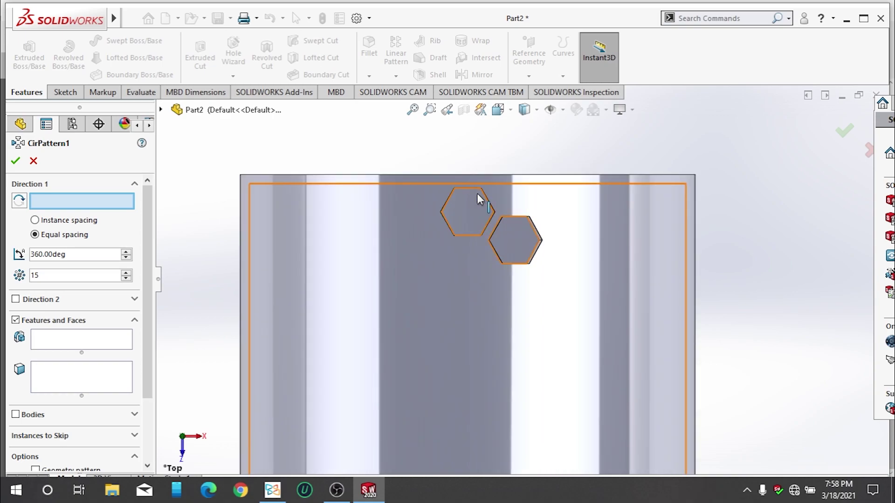
pyautogui.moveTo(476, 194); pyautogui.dragTo(484, 221, button='middle')
pyautogui.scroll(2, 516, 265)
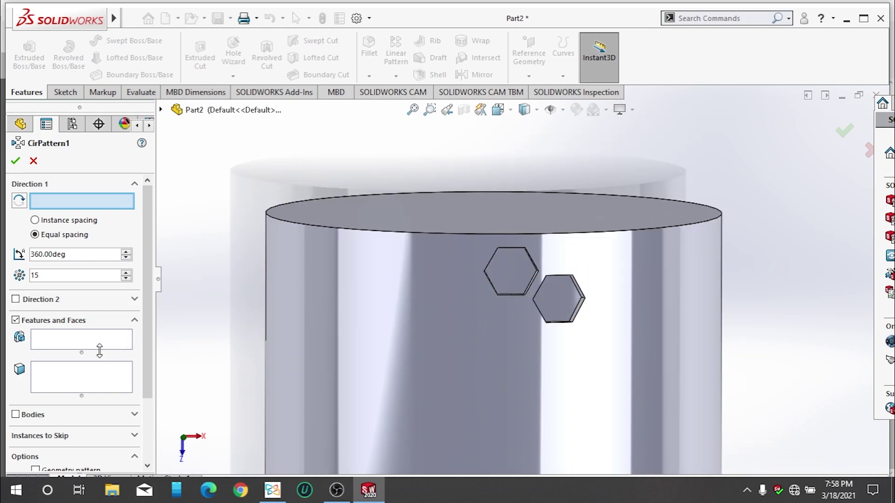
pyautogui.click(112, 333)
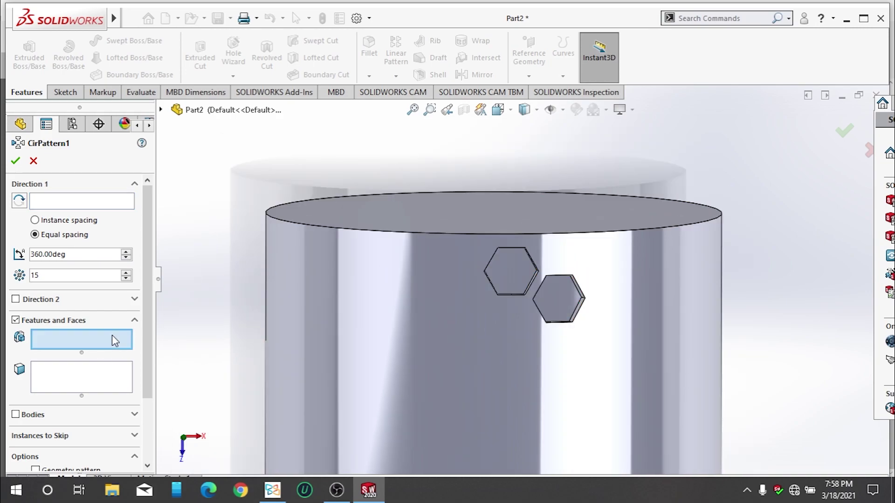
pyautogui.click(519, 289)
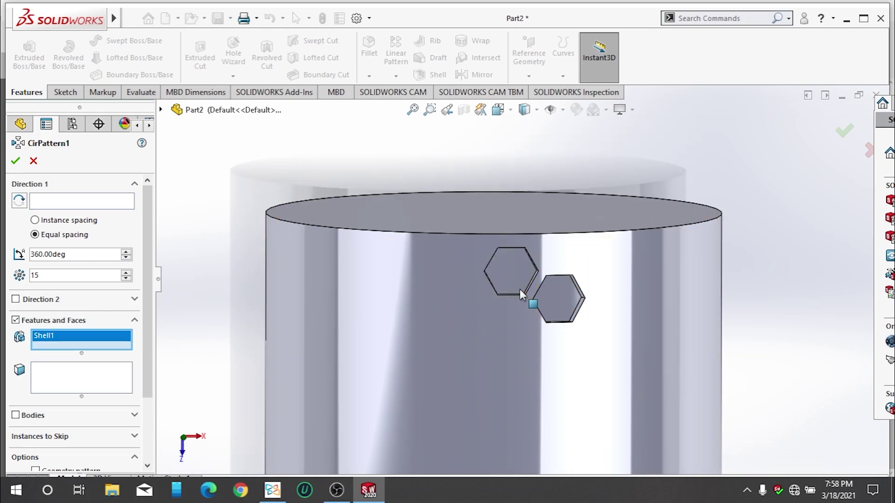
pyautogui.moveTo(452, 304)
pyautogui.mouseDown(button='middle')
pyautogui.moveTo(535, 374)
pyautogui.moveTo(545, 69)
pyautogui.mouseUp(button='middle')
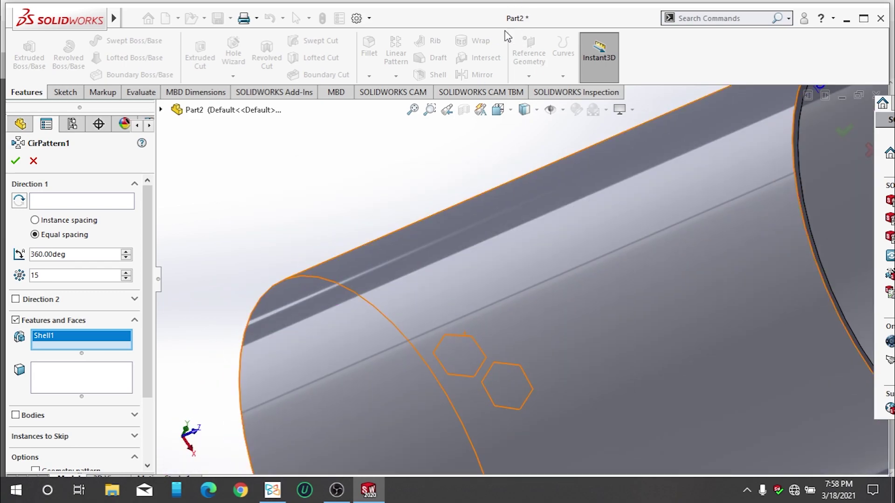
pyautogui.moveTo(471, 307); pyautogui.dragTo(482, 365, button='middle')
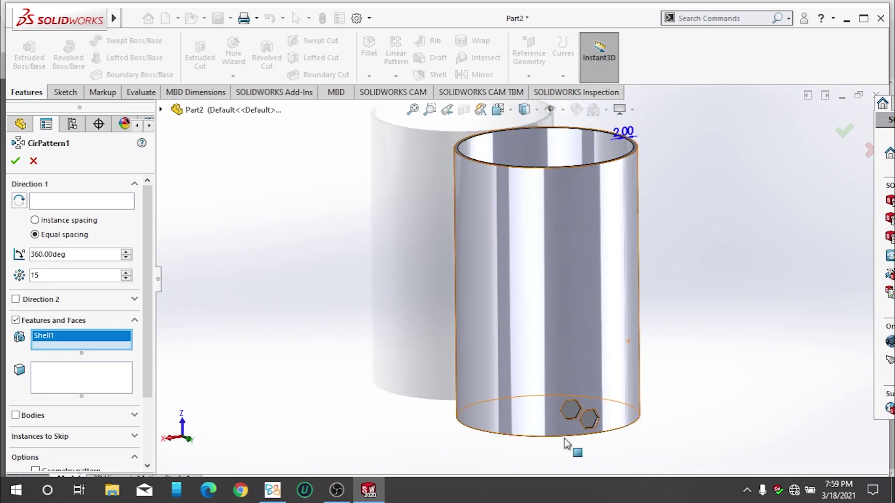
pyautogui.scroll(-5, 485, 259)
pyautogui.scroll(-3, 492, 261)
pyautogui.scroll(-2, 530, 295)
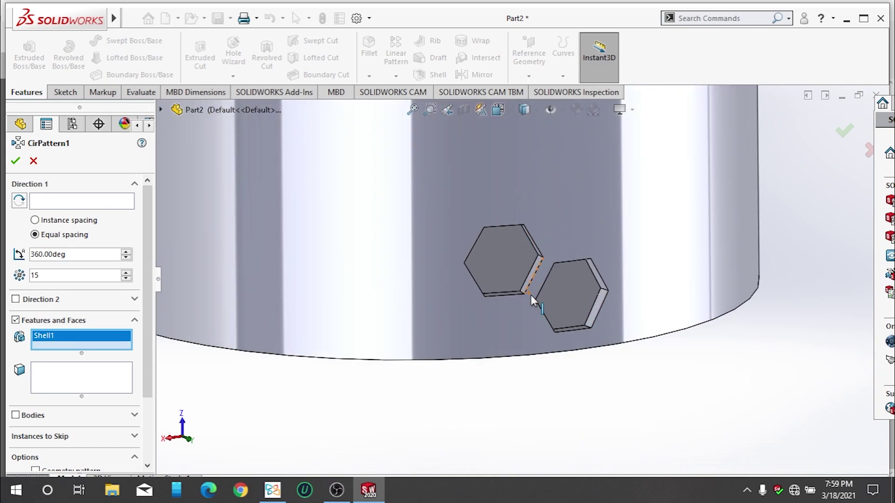
pyautogui.rightClick(104, 336)
pyautogui.click(135, 341)
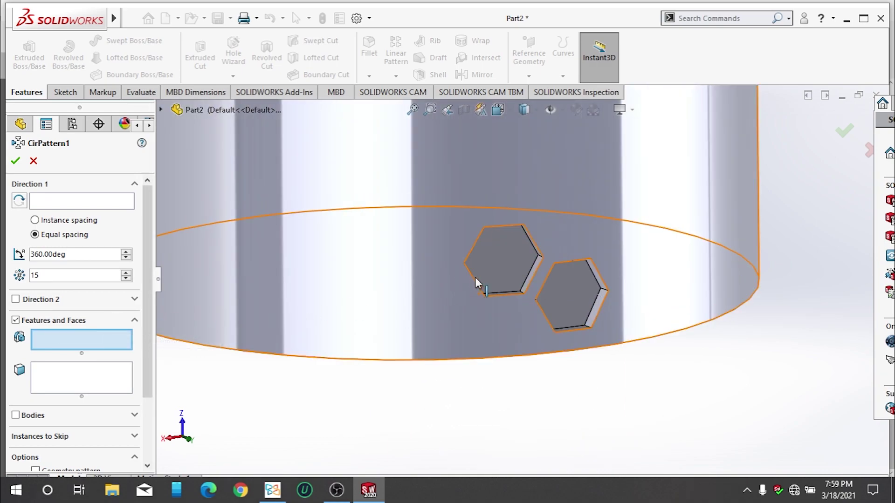
pyautogui.click(538, 265)
pyautogui.scroll(3, 481, 298)
pyautogui.scroll(2, 500, 253)
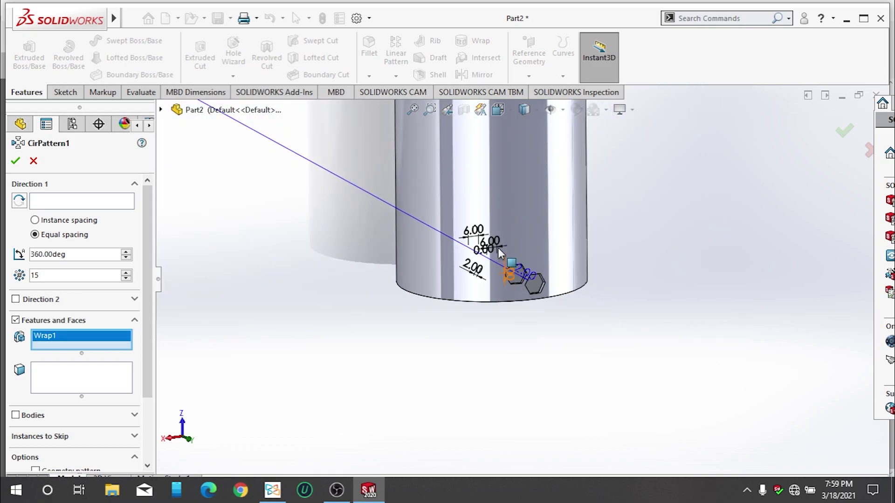
pyautogui.click(93, 206)
pyautogui.scroll(2, 441, 222)
pyautogui.scroll(2, 513, 219)
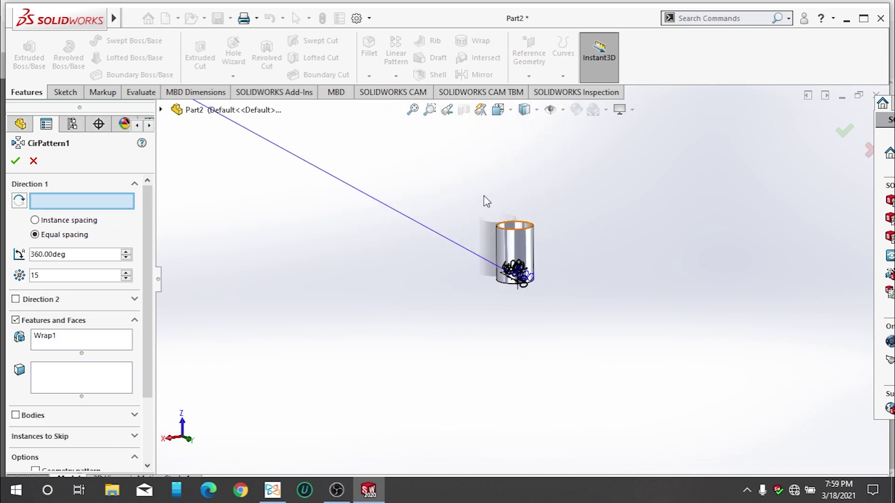
pyautogui.scroll(-1, 484, 208)
pyautogui.scroll(-3, 583, 325)
# Cancel the open circular pattern and turn on Temporary Axes to show the cylinder's axis
pyautogui.press('Escape')
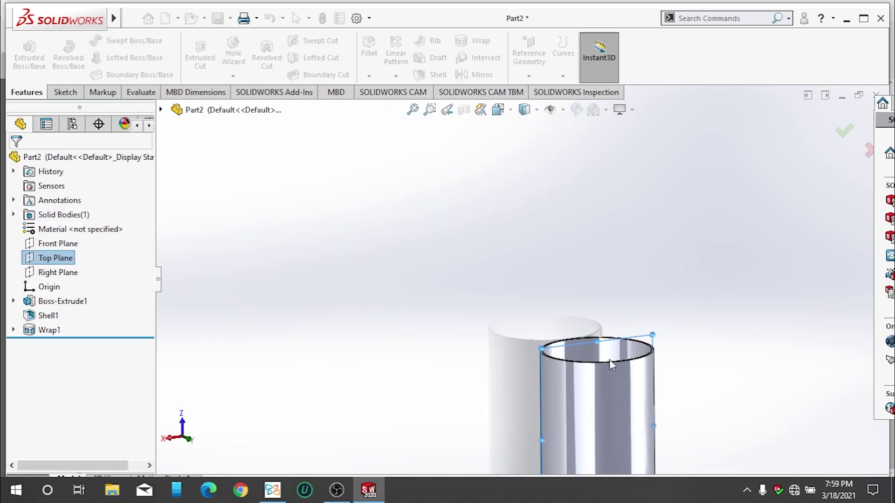
pyautogui.scroll(-1, 602, 401)
pyautogui.scroll(-3, 581, 401)
pyautogui.scroll(3, 581, 401)
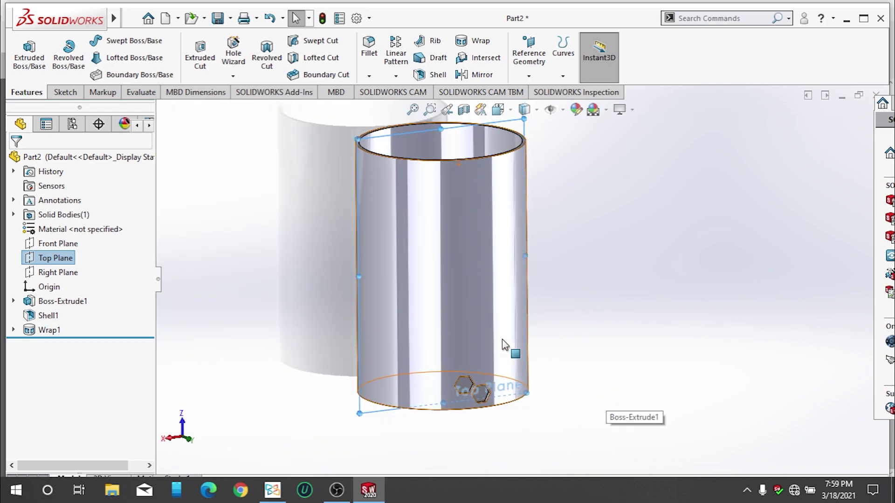
pyautogui.click(564, 110)
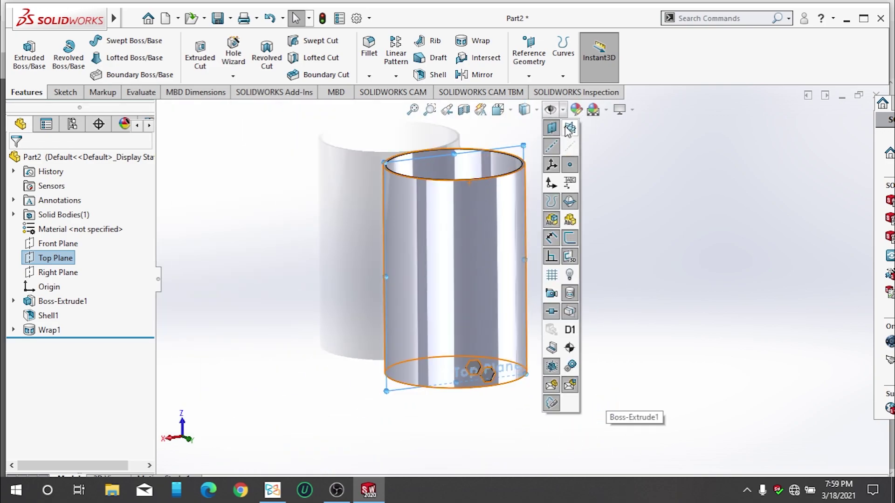
pyautogui.click(570, 146)
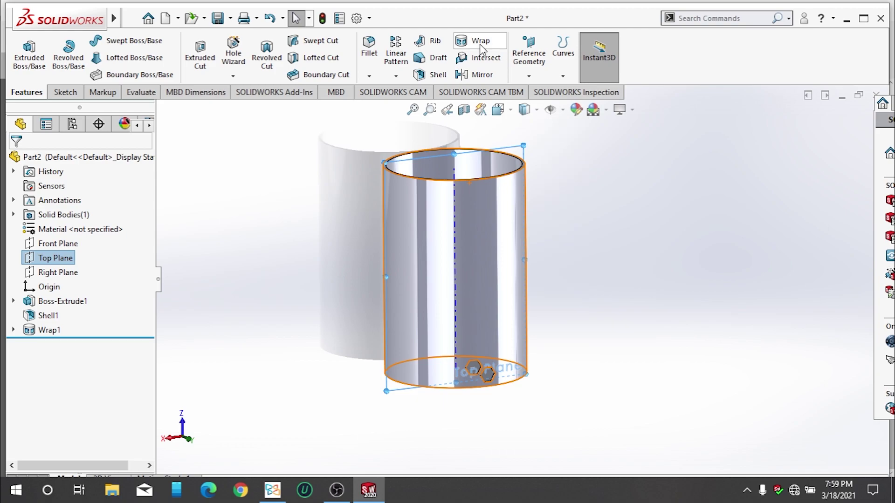
pyautogui.scroll(-3, 497, 416)
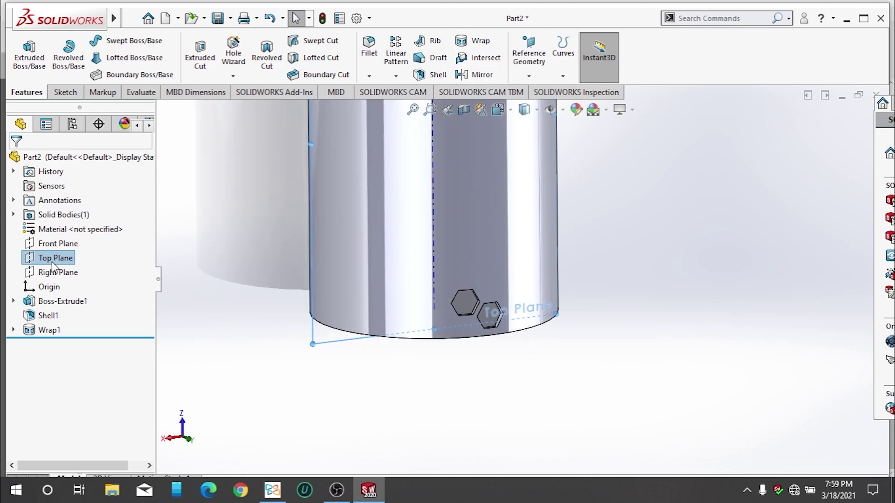
# Return to the Features tools and start a new Circular Pattern
pyautogui.press('s')
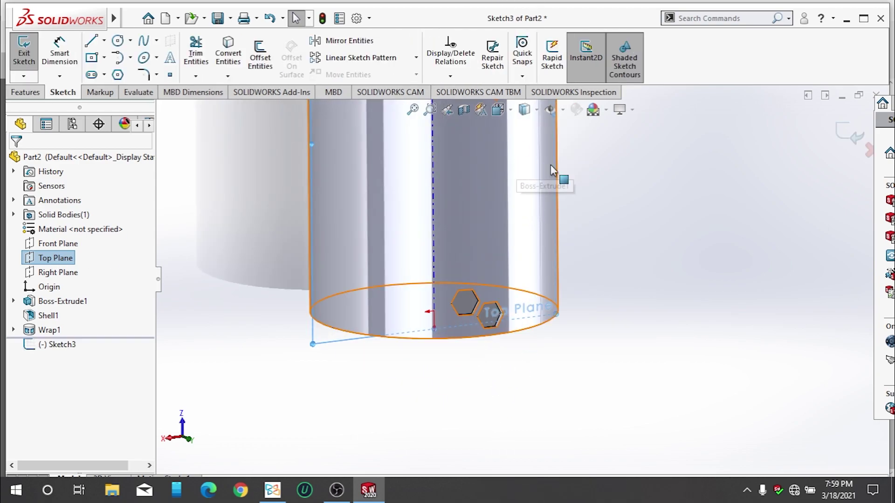
pyautogui.click(27, 92)
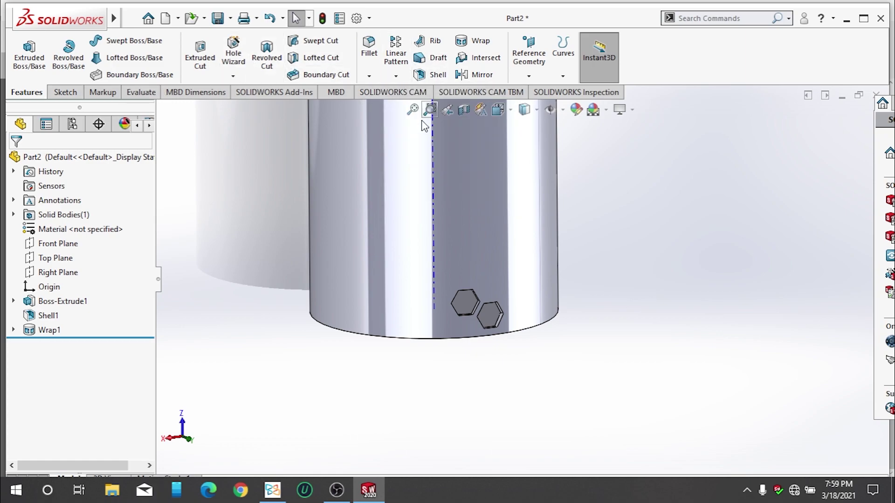
pyautogui.click(396, 76)
pyautogui.click(426, 114)
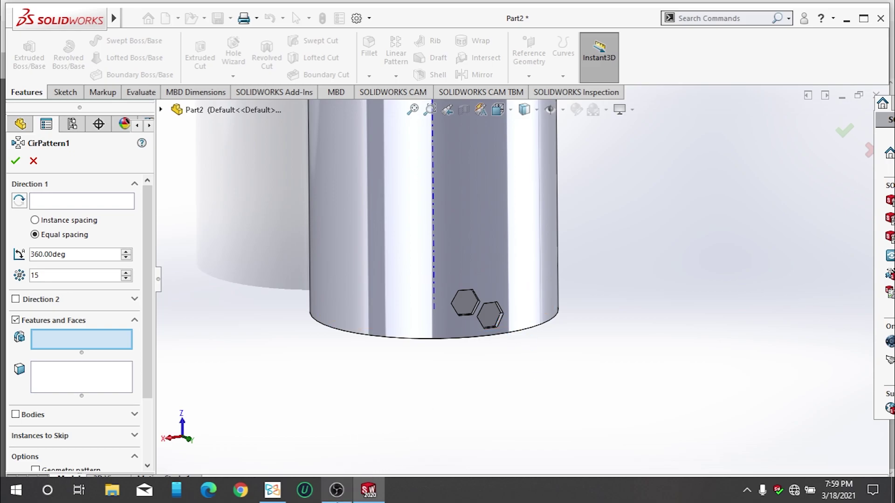
# Pattern Wrap1 around Axis<1> with 15 equally spaced instances over 360deg
pyautogui.click(337, 490)
pyautogui.click(336, 491)
pyautogui.scroll(-3, 480, 316)
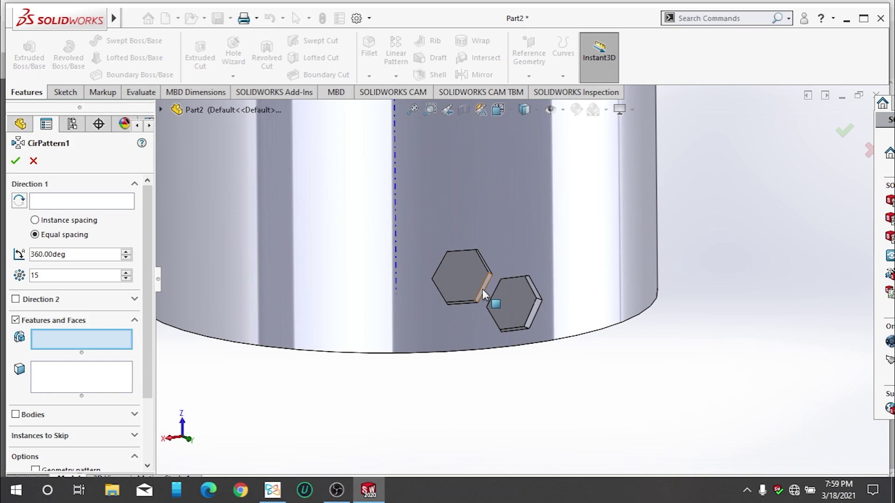
pyautogui.click(483, 291)
pyautogui.scroll(2, 483, 292)
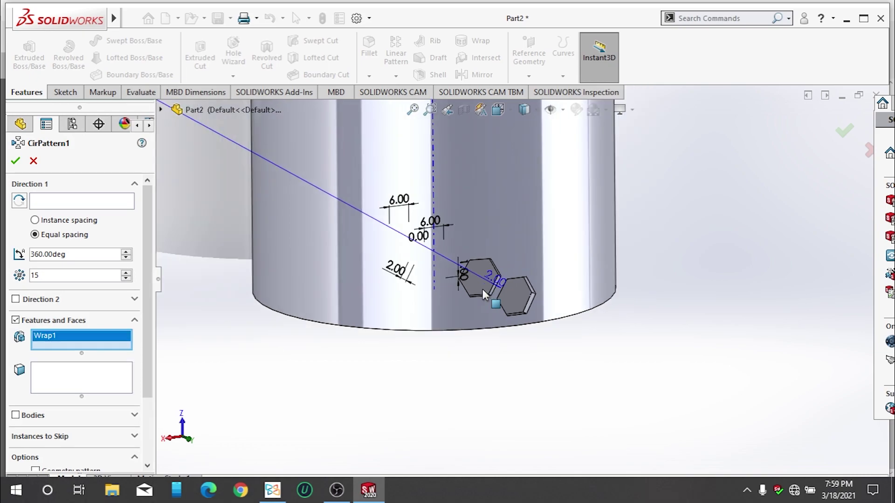
pyautogui.scroll(1, 482, 289)
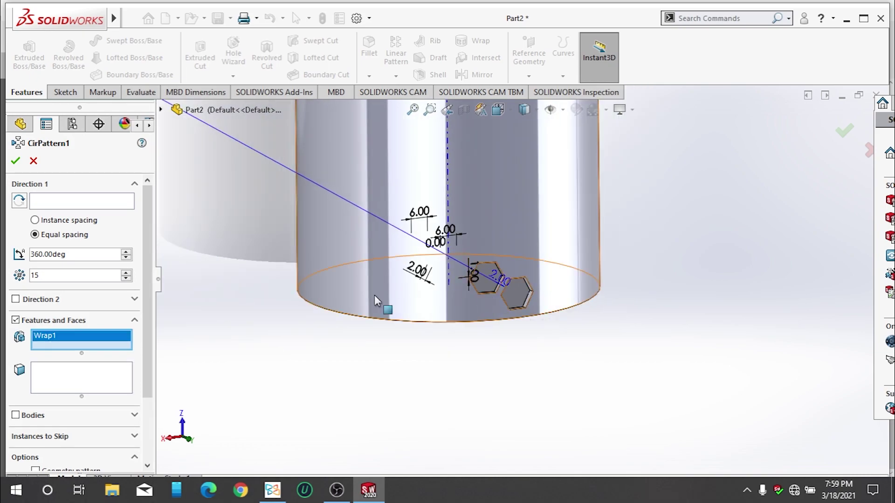
pyautogui.click(48, 205)
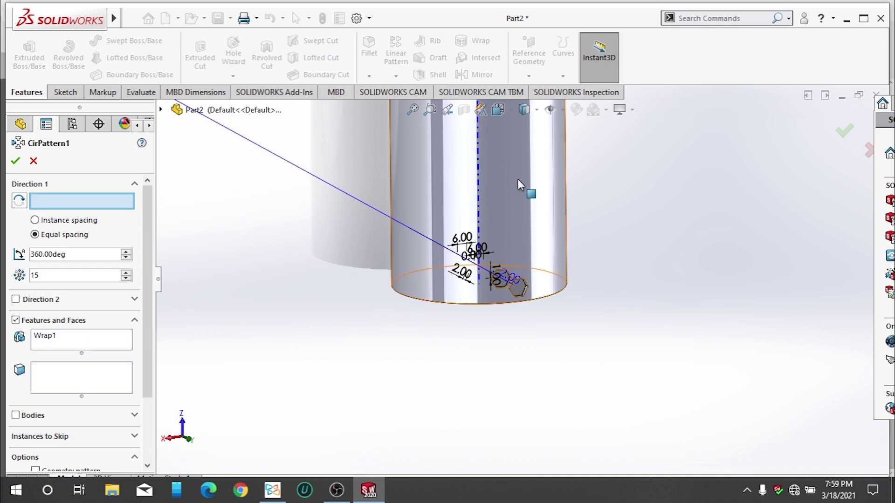
pyautogui.click(482, 204)
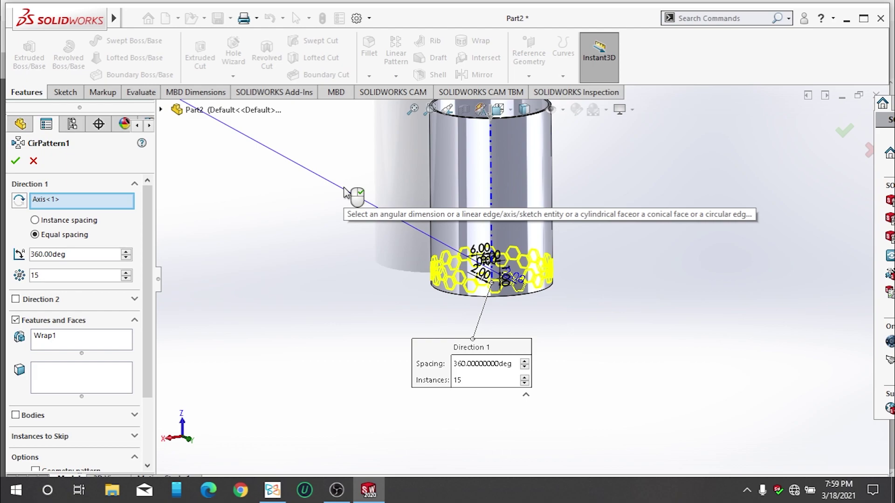
pyautogui.click(15, 161)
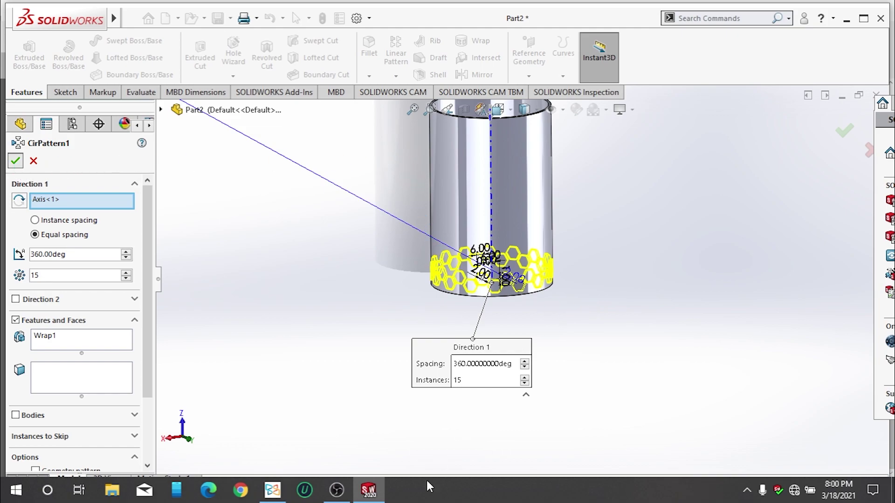
pyautogui.moveTo(479, 228)
pyautogui.mouseDown(button='middle')
pyautogui.moveTo(502, 201)
pyautogui.moveTo(550, 192)
pyautogui.moveTo(521, 194)
pyautogui.moveTo(532, 242)
pyautogui.moveTo(507, 255)
pyautogui.mouseUp(button='middle')
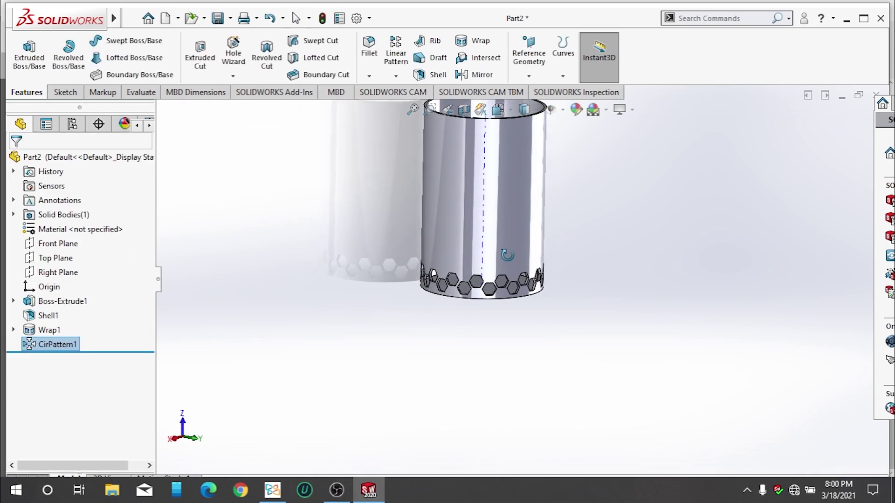
# Linear-pattern CirPattern1 along Axis<1>: 12 instances at 11.80mm spacing
pyautogui.click(396, 76)
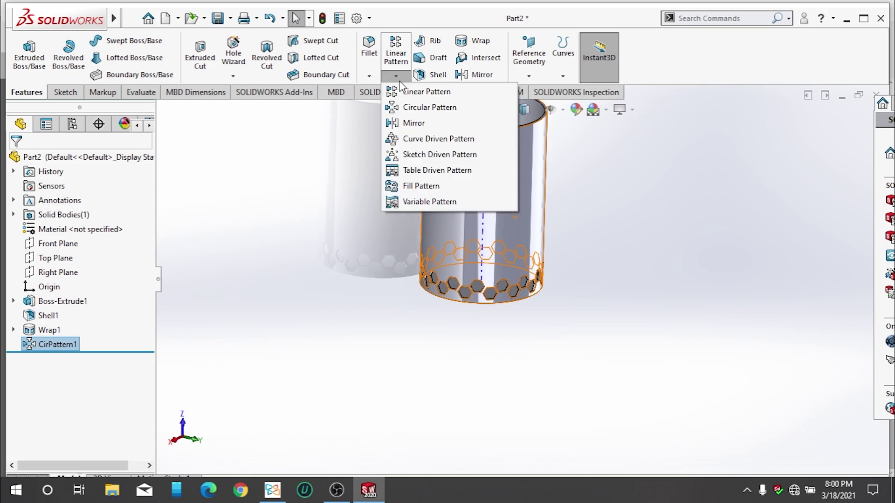
pyautogui.click(428, 92)
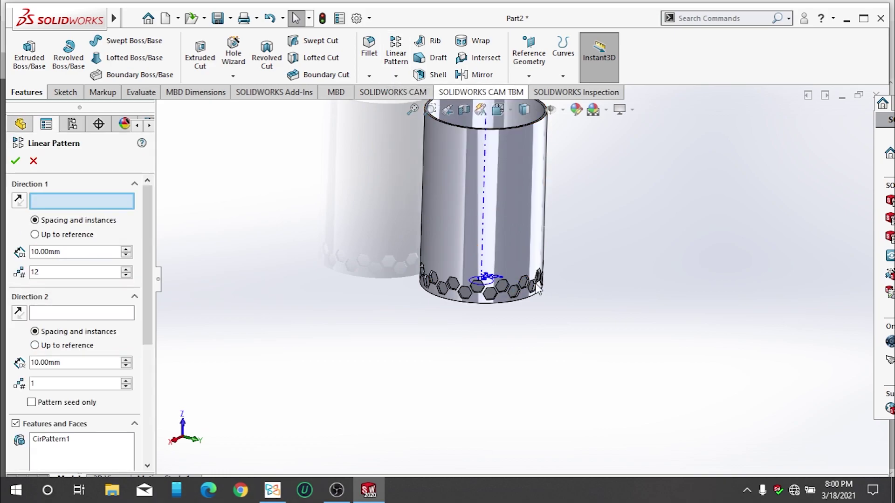
pyautogui.scroll(-3, 538, 289)
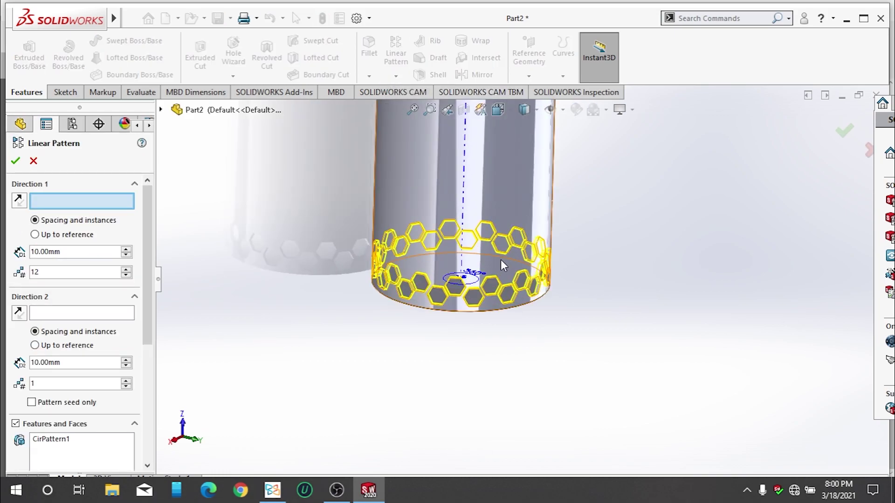
pyautogui.click(465, 193)
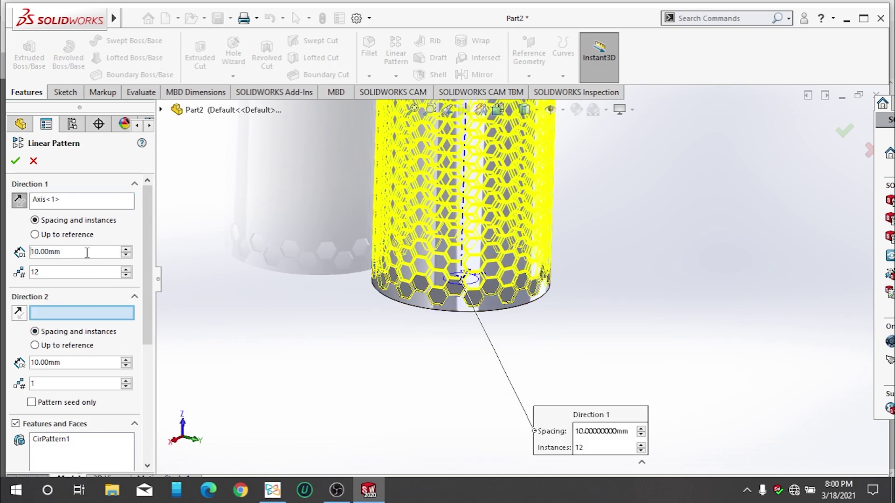
pyautogui.scroll(1, 461, 271)
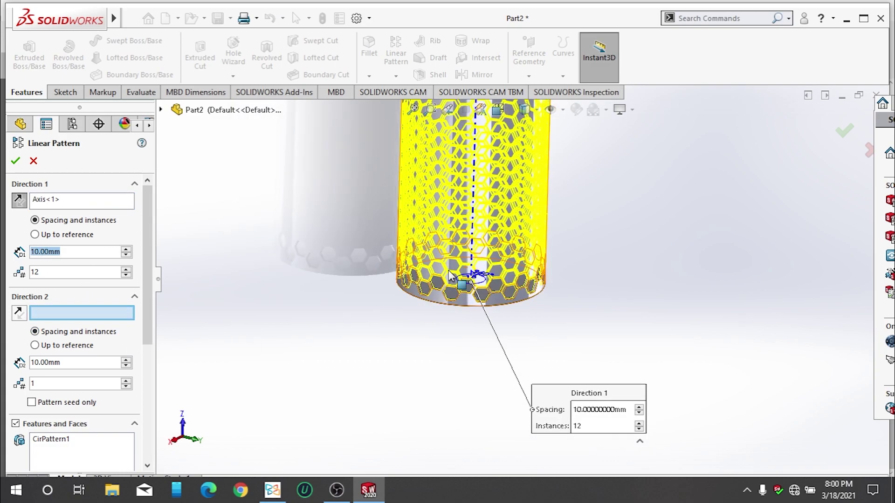
pyautogui.write('11.8')
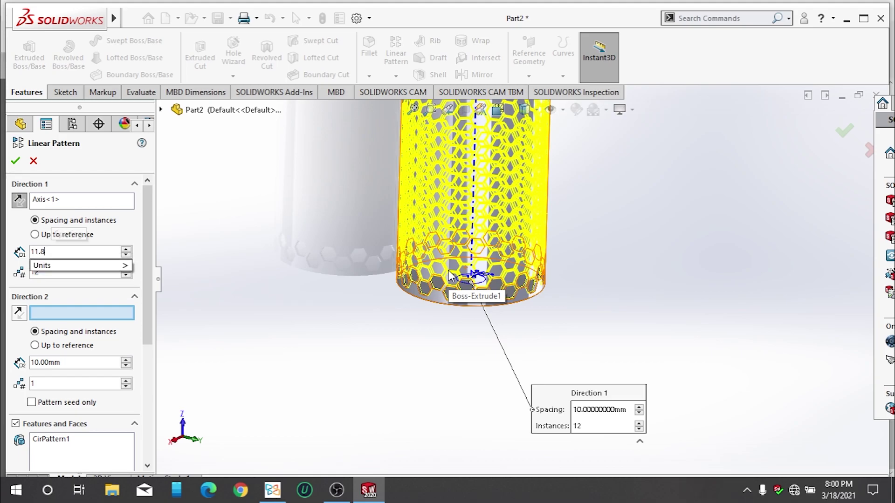
pyautogui.press('Return')
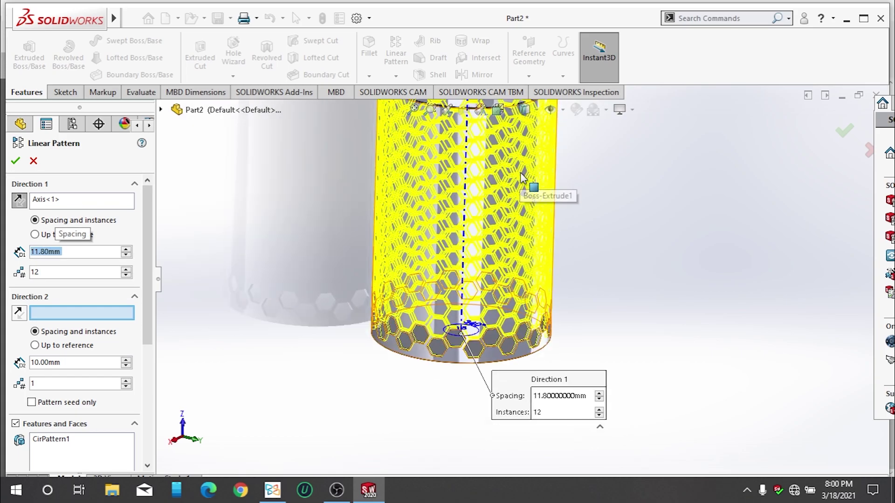
pyautogui.moveTo(524, 190); pyautogui.dragTo(526, 180, button='middle')
pyautogui.scroll(-3, 518, 229)
pyautogui.moveTo(517, 229); pyautogui.dragTo(524, 200, button='middle')
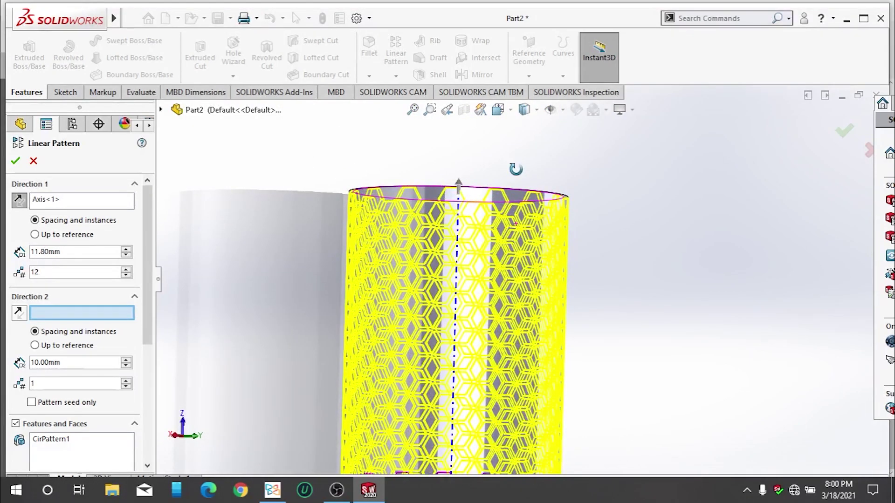
pyautogui.click(14, 162)
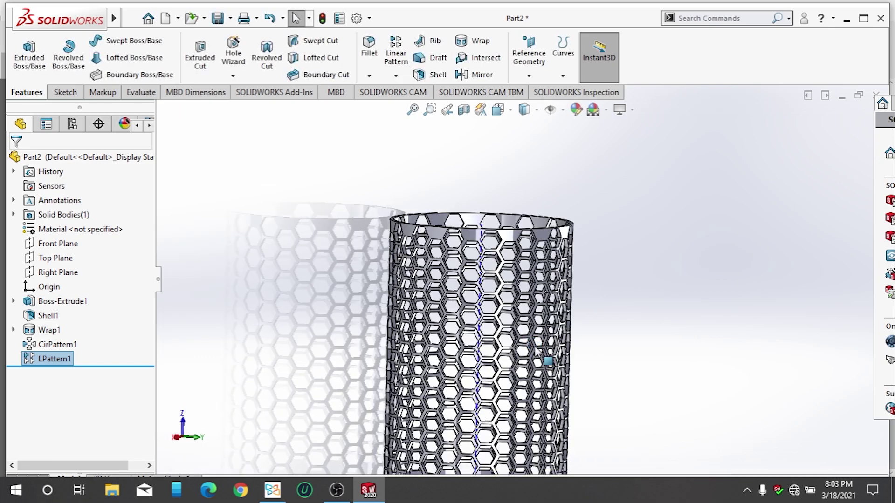
# Set the view Normal To the Top Plane and zoom into the lattice cylinder's lower-right corner
pyautogui.scroll(-3, 520, 348)
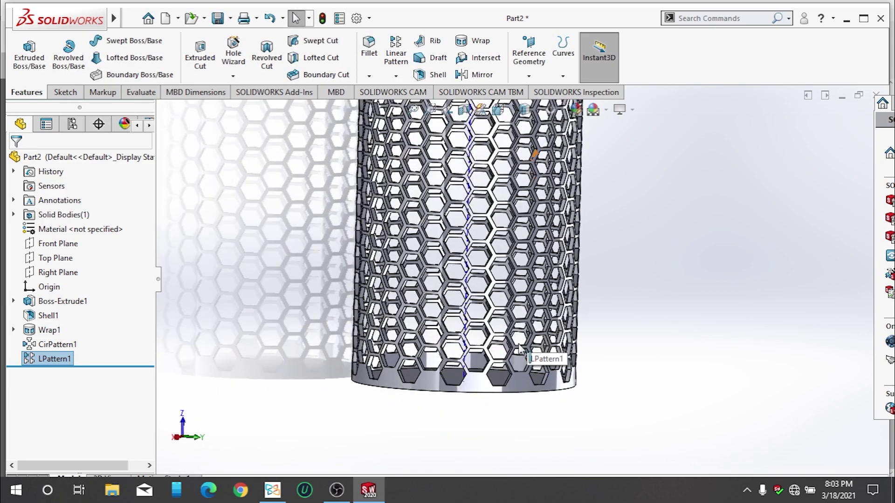
pyautogui.scroll(1, 525, 303)
pyautogui.scroll(2, 527, 261)
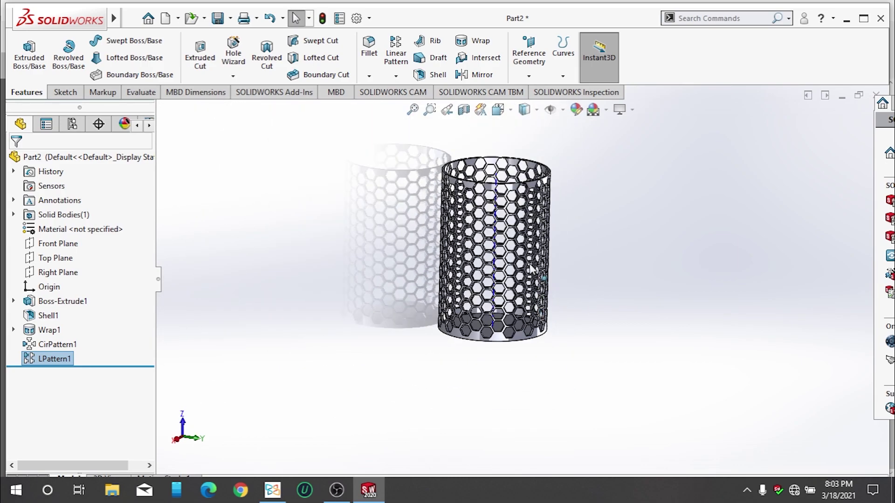
pyautogui.scroll(-2, 529, 212)
pyautogui.scroll(-1, 529, 211)
pyautogui.scroll(1, 513, 201)
pyautogui.scroll(-2, 485, 182)
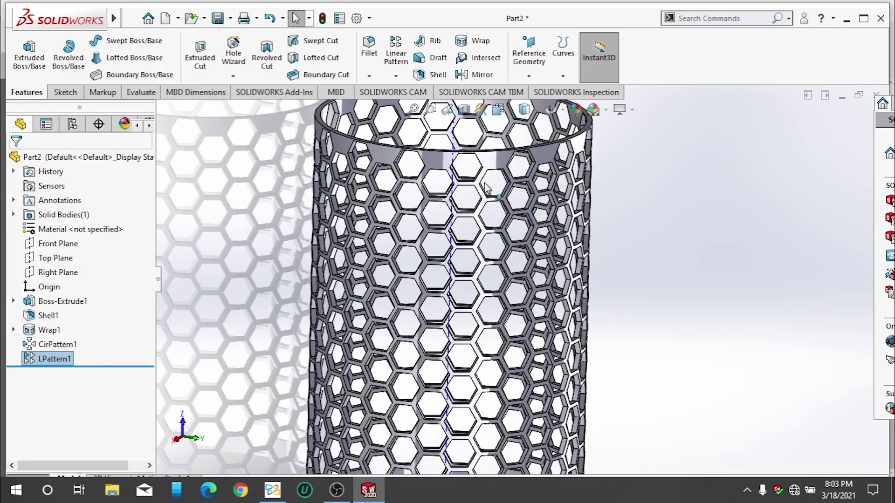
pyautogui.scroll(-3, 409, 157)
pyautogui.click(408, 174)
pyautogui.scroll(3, 473, 177)
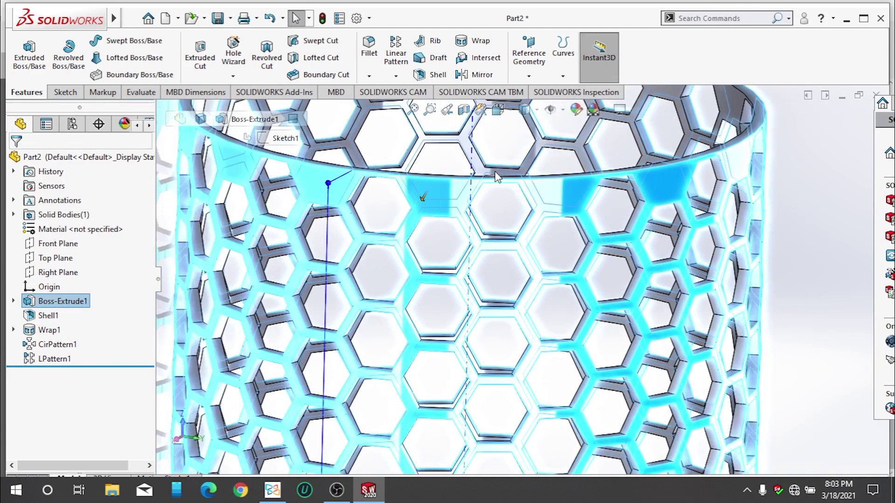
pyautogui.click(55, 258)
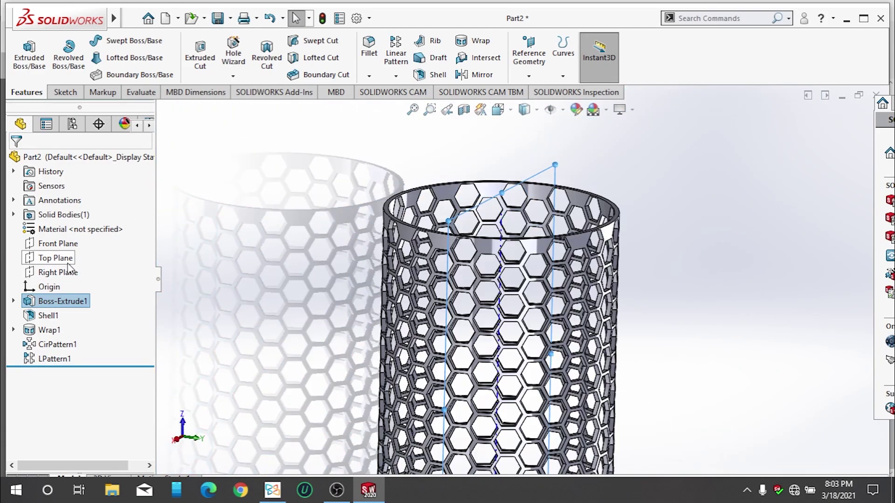
pyautogui.click(140, 244)
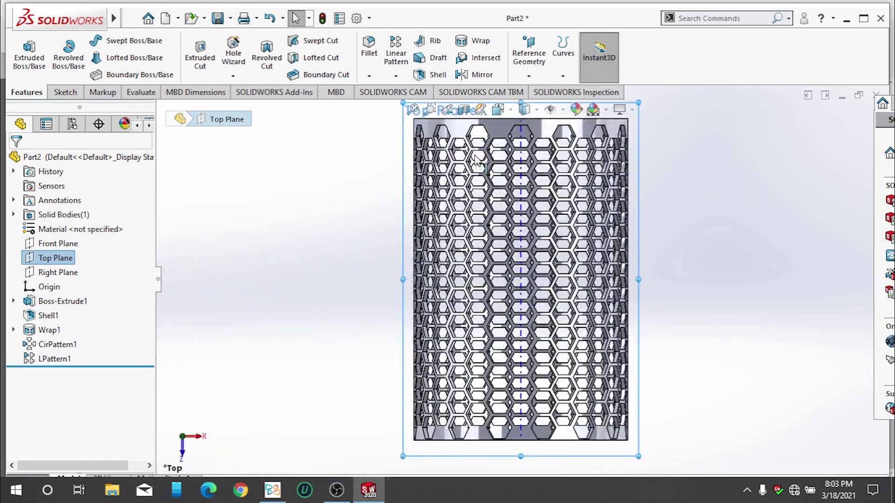
pyautogui.scroll(-2, 638, 422)
pyautogui.scroll(-2, 625, 436)
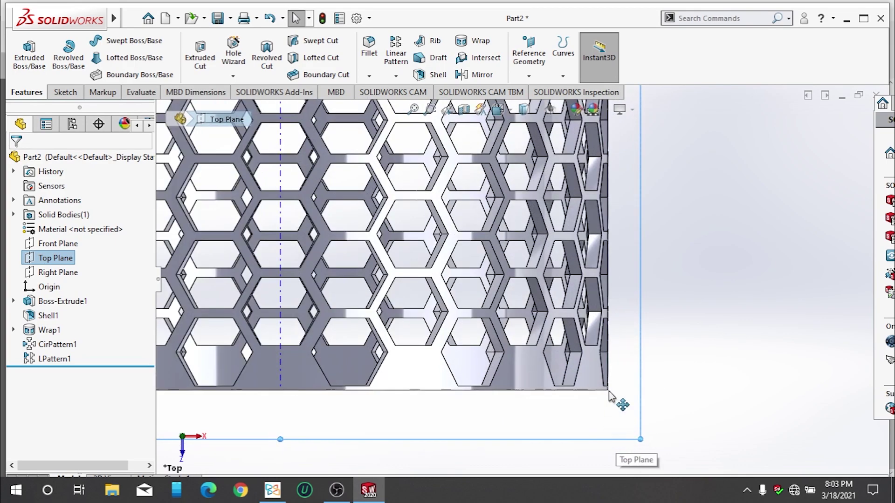
# Start a Line sketch on the Top Plane, consult the pencil-holder drawing in Xodo, and return
pyautogui.click(65, 92)
pyautogui.click(100, 42)
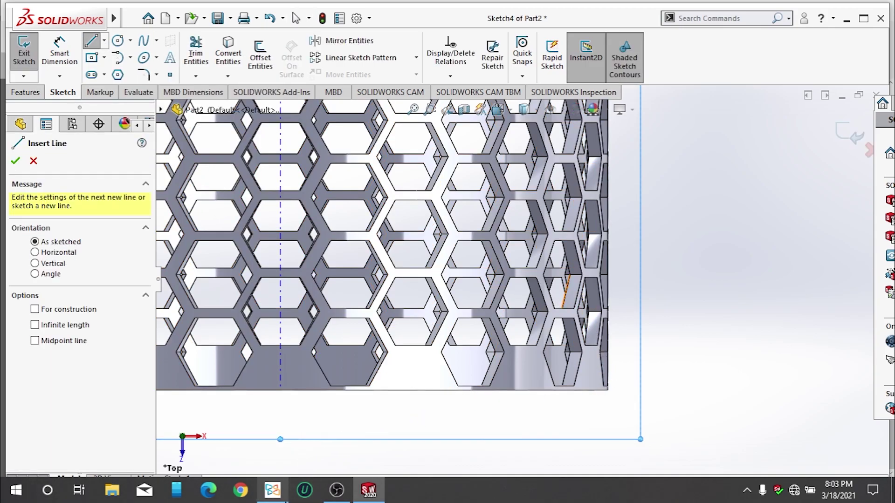
pyautogui.click(272, 489)
pyautogui.scroll(1, 408, 201)
pyautogui.scroll(2, 408, 201)
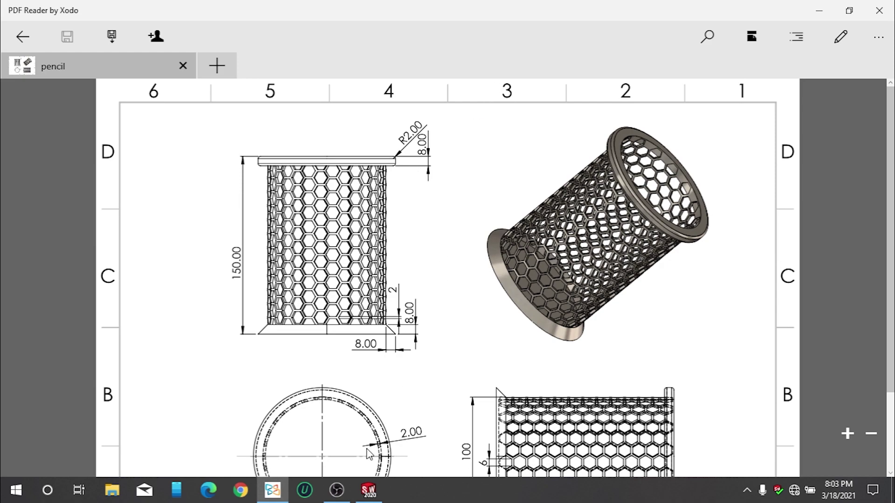
pyautogui.click(368, 490)
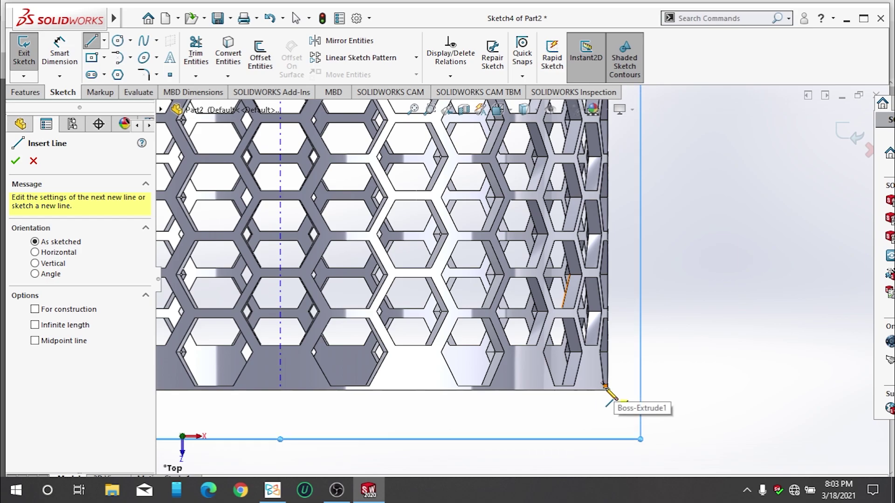
# Draw the bottom line from the part's corner and dimension it to 8.00
pyautogui.scroll(-5, 606, 391)
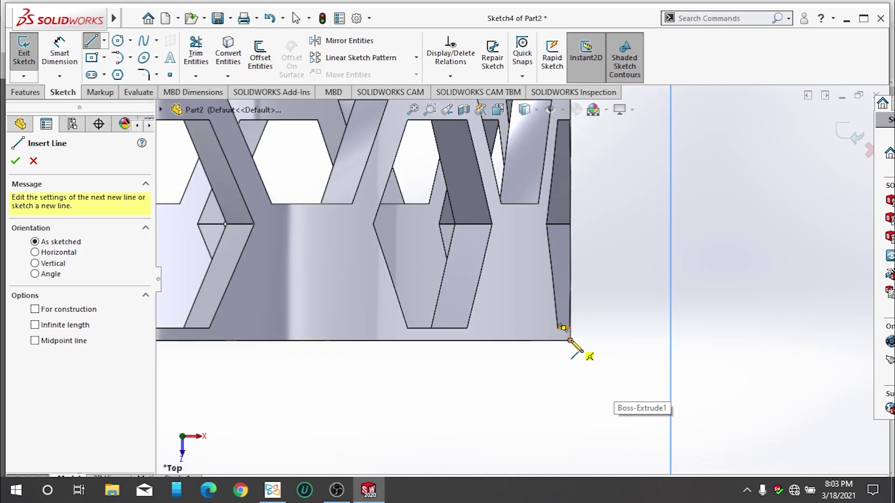
pyautogui.click(571, 340)
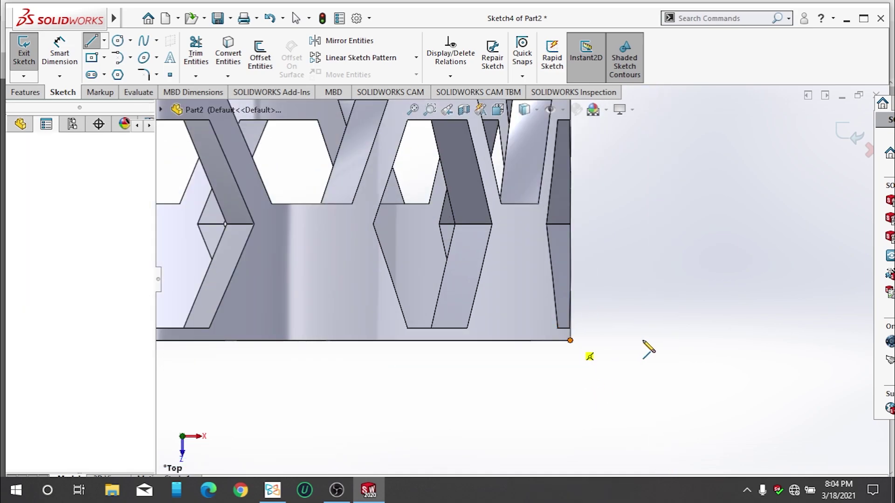
pyautogui.click(674, 340)
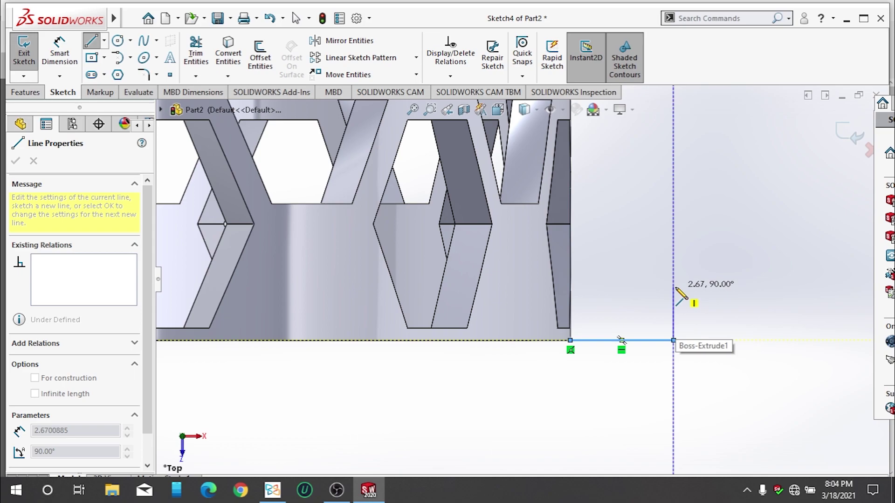
pyautogui.press('Escape')
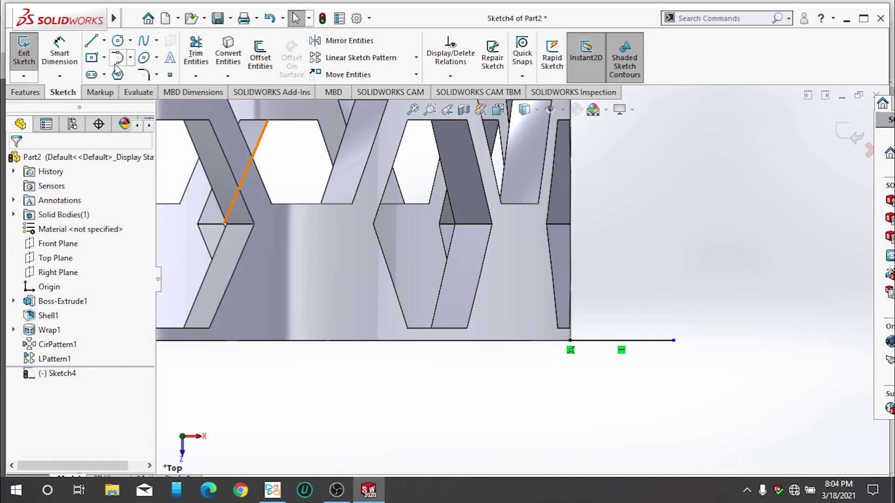
pyautogui.click(60, 51)
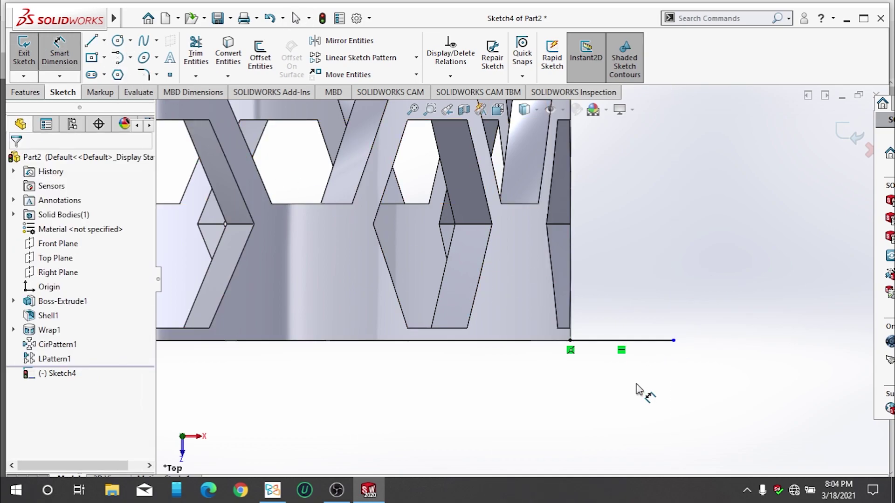
pyautogui.click(640, 347)
pyautogui.click(626, 413)
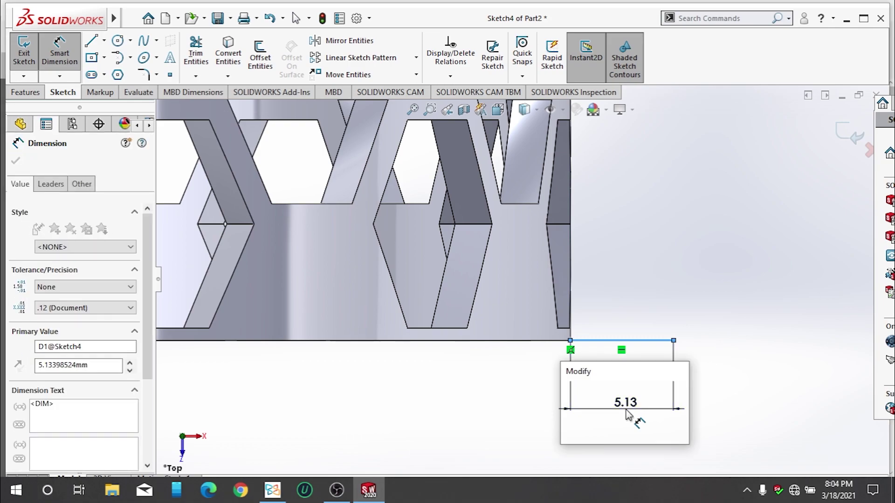
pyautogui.write('8')
pyautogui.press('Return')
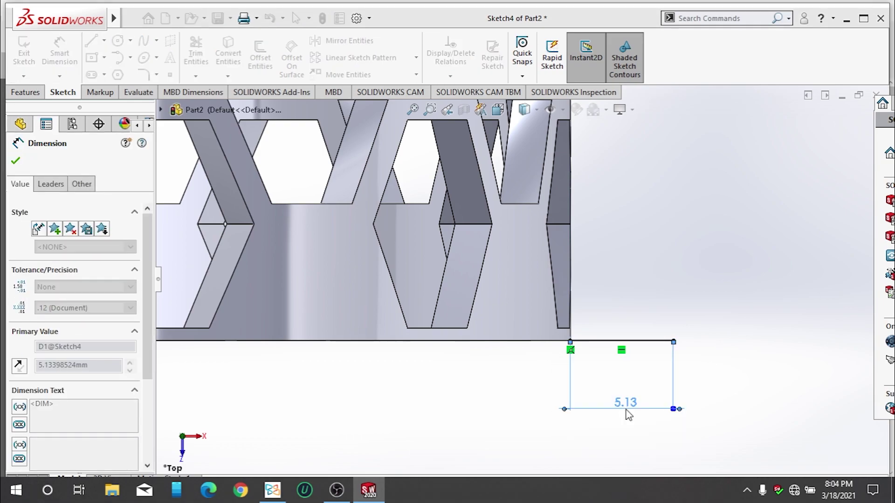
pyautogui.click(16, 161)
# Add a vertical line at the bottom line's right end and set its length to 8
pyautogui.click(91, 41)
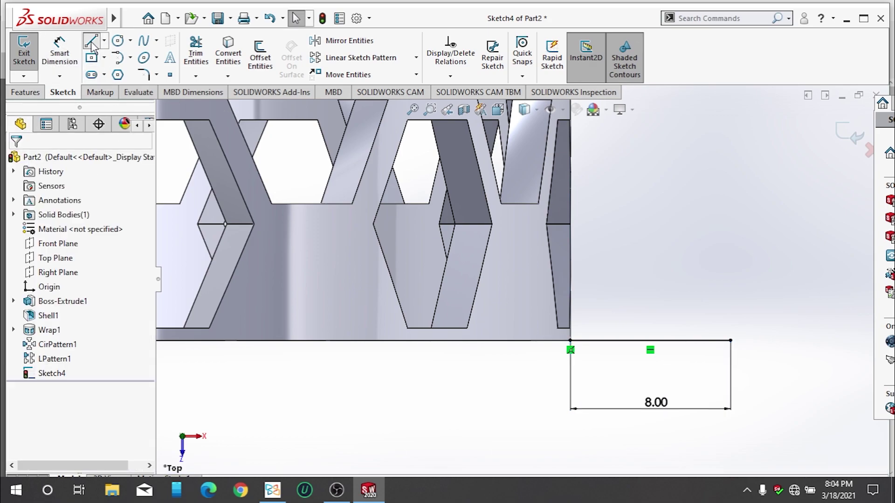
pyautogui.click(731, 341)
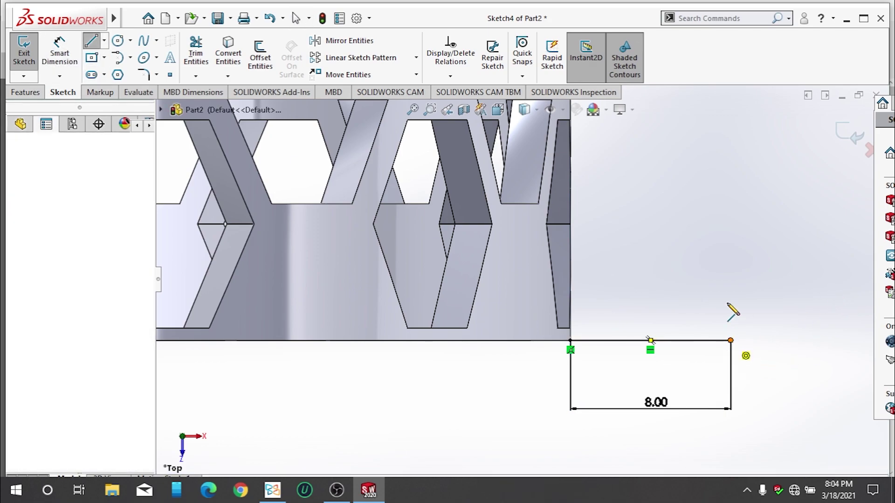
pyautogui.click(731, 256)
pyautogui.press('Escape')
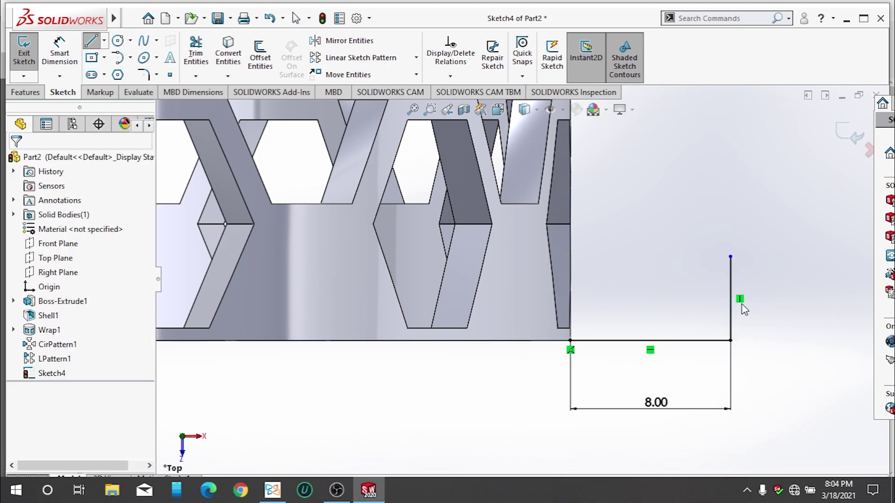
pyautogui.click(731, 303)
pyautogui.write('8')
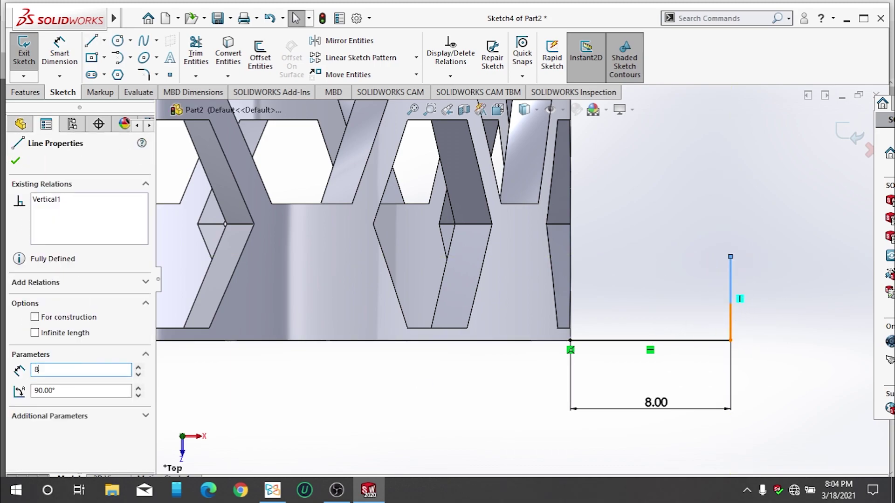
pyautogui.press('Return')
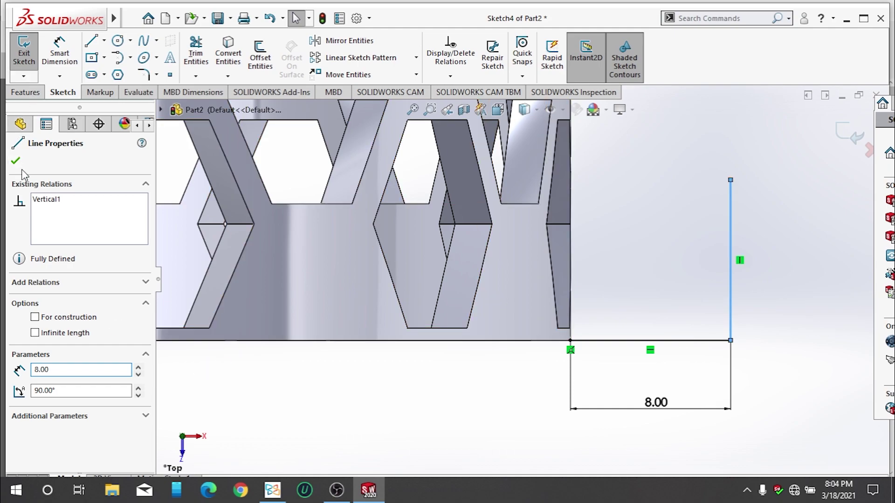
pyautogui.click(16, 161)
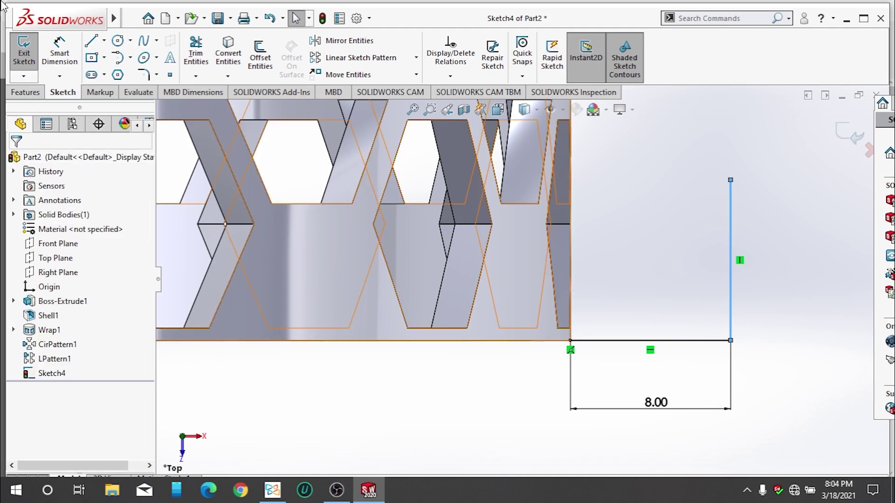
# Draw the top and left edges back to the base corner, setting the top edge to 8
pyautogui.click(91, 41)
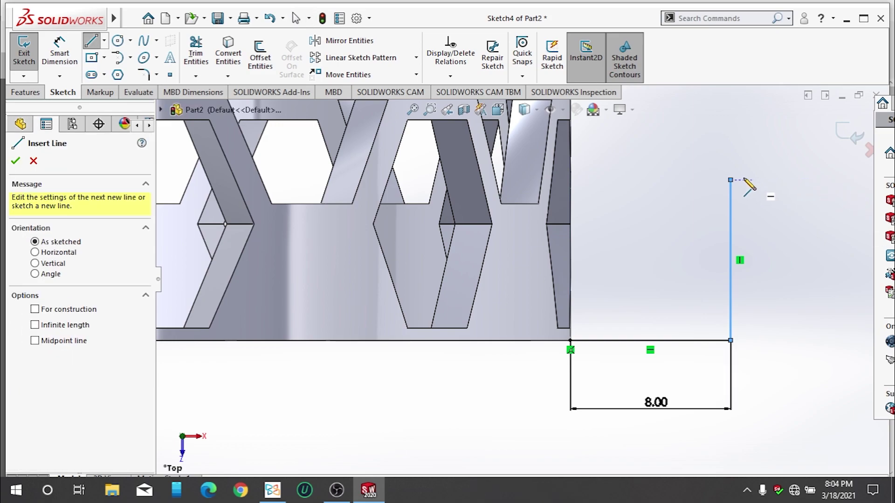
pyautogui.moveTo(730, 180)
pyautogui.mouseDown()
pyautogui.moveTo(624, 180)
pyautogui.moveTo(572, 341)
pyautogui.mouseUp()
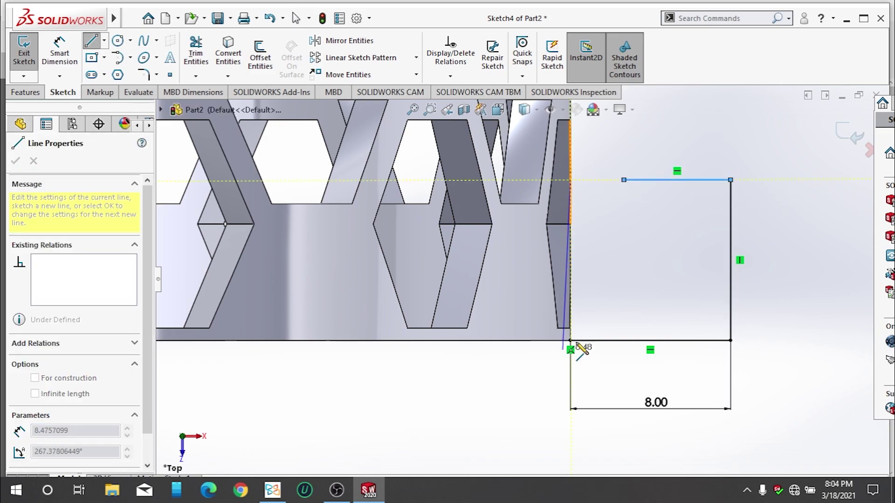
pyautogui.click(570, 341)
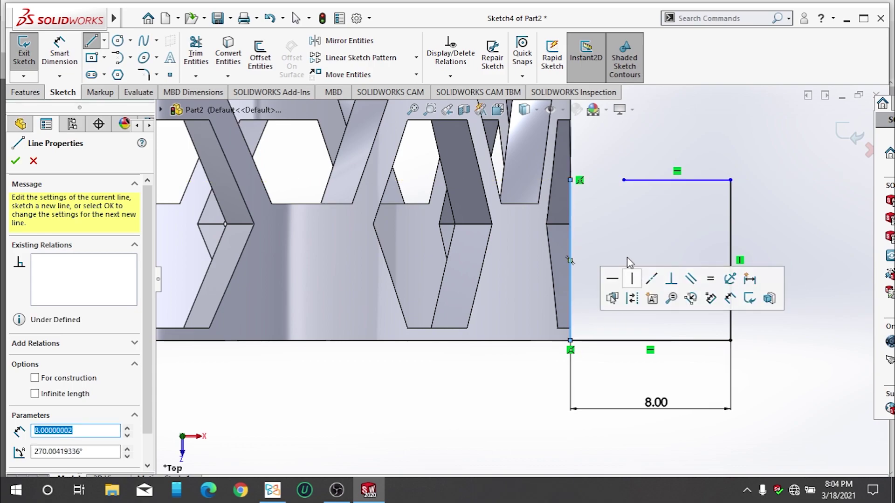
pyautogui.press('Escape')
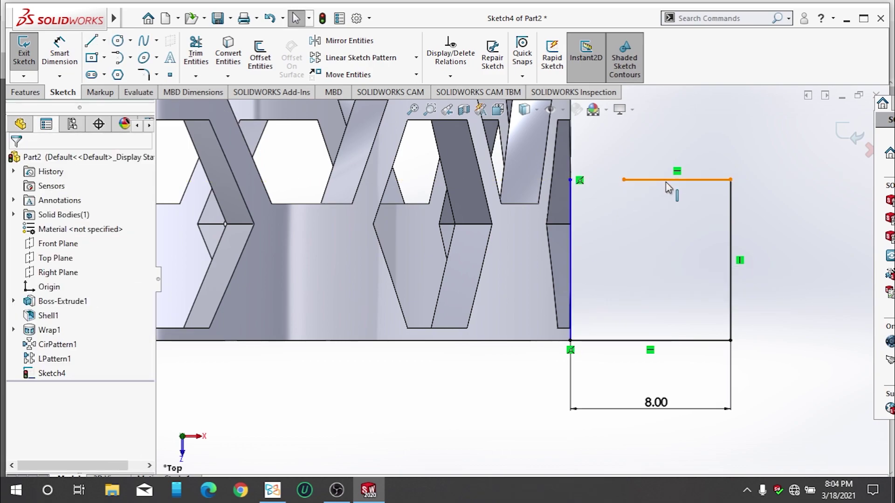
pyautogui.click(666, 180)
pyautogui.write('8')
pyautogui.press('Return')
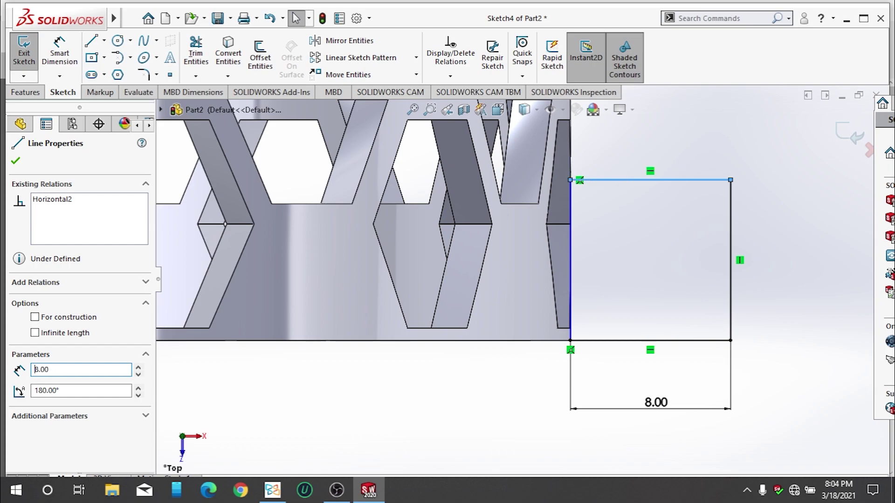
pyautogui.click(844, 237)
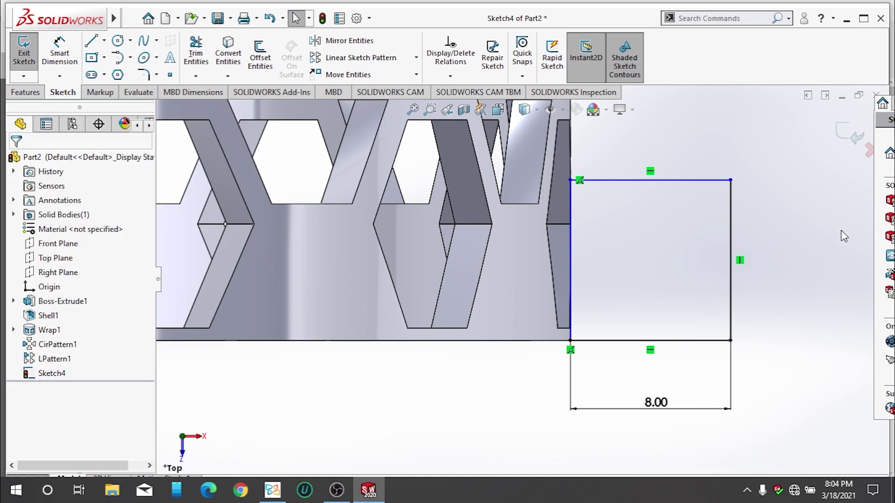
# Replace the top and left edges with new lines closing the 8 mm square at the lattice wall
pyautogui.click(650, 180)
pyautogui.press('Delete')
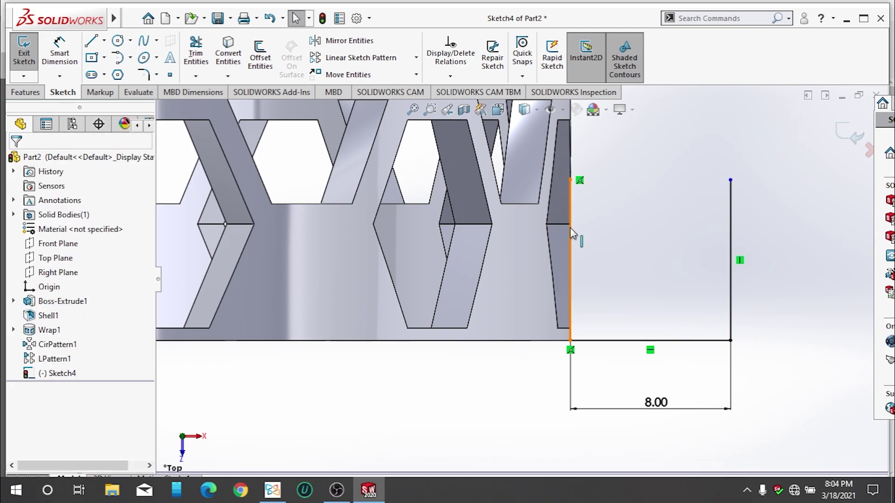
pyautogui.press('Delete')
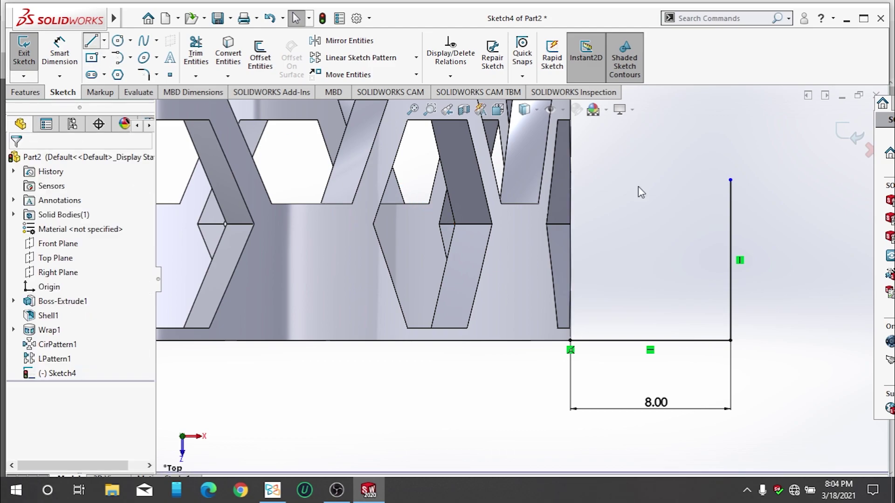
pyautogui.click(730, 180)
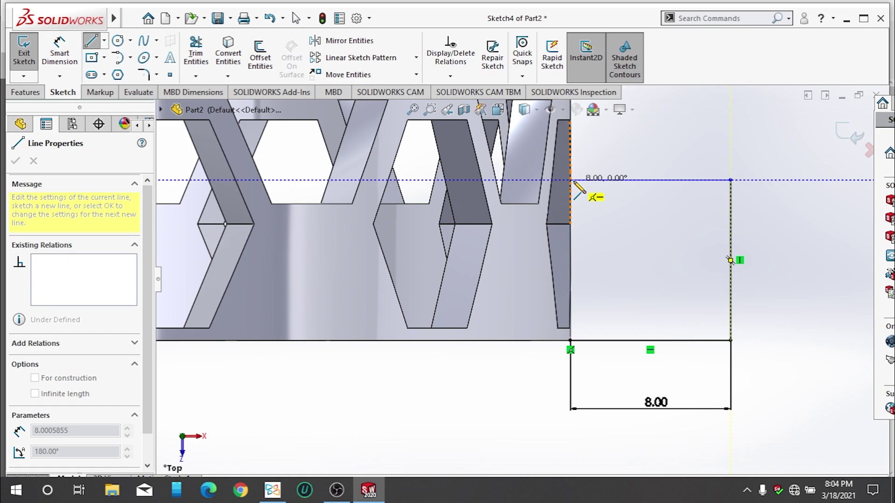
pyautogui.click(570, 180)
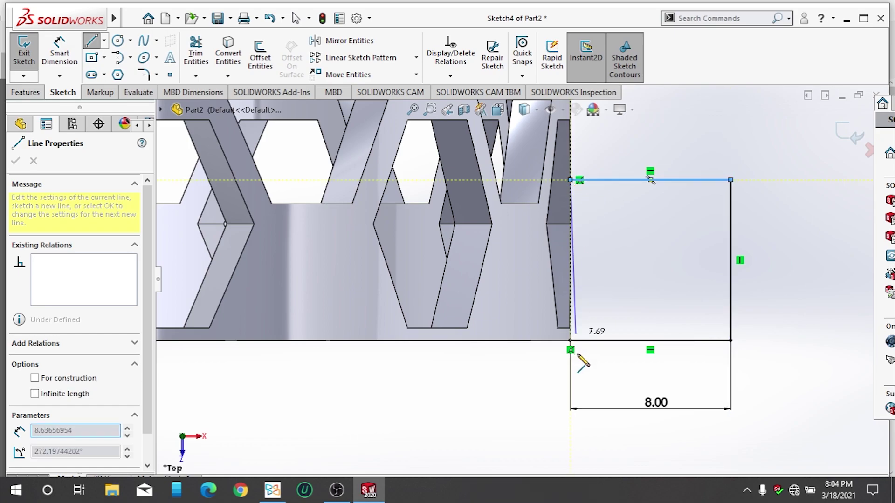
pyautogui.click(571, 341)
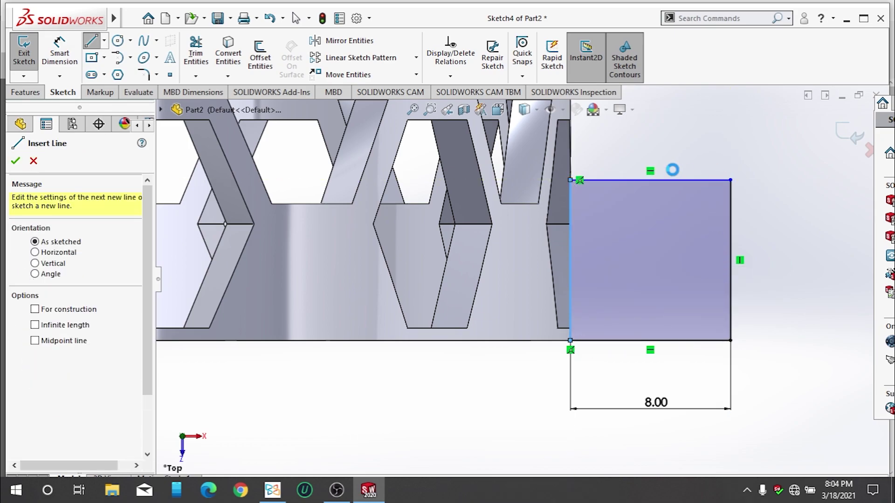
pyautogui.press('Escape')
pyautogui.scroll(2, 649, 405)
pyautogui.scroll(2, 609, 386)
pyautogui.moveTo(609, 386)
pyautogui.mouseDown(button='middle')
pyautogui.moveTo(639, 186)
pyautogui.moveTo(578, 377)
pyautogui.moveTo(560, 303)
pyautogui.moveTo(553, 336)
pyautogui.moveTo(569, 362)
pyautogui.moveTo(570, 343)
pyautogui.mouseUp(button='middle')
pyautogui.scroll(-2, 498, 308)
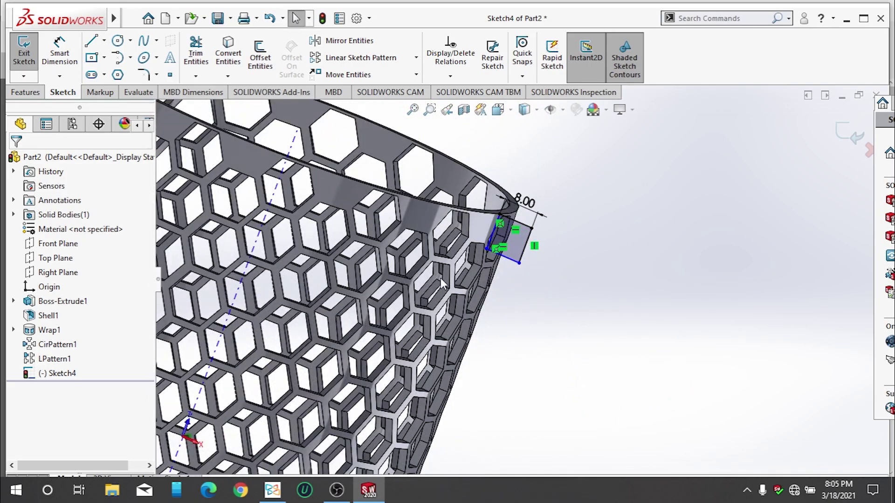
pyautogui.click(25, 93)
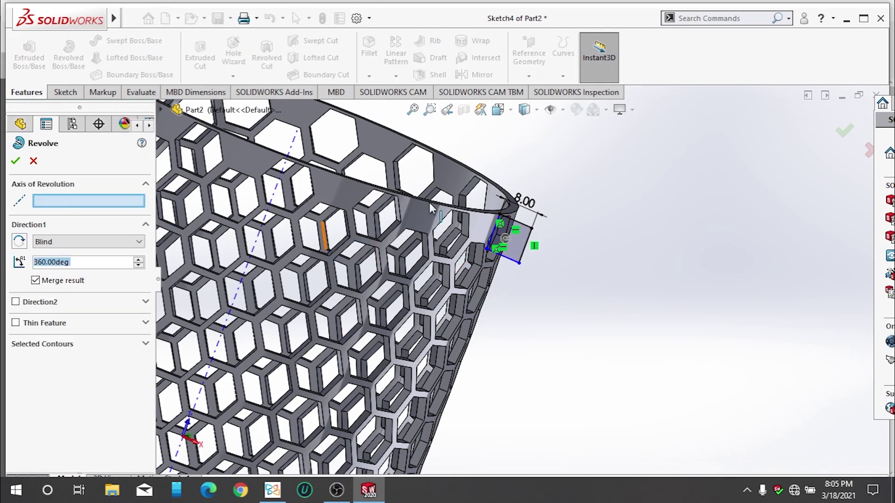
pyautogui.click(297, 140)
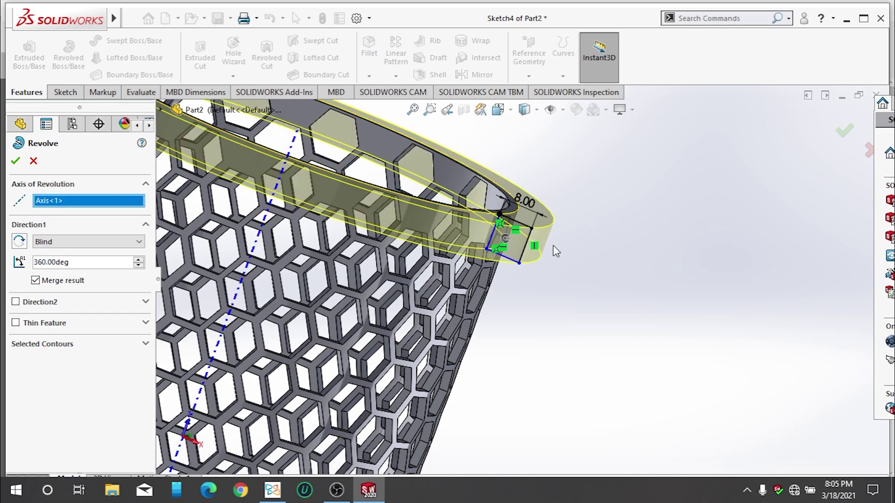
pyautogui.scroll(5, 556, 252)
pyautogui.moveTo(523, 243)
pyautogui.mouseDown(button='middle')
pyautogui.moveTo(381, 245)
pyautogui.moveTo(448, 208)
pyautogui.mouseUp(button='middle')
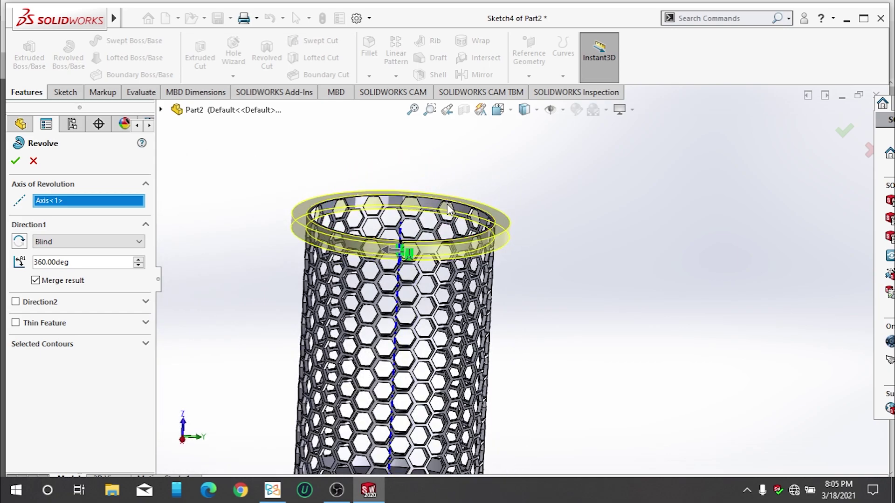
pyautogui.press('Escape')
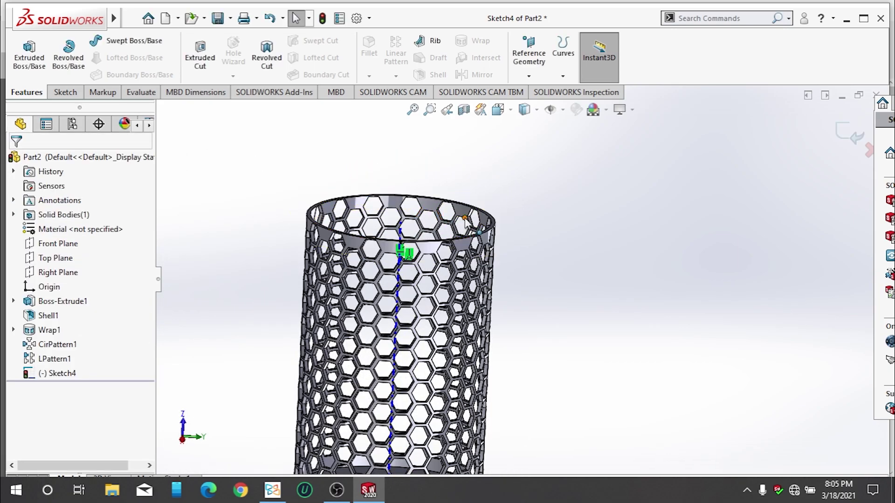
# Tilt the view to the rim sketch and try a Sketch Fillet at the square's top corner
pyautogui.scroll(-3, 515, 245)
pyautogui.scroll(-2, 516, 246)
pyautogui.scroll(3, 516, 245)
pyautogui.moveTo(544, 325)
pyautogui.mouseDown(button='middle')
pyautogui.moveTo(557, 338)
pyautogui.moveTo(621, 340)
pyautogui.mouseUp(button='middle')
pyautogui.scroll(-3, 578, 271)
pyautogui.scroll(-5, 578, 272)
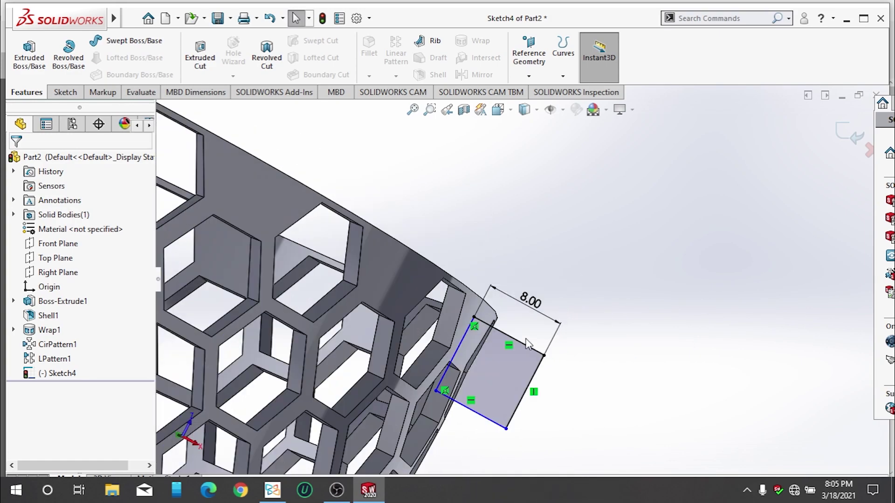
pyautogui.click(65, 92)
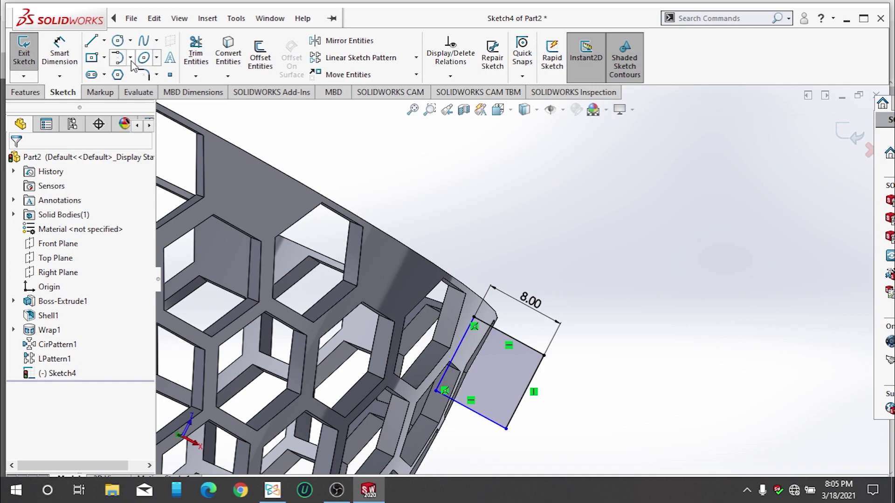
pyautogui.click(143, 74)
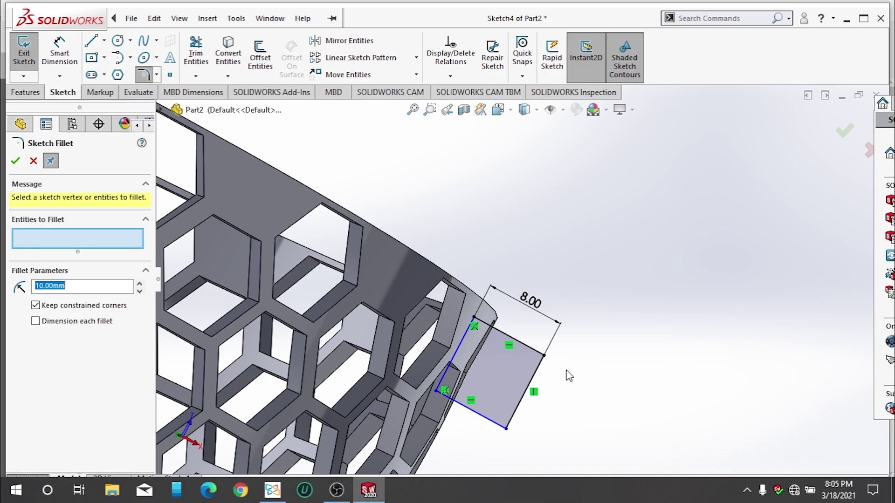
pyautogui.click(540, 355)
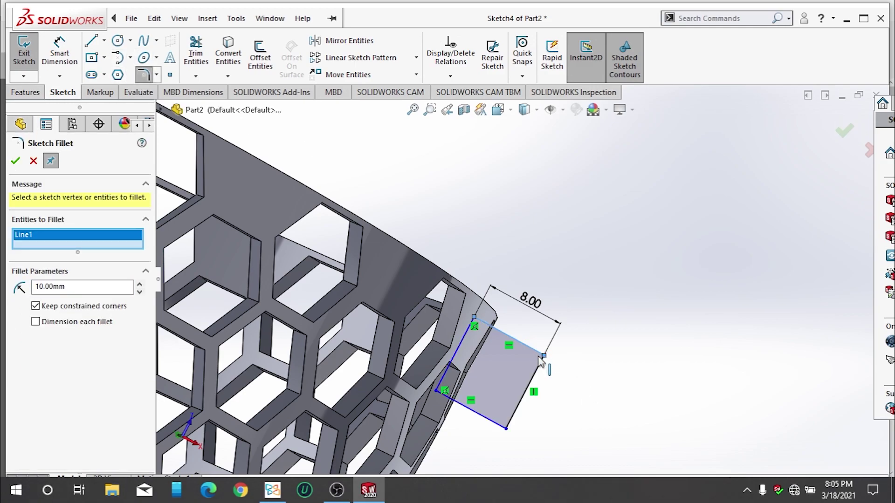
pyautogui.click(540, 363)
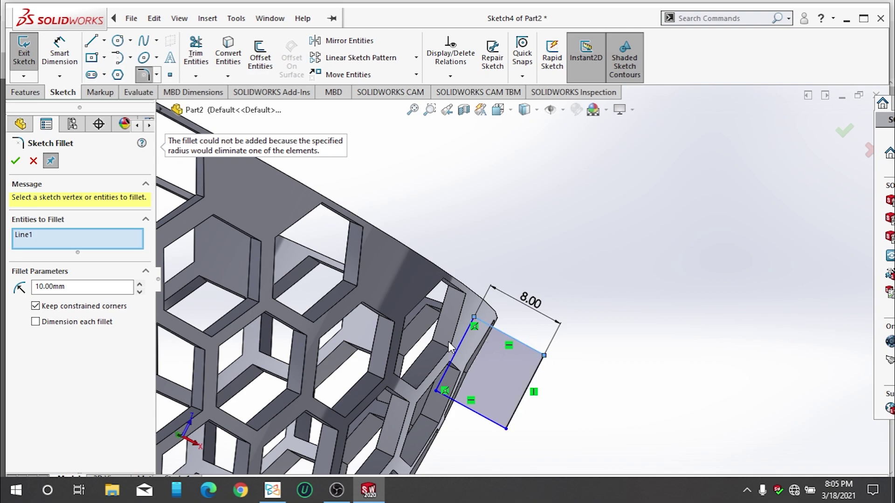
# Set the fillet radius to 2 mm and round the top-right and bottom-right corners
pyautogui.doubleClick(110, 292)
pyautogui.click(273, 490)
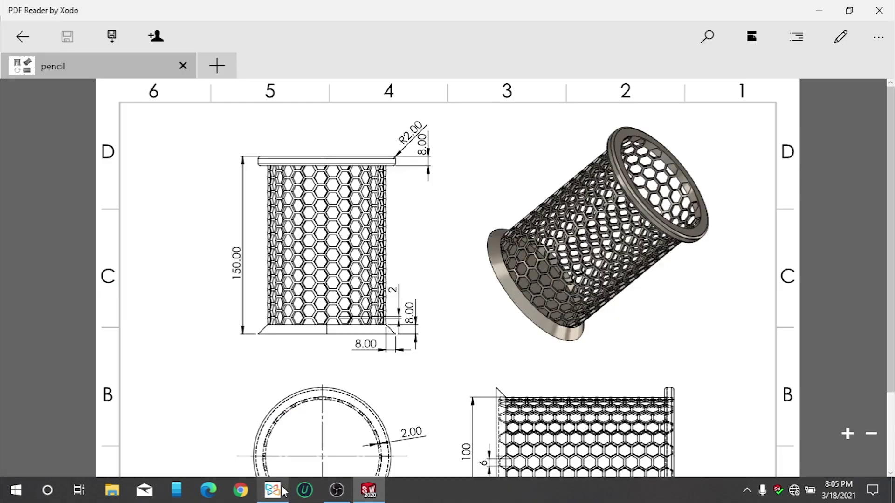
pyautogui.click(283, 491)
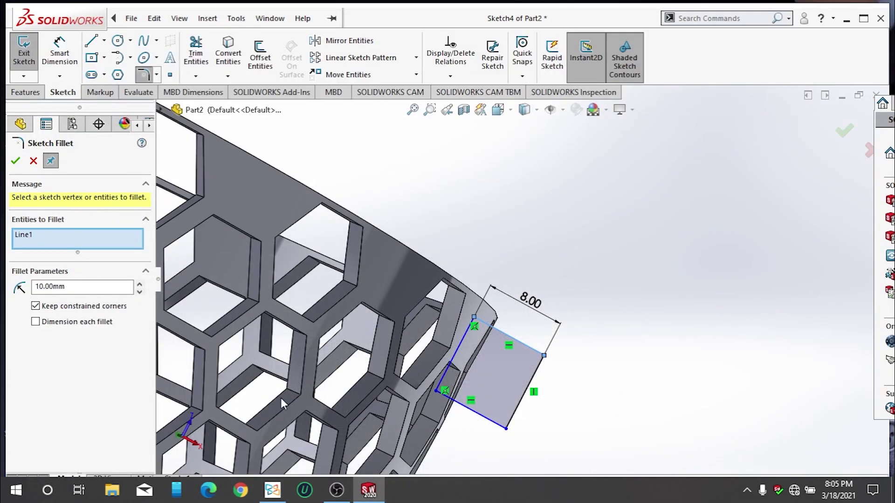
pyautogui.click(64, 286)
pyautogui.write('2')
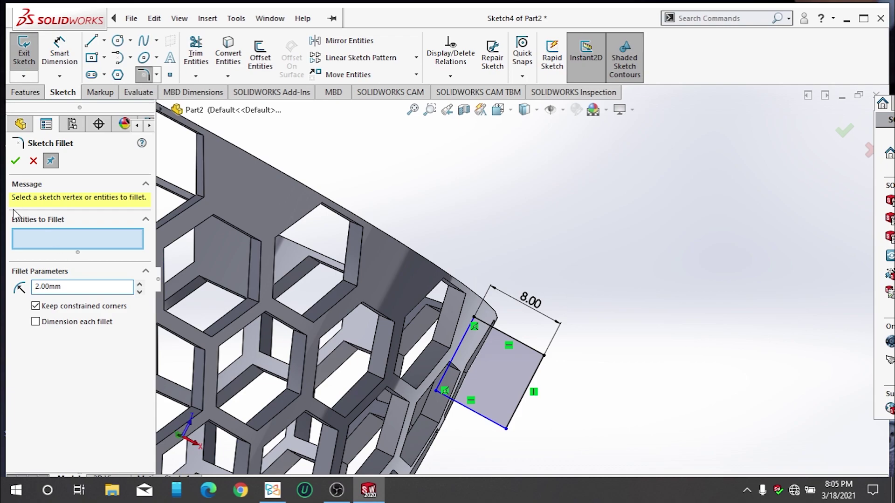
pyautogui.click(543, 356)
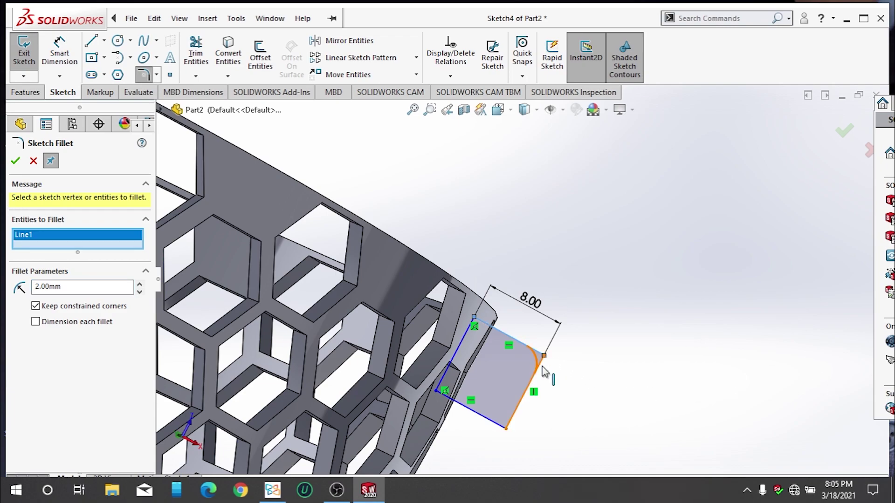
pyautogui.click(513, 419)
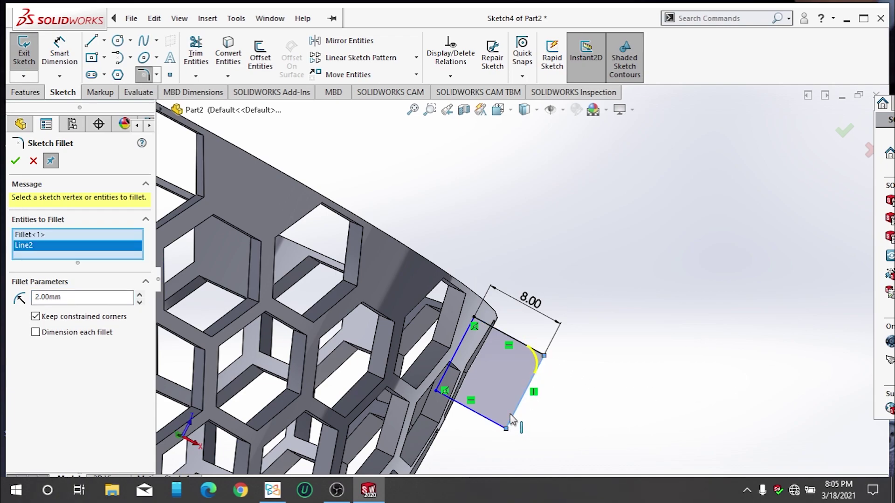
pyautogui.click(513, 420)
pyautogui.click(508, 419)
pyautogui.click(518, 415)
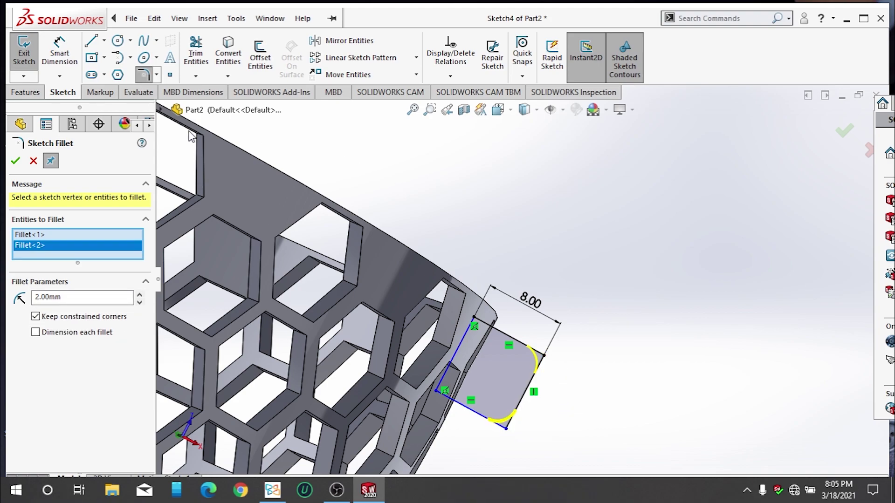
pyautogui.click(16, 161)
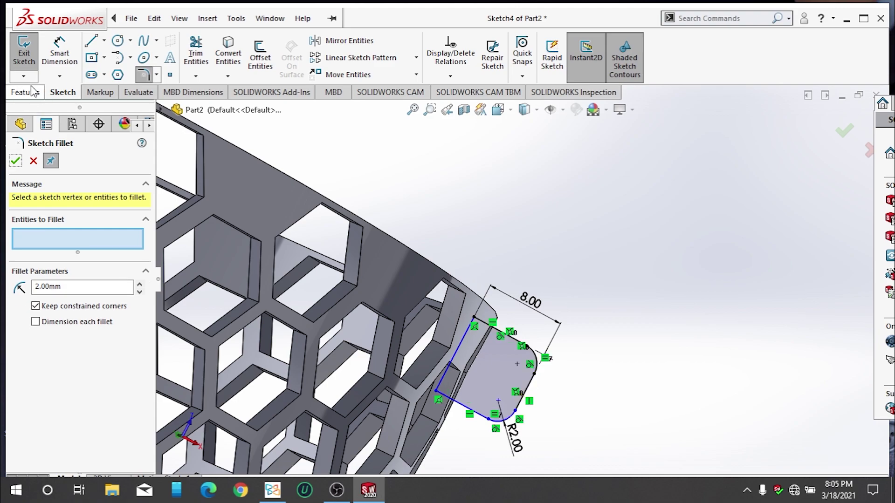
pyautogui.click(32, 90)
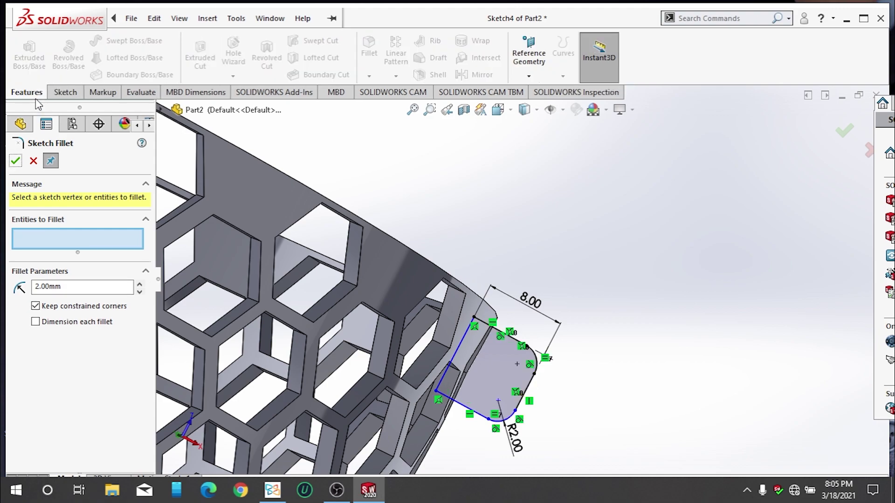
# Revolve the filleted rim profile 360° about Axis<1> to create Revolve1
pyautogui.click(16, 161)
pyautogui.click(81, 53)
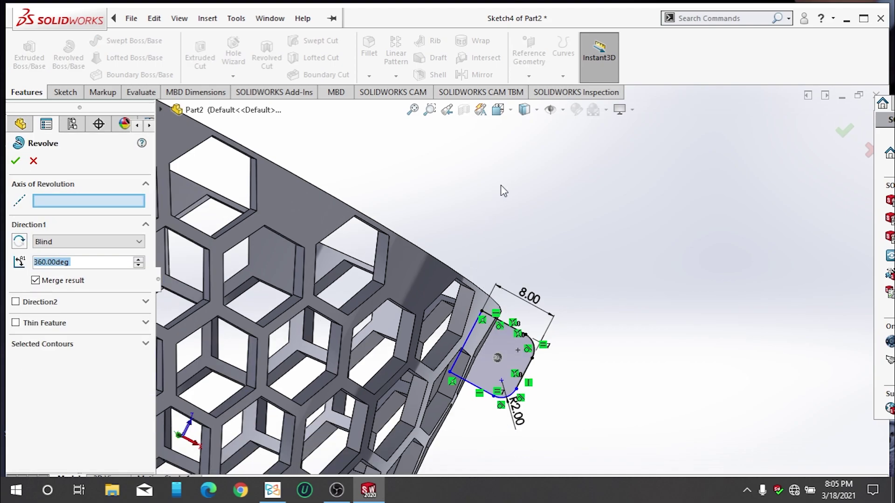
pyautogui.scroll(5, 501, 188)
pyautogui.moveTo(499, 190); pyautogui.dragTo(511, 156, button='middle')
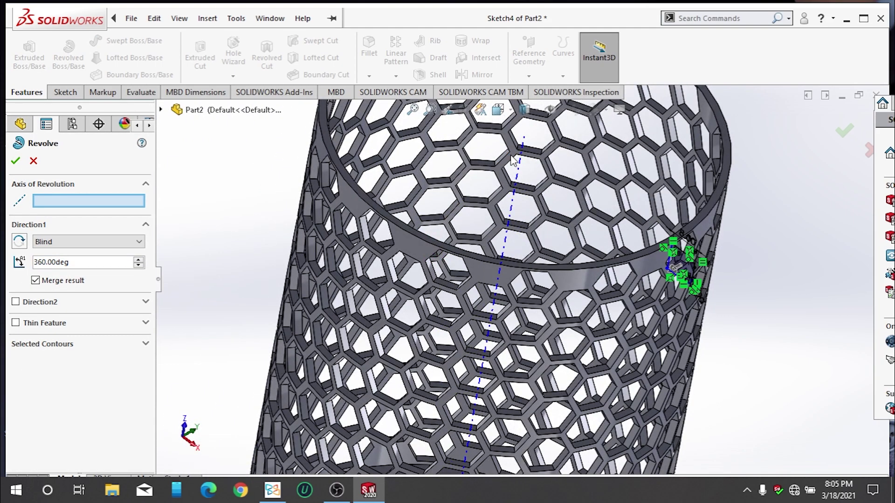
pyautogui.click(519, 172)
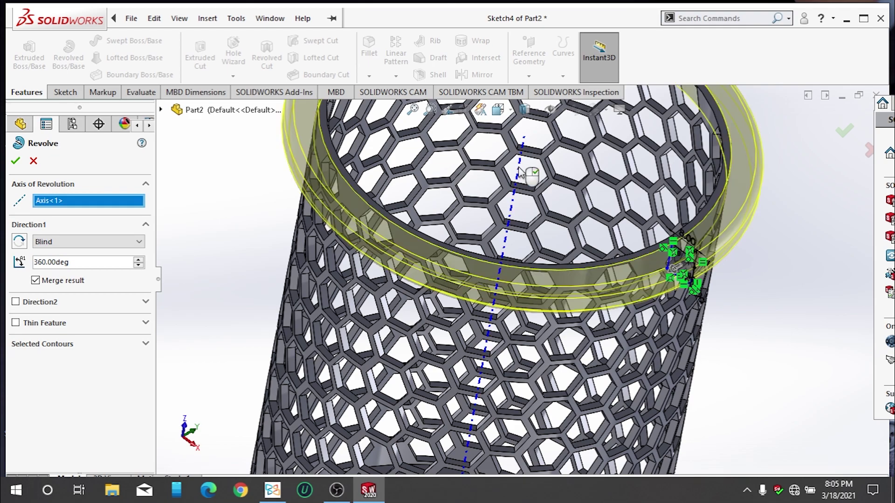
pyautogui.moveTo(557, 196); pyautogui.dragTo(552, 138, button='middle')
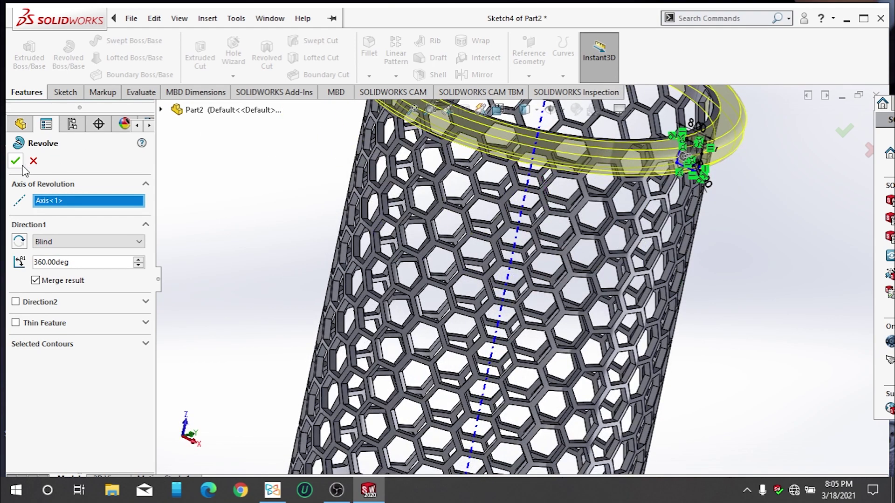
pyautogui.click(17, 161)
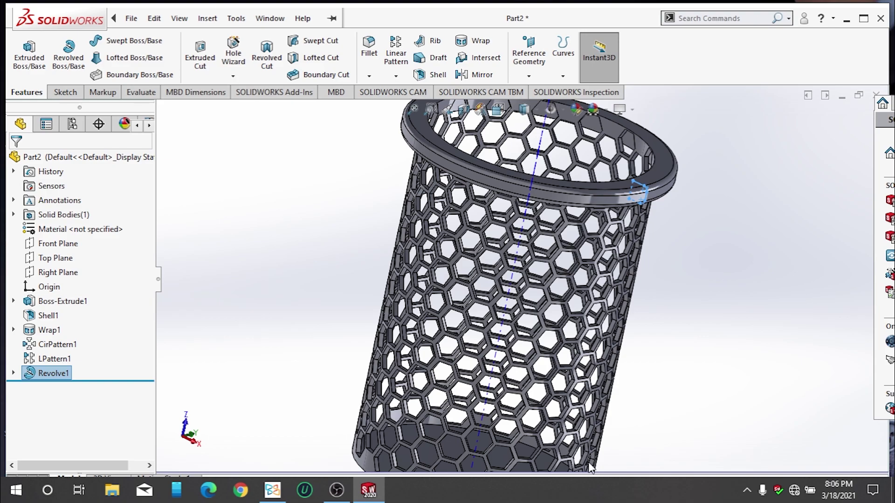
# Pause the OBS recording, then view the SOLIDWORKS model normal to the Top Plane
pyautogui.click(337, 490)
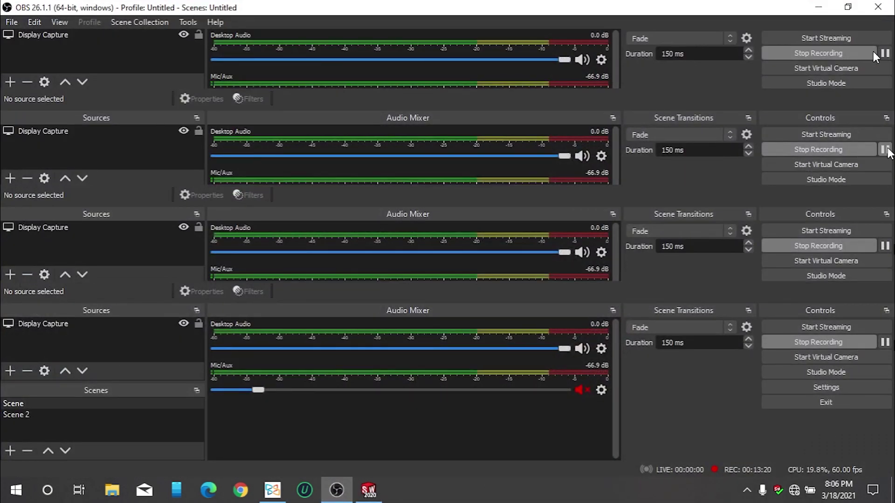
pyautogui.click(885, 55)
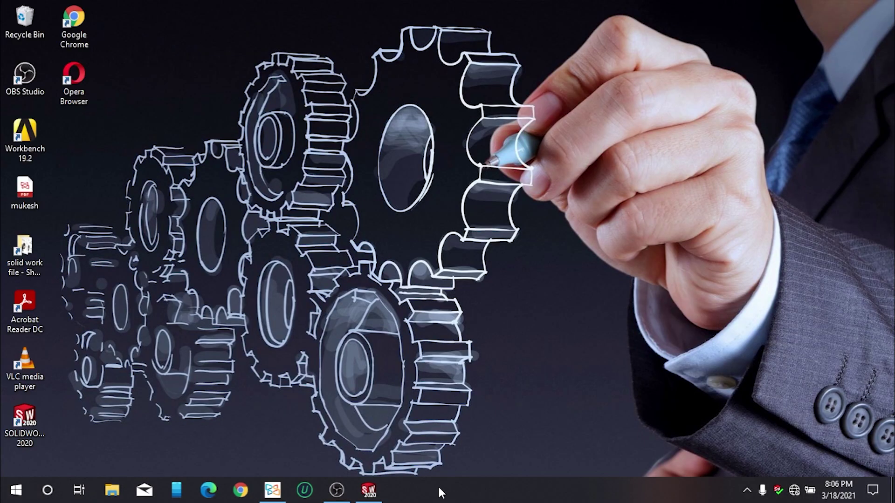
pyautogui.click(368, 490)
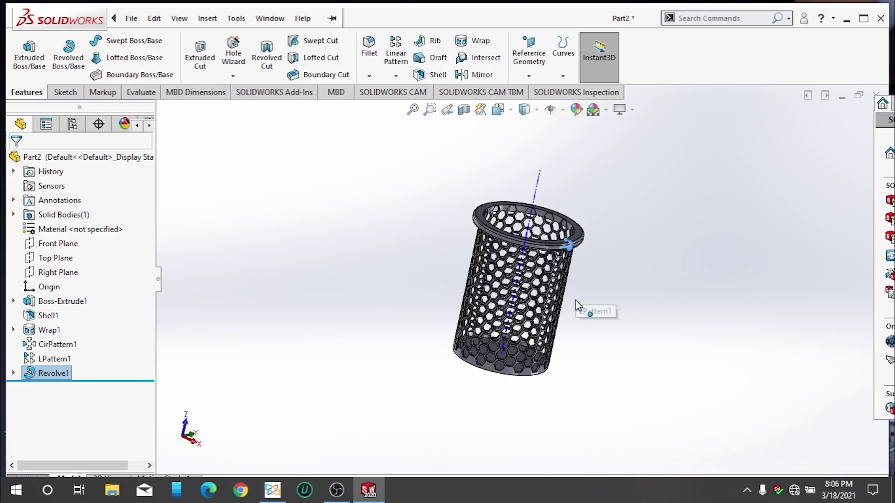
pyautogui.scroll(-2, 578, 307)
pyautogui.scroll(-3, 576, 310)
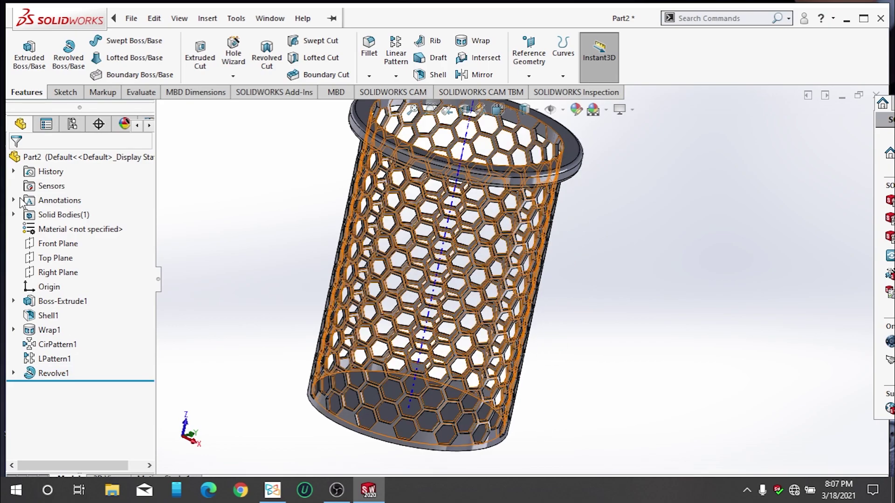
pyautogui.click(55, 258)
pyautogui.click(117, 242)
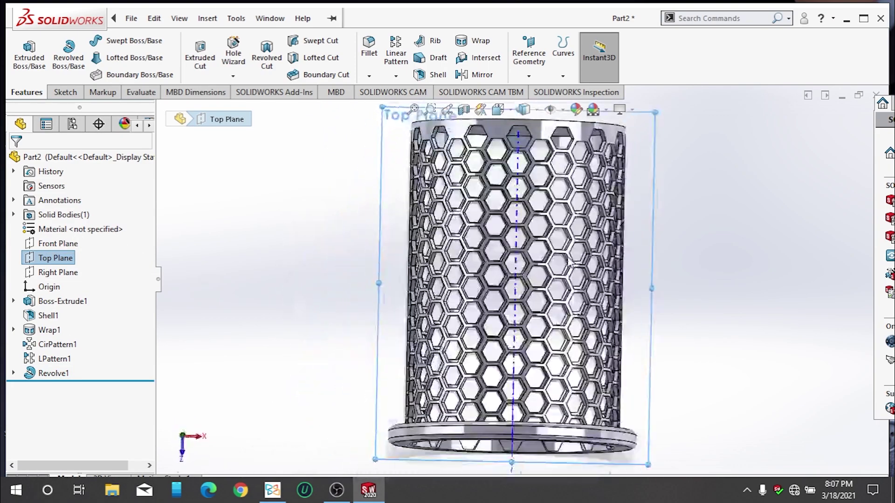
# Zoom in, sketch on the Top Plane, and draw a horizontal line right from the cylinder's top-right corner
pyautogui.scroll(-1, 566, 215)
pyautogui.scroll(-1, 566, 214)
pyautogui.scroll(-1, 566, 214)
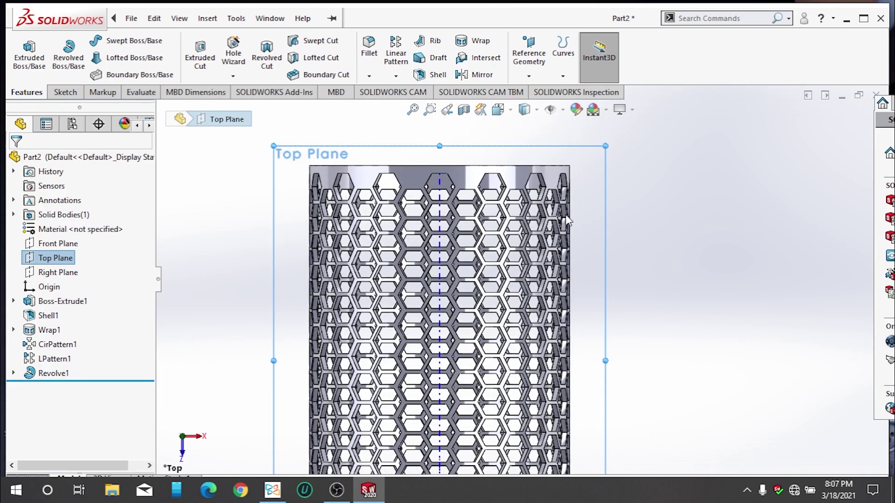
pyautogui.scroll(-2, 473, 215)
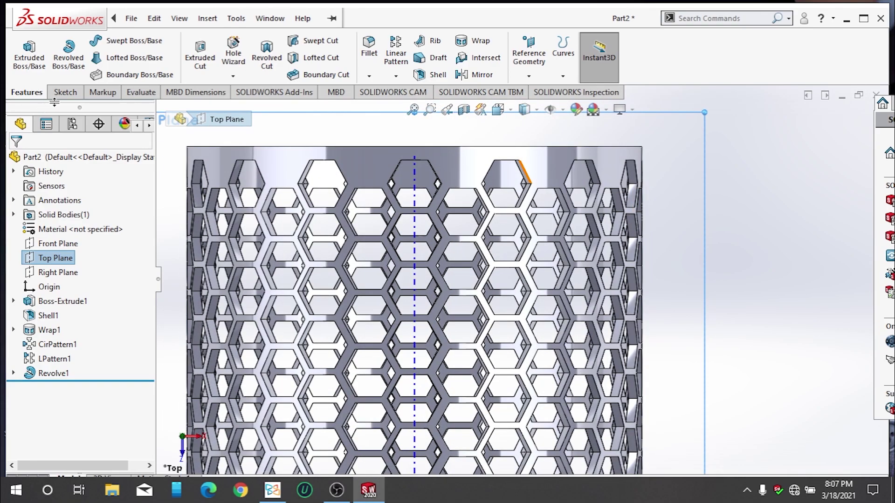
pyautogui.click(65, 92)
pyautogui.click(92, 40)
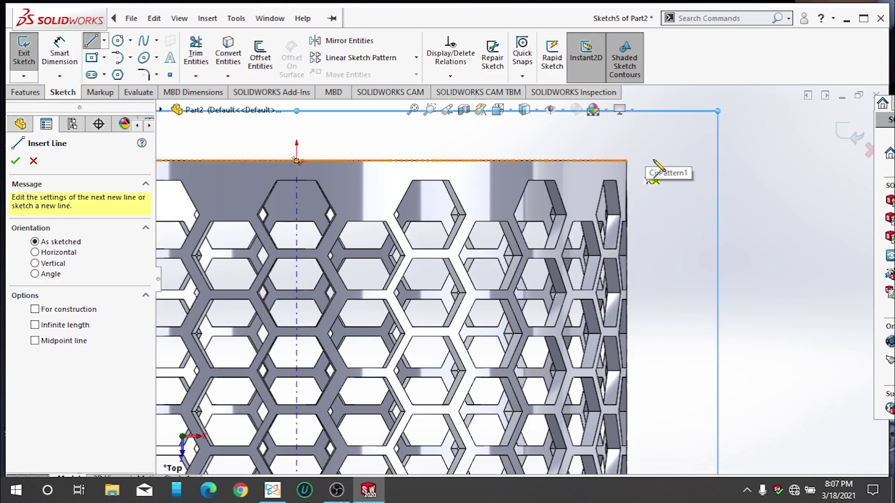
pyautogui.click(627, 161)
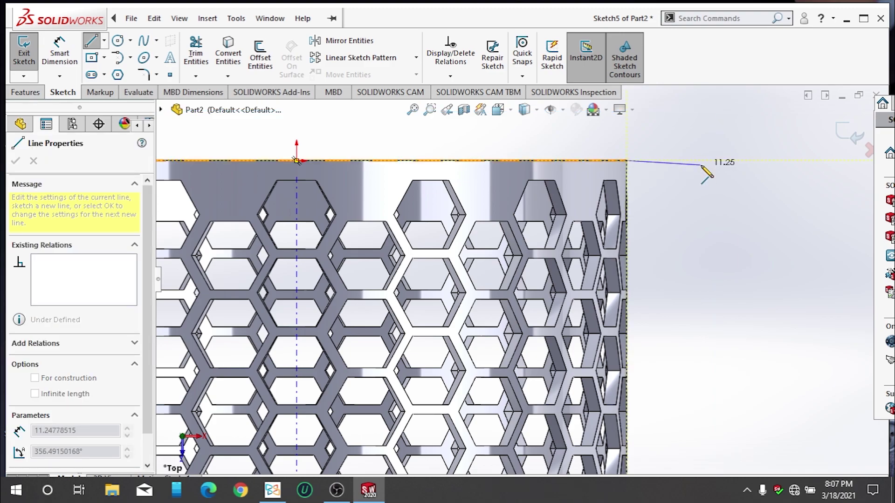
pyautogui.click(702, 160)
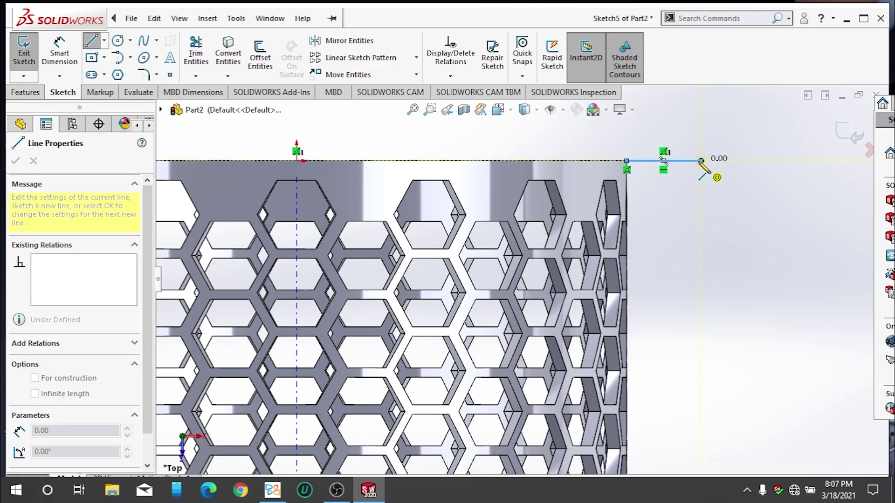
pyautogui.press('Escape')
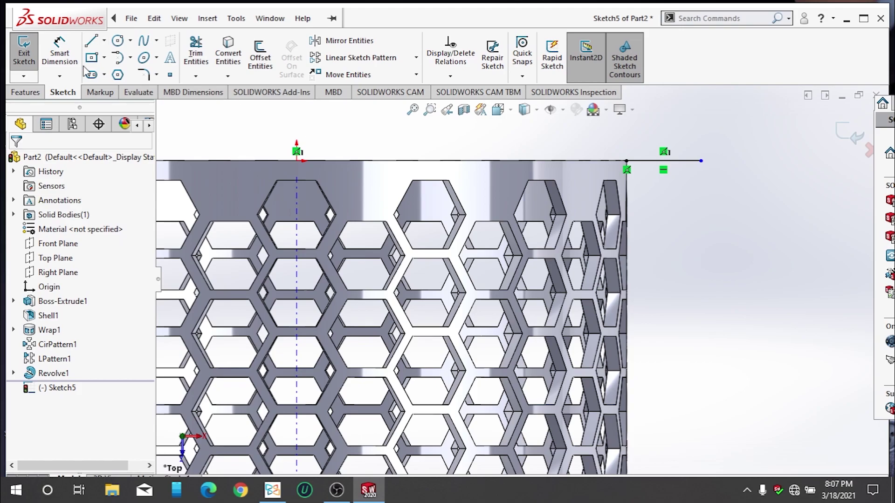
# Dimension the horizontal line to 8.00
pyautogui.click(55, 63)
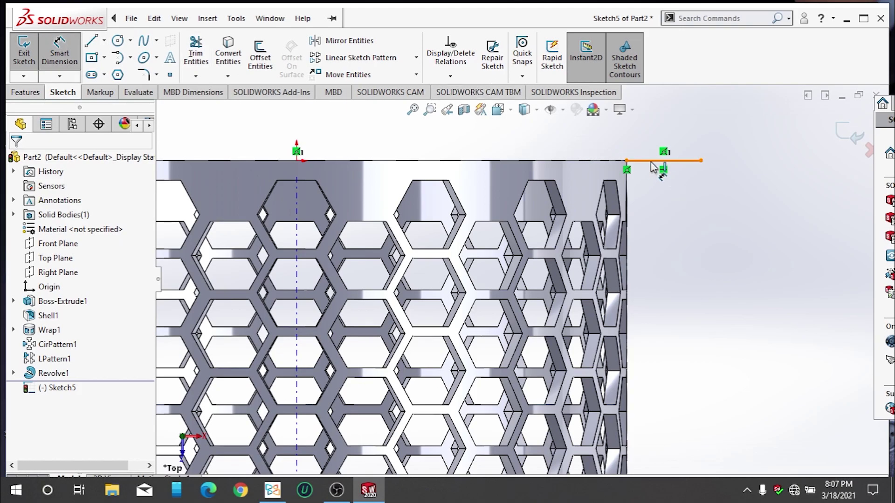
pyautogui.click(659, 135)
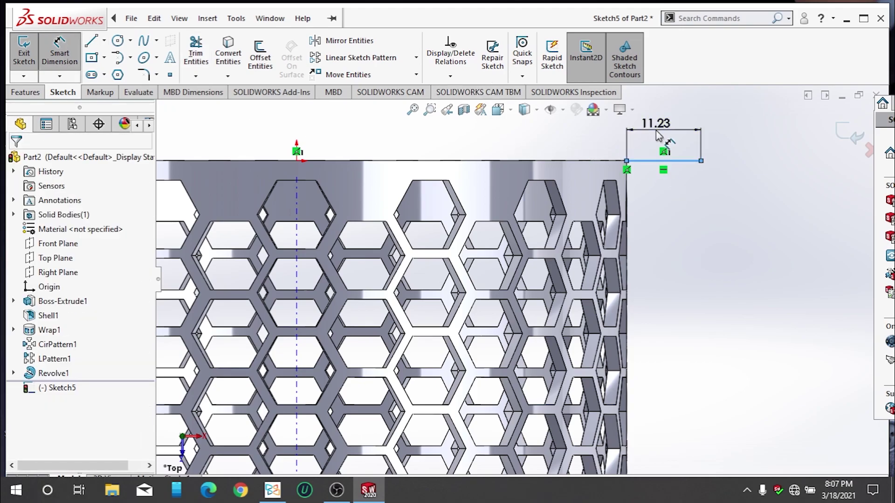
pyautogui.click(658, 136)
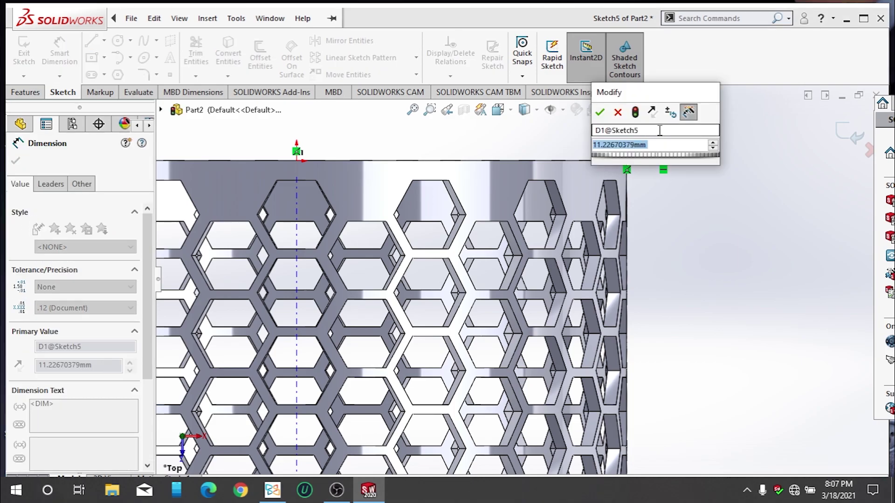
pyautogui.write('8')
pyautogui.press('Escape')
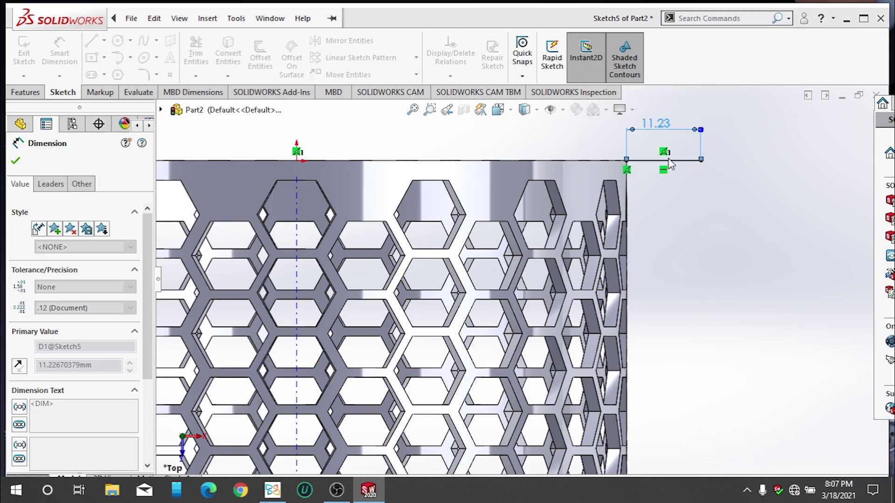
pyautogui.press('Escape')
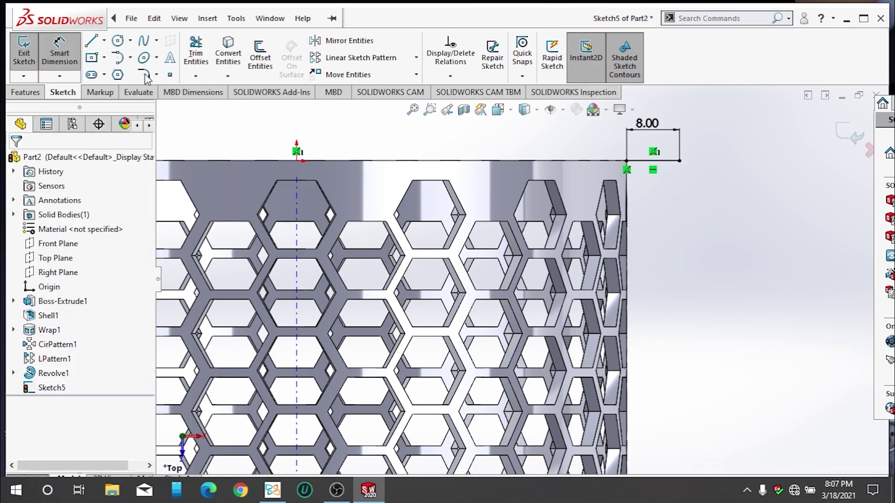
# Draw a short line at the top-right corner, then delete it as a stray
pyautogui.click(92, 41)
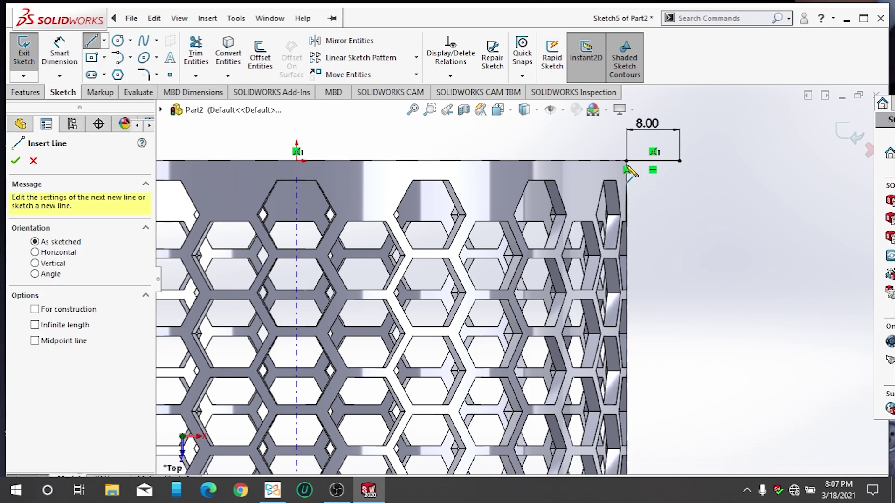
pyautogui.click(627, 170)
pyautogui.click(632, 191)
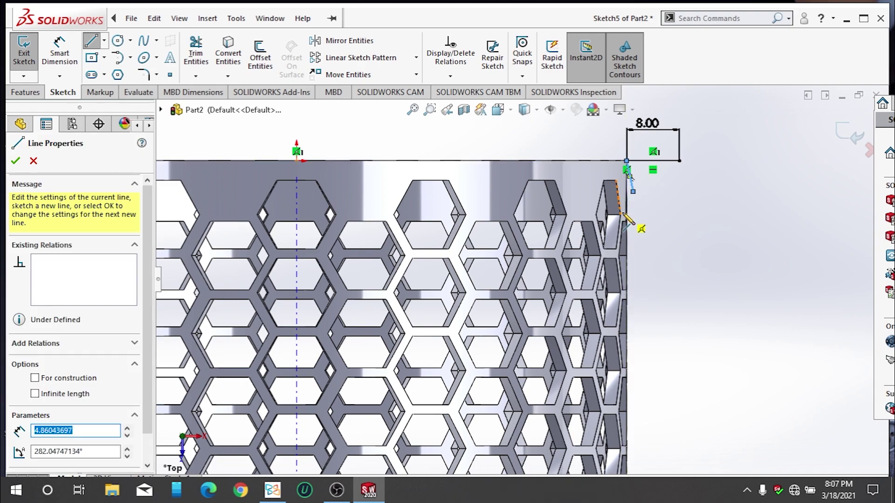
pyautogui.press('Escape')
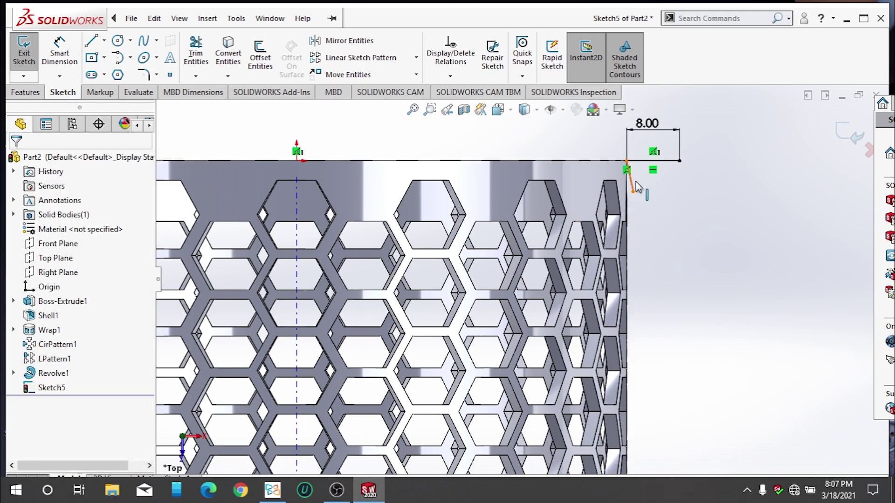
pyautogui.click(636, 184)
pyautogui.press('Delete')
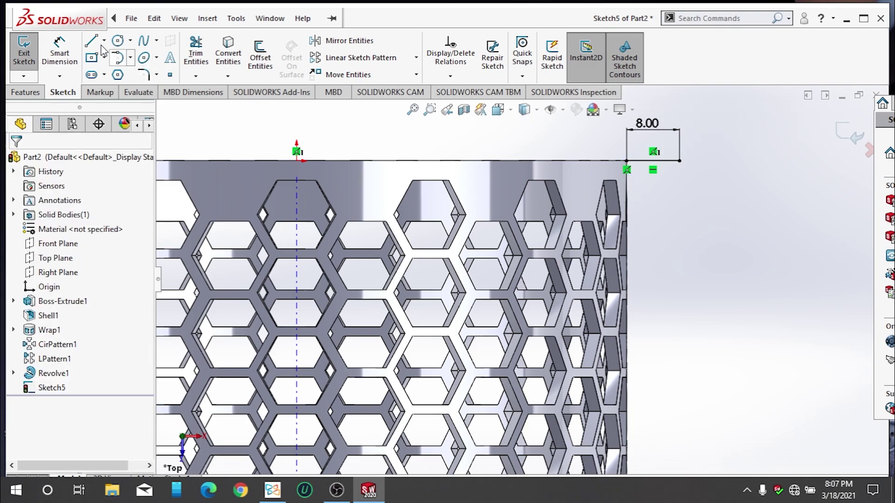
# Draw a vertical line down from the corner and set its length to 8.00
pyautogui.press('l')
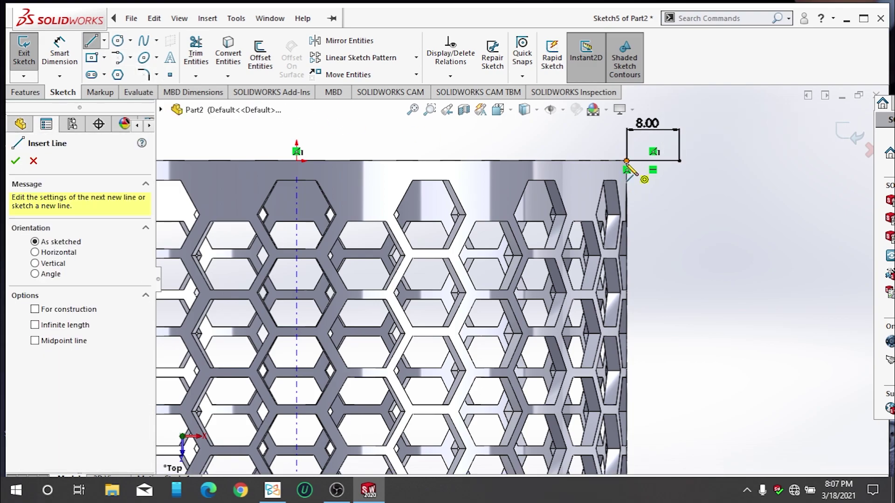
pyautogui.click(626, 162)
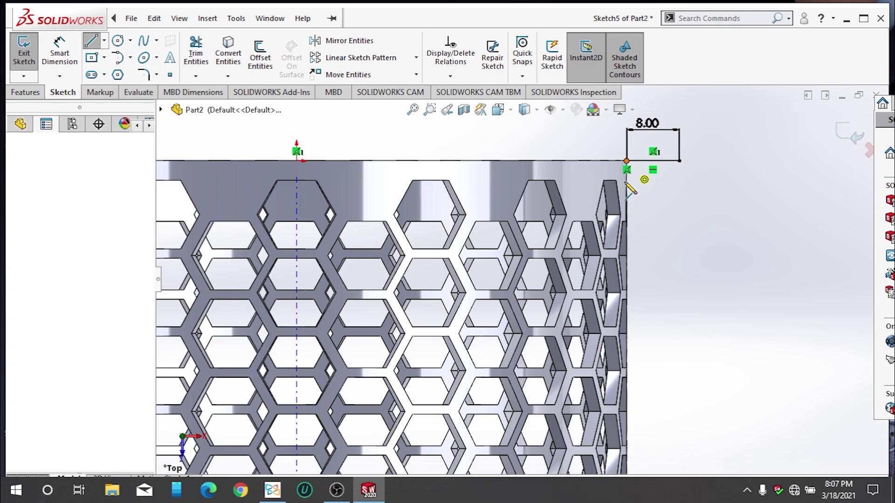
pyautogui.click(627, 218)
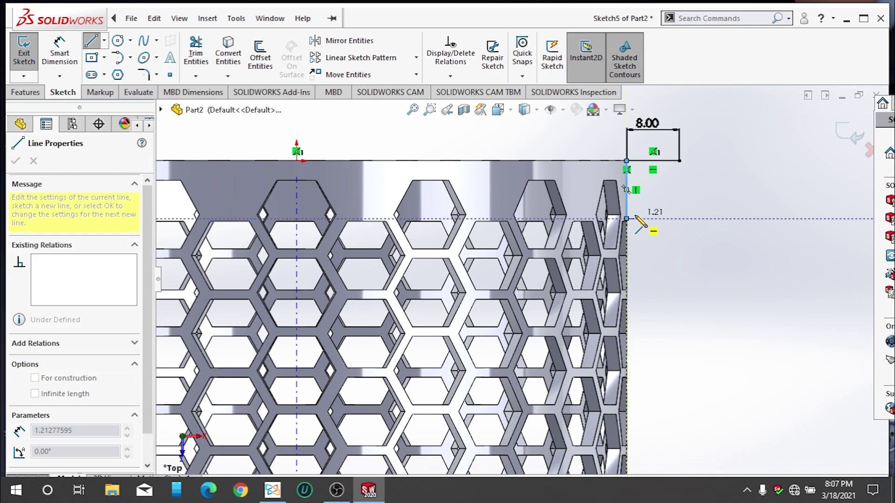
pyautogui.press('Escape')
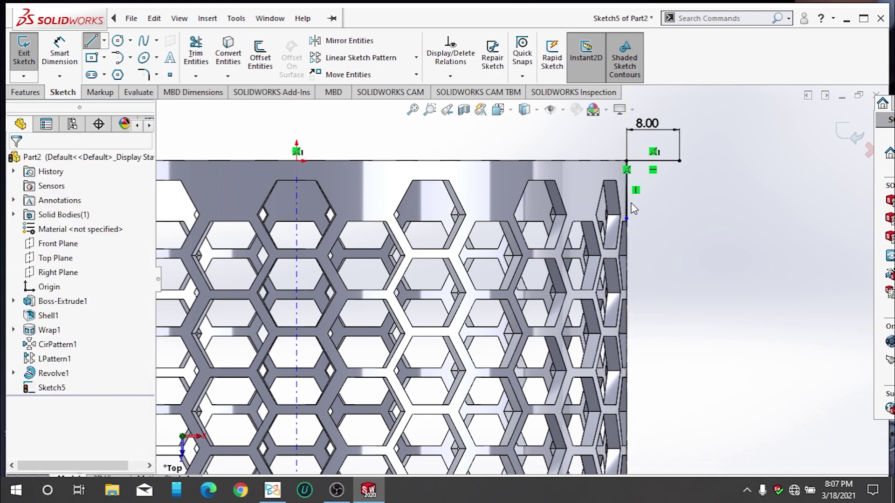
pyautogui.click(630, 214)
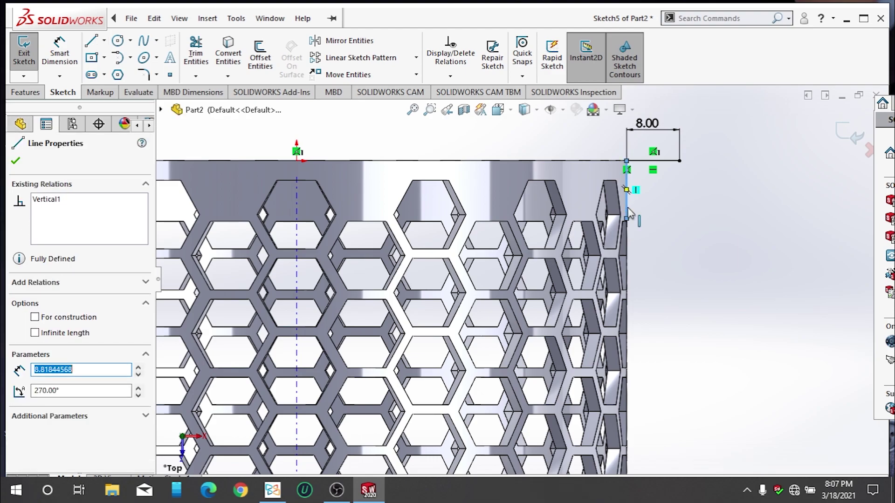
pyautogui.write('8')
pyautogui.press('Return')
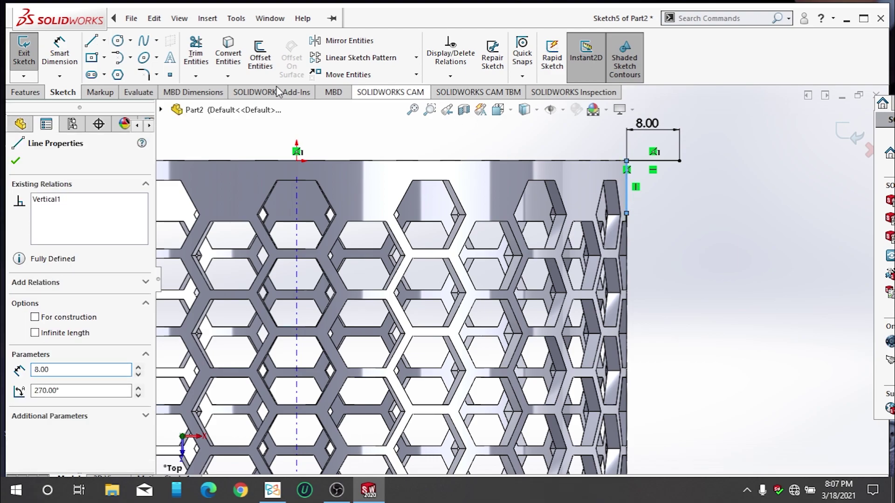
pyautogui.click(15, 160)
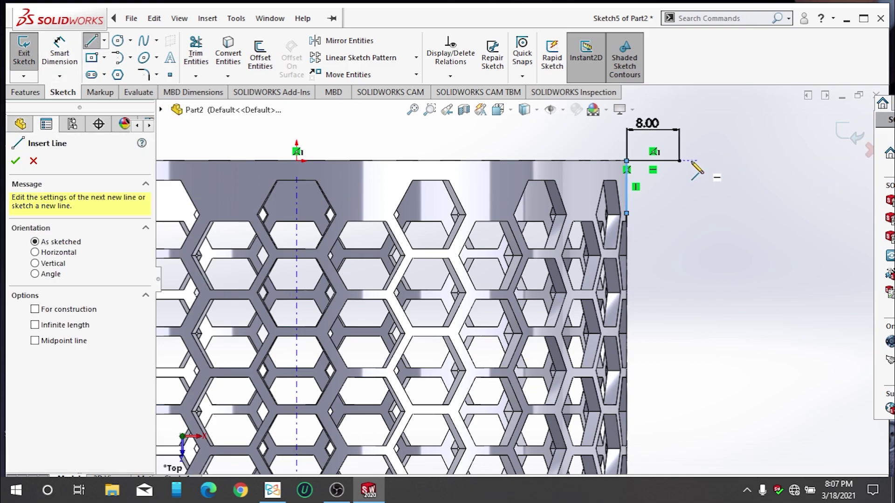
# Add a diagonal line from the horizontal line's end to the vertical line's bottom, closing the triangle
pyautogui.click(680, 161)
pyautogui.click(627, 213)
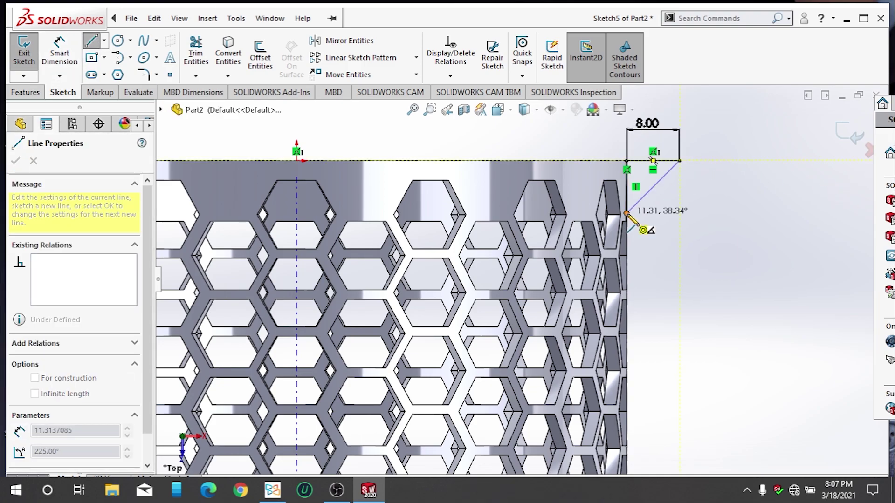
pyautogui.doubleClick(627, 214)
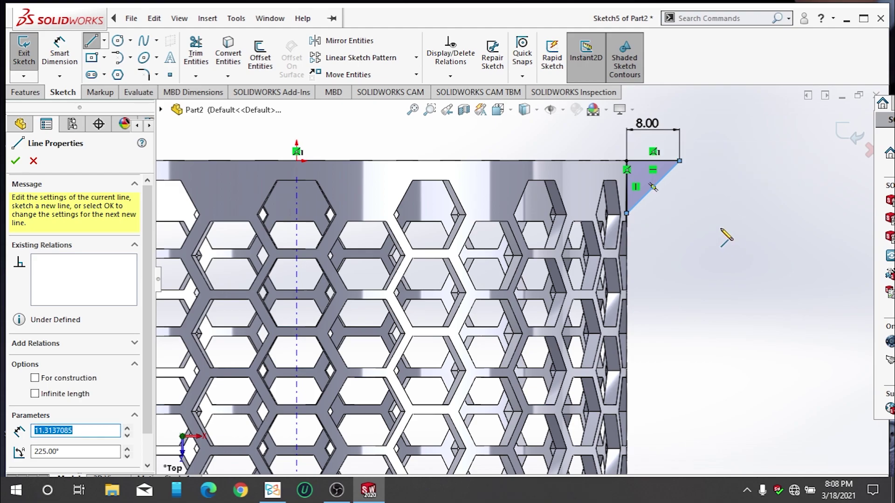
pyautogui.click(15, 162)
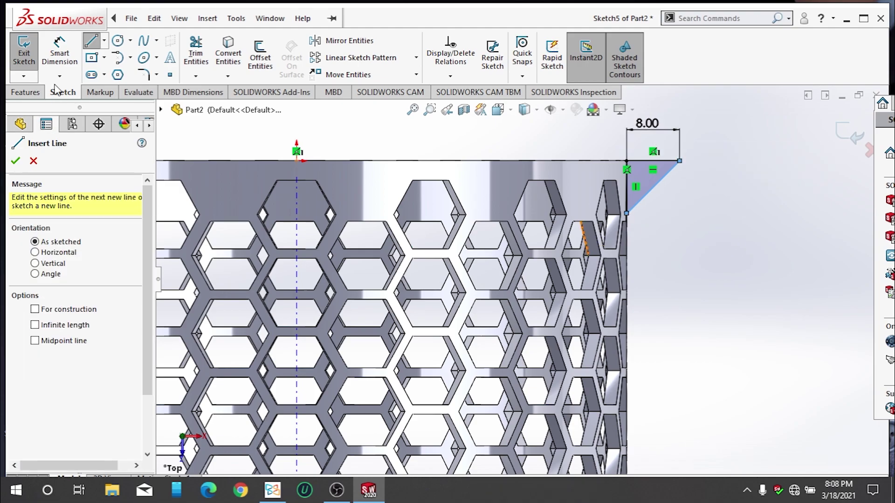
pyautogui.click(26, 93)
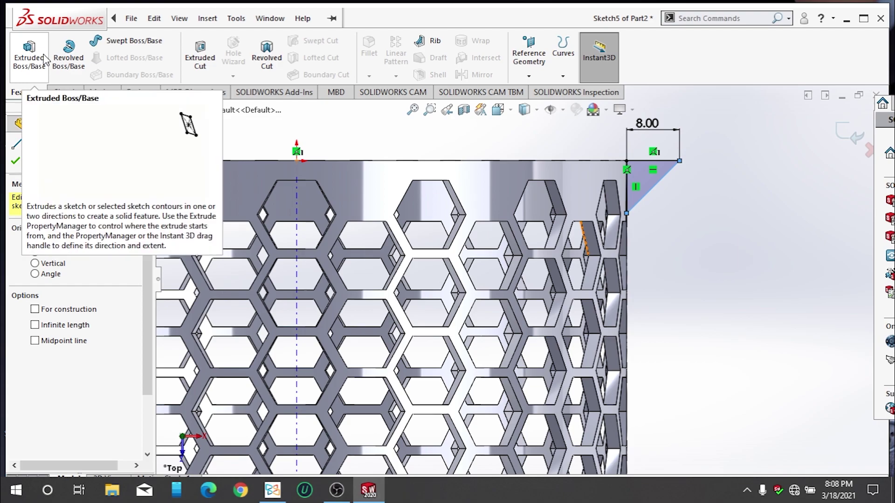
# Revolve the triangular Sketch5 profile 360° about the temporary axis to create Revolve2
pyautogui.click(18, 161)
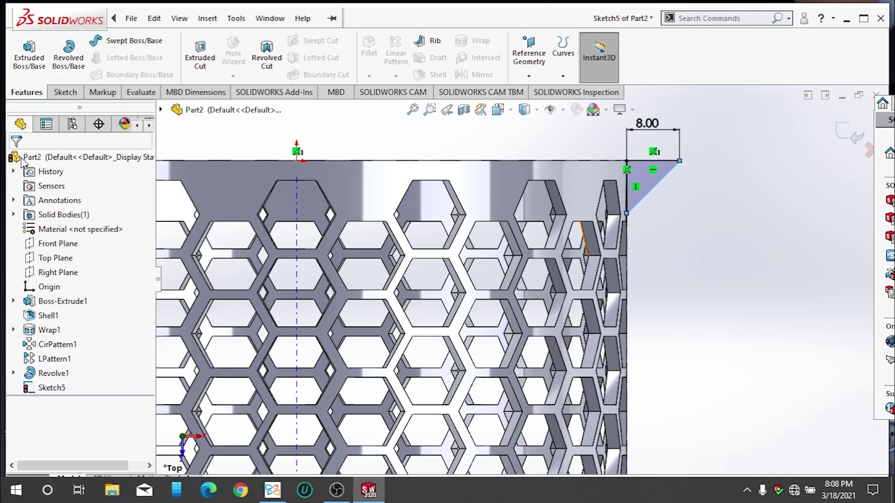
pyautogui.click(60, 69)
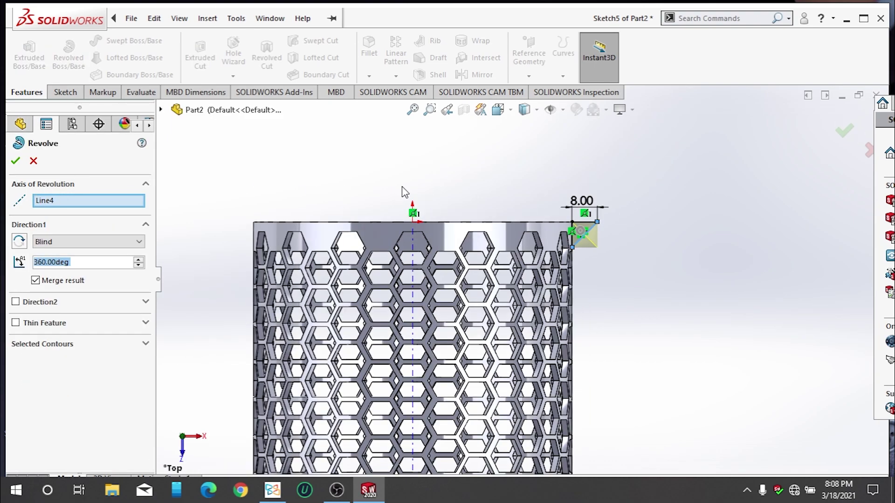
pyautogui.click(409, 241)
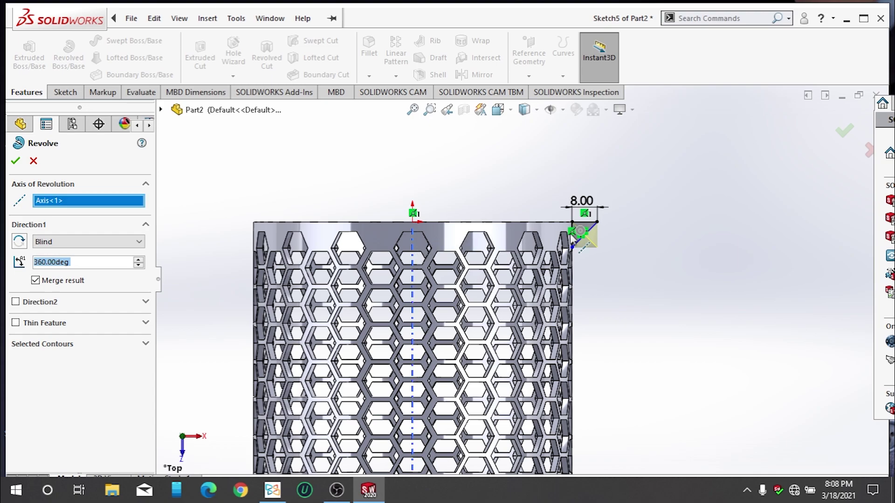
pyautogui.moveTo(582, 302)
pyautogui.mouseDown(button='middle')
pyautogui.moveTo(597, 304)
pyautogui.moveTo(522, 154)
pyautogui.mouseUp(button='middle')
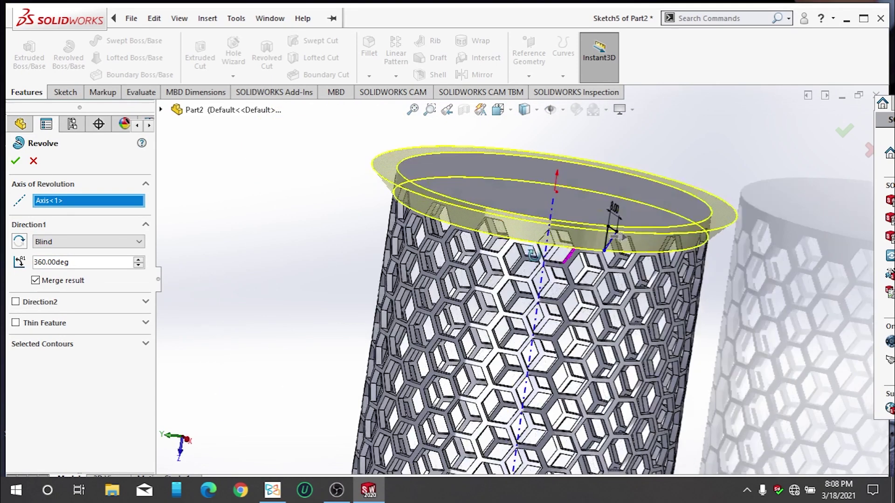
pyautogui.click(15, 162)
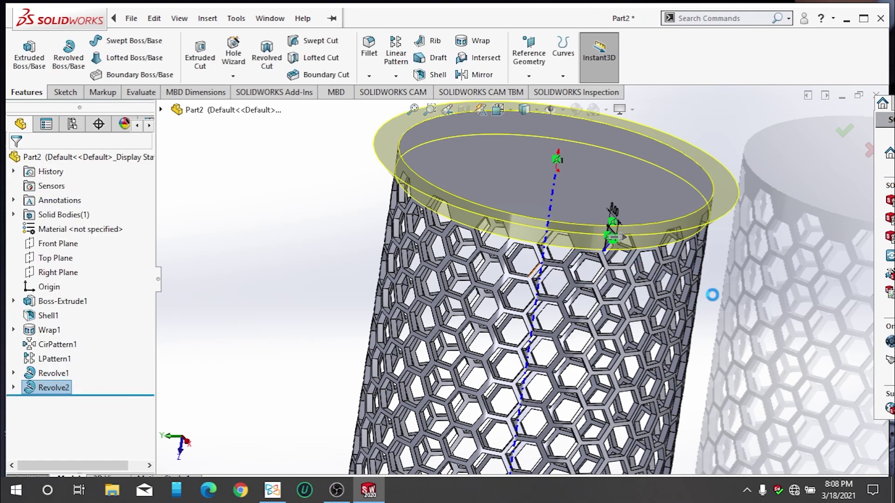
pyautogui.moveTo(657, 289)
pyautogui.mouseDown(button='middle')
pyautogui.moveTo(645, 328)
pyautogui.moveTo(653, 262)
pyautogui.moveTo(647, 212)
pyautogui.moveTo(555, 156)
pyautogui.moveTo(479, 156)
pyautogui.mouseUp(button='middle')
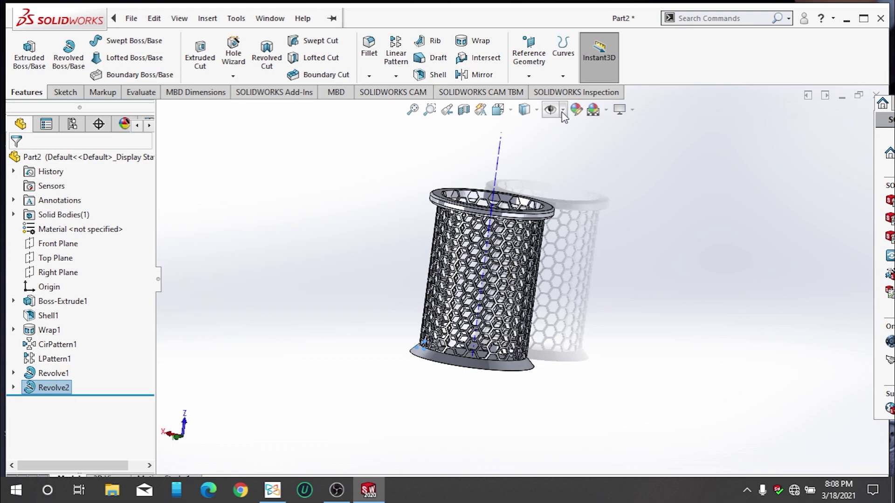
# Hide the temporary axes and apply brushed nickel from Appearances > Metal > Nickel to the holder
pyautogui.click(563, 112)
pyautogui.click(568, 147)
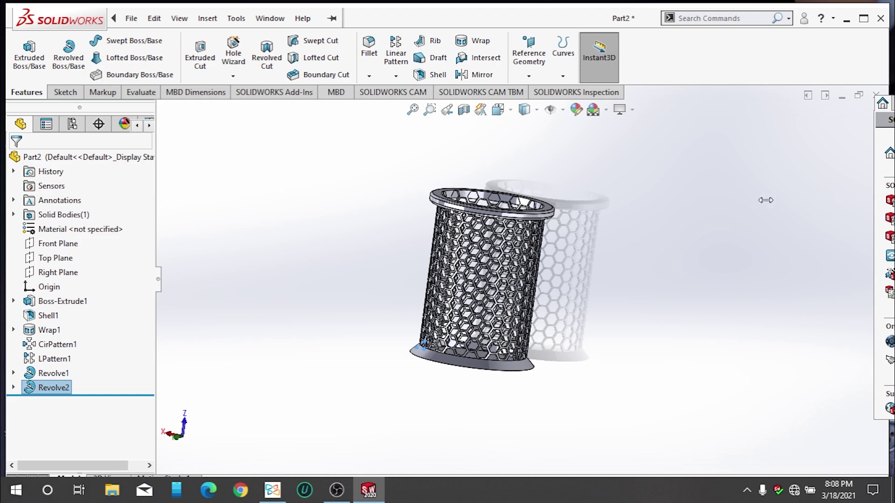
pyautogui.moveTo(766, 200); pyautogui.dragTo(703, 205)
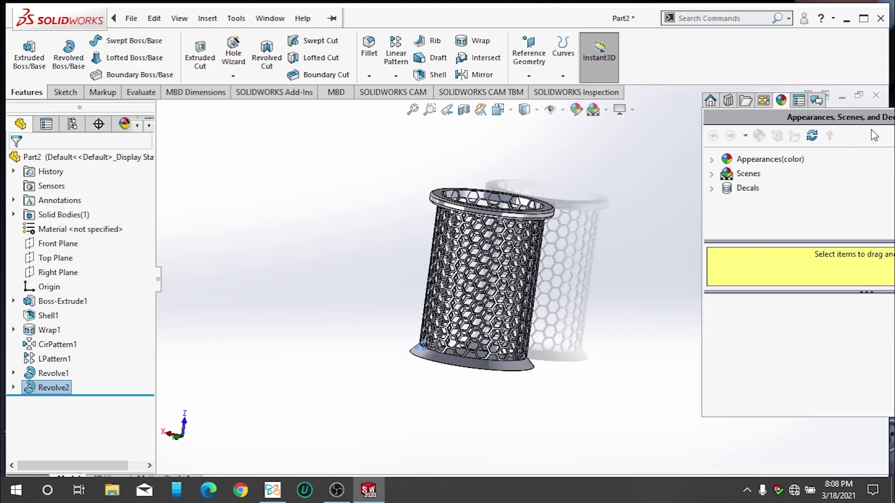
pyautogui.click(764, 161)
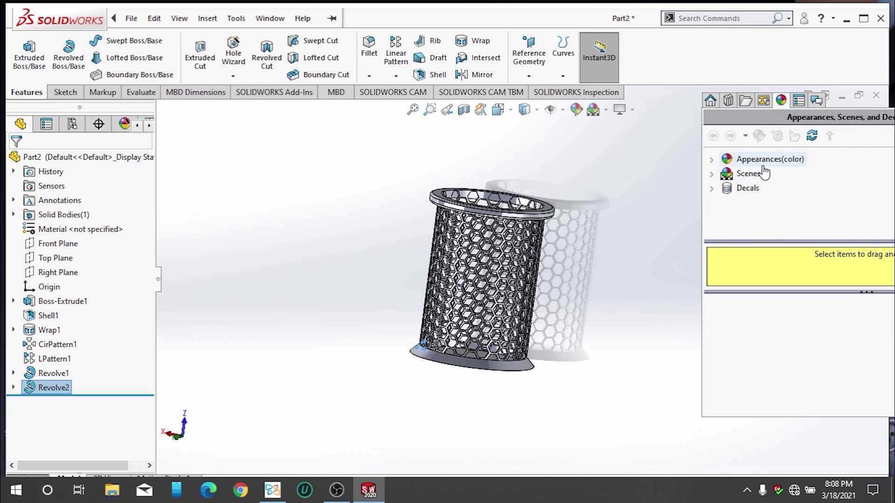
pyautogui.click(718, 163)
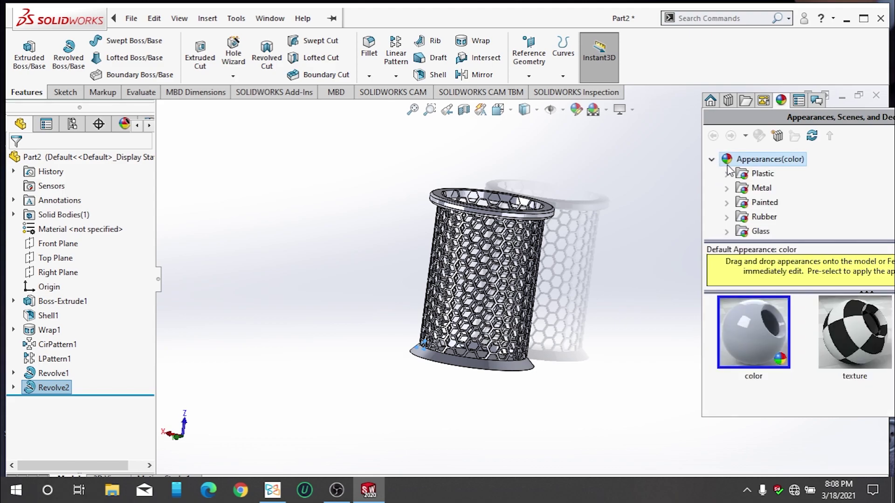
pyautogui.doubleClick(747, 191)
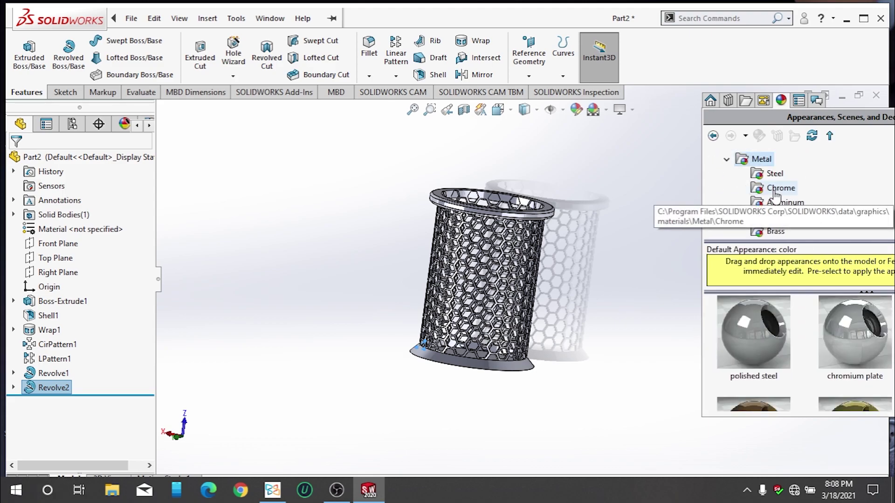
pyautogui.scroll(-2, 789, 229)
pyautogui.click(779, 203)
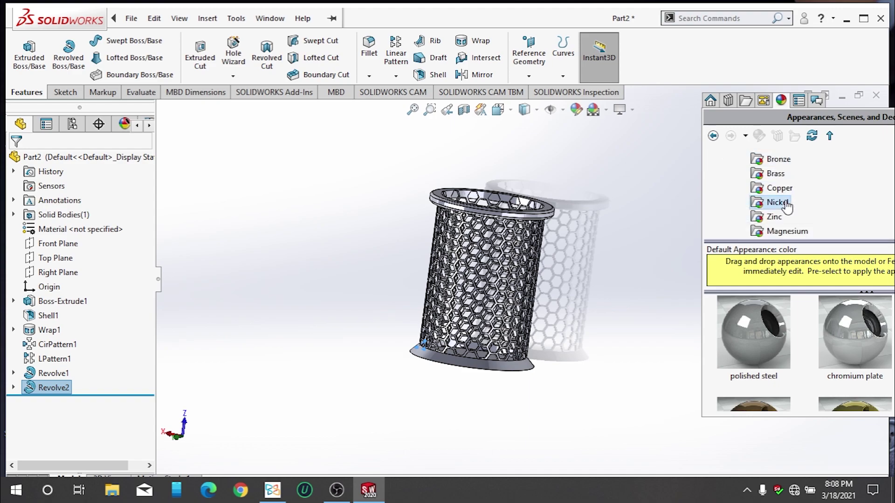
pyautogui.moveTo(847, 349); pyautogui.dragTo(529, 277)
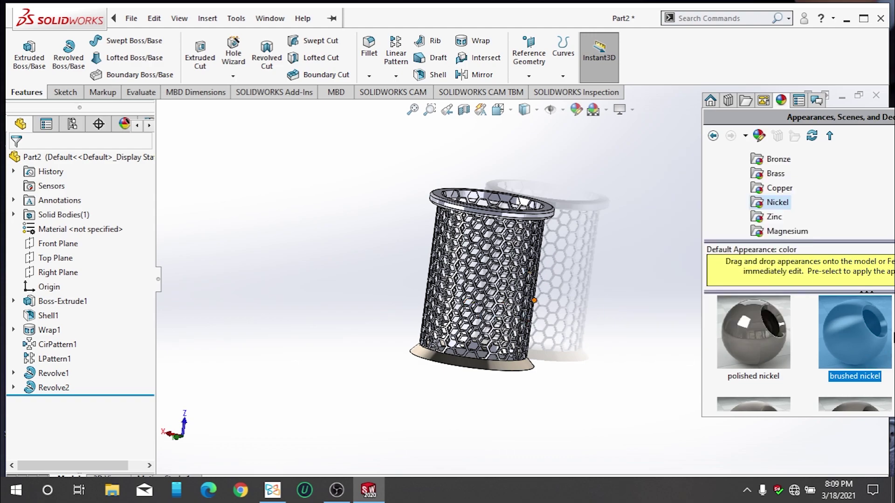
pyautogui.moveTo(869, 341); pyautogui.dragTo(506, 268)
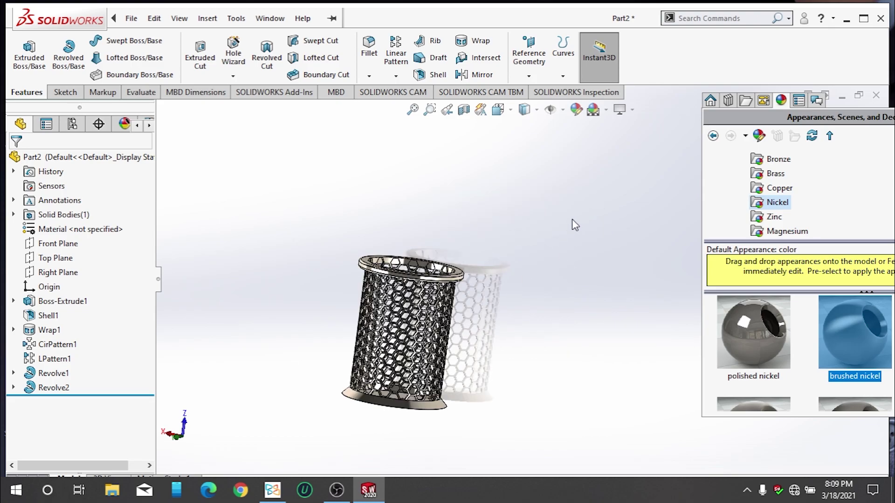
# Apply the Plain White scene and orbit the holder to a more upright view
pyautogui.click(593, 111)
pyautogui.click(613, 143)
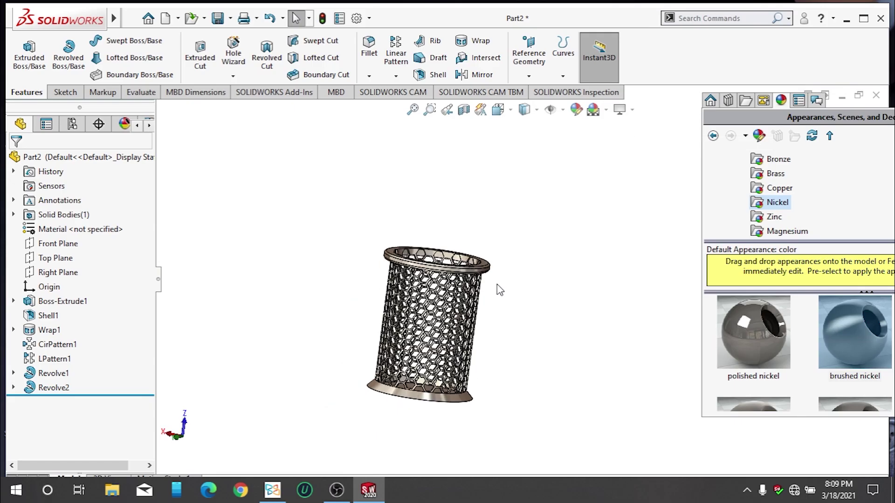
pyautogui.moveTo(497, 289)
pyautogui.mouseDown(button='middle')
pyautogui.moveTo(387, 229)
pyautogui.moveTo(605, 333)
pyautogui.mouseUp(button='middle')
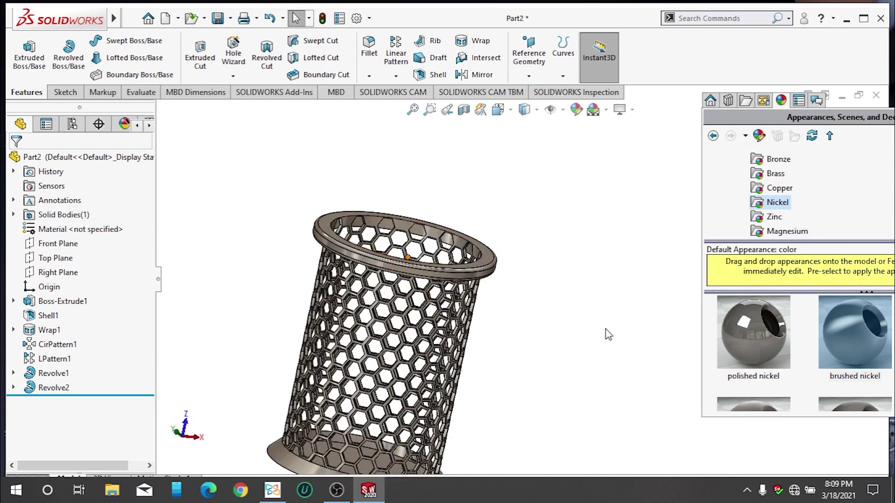
pyautogui.scroll(2, 605, 334)
pyautogui.moveTo(517, 316)
pyautogui.mouseDown(button='middle')
pyautogui.moveTo(406, 247)
pyautogui.moveTo(359, 366)
pyautogui.moveTo(368, 222)
pyautogui.mouseUp(button='middle')
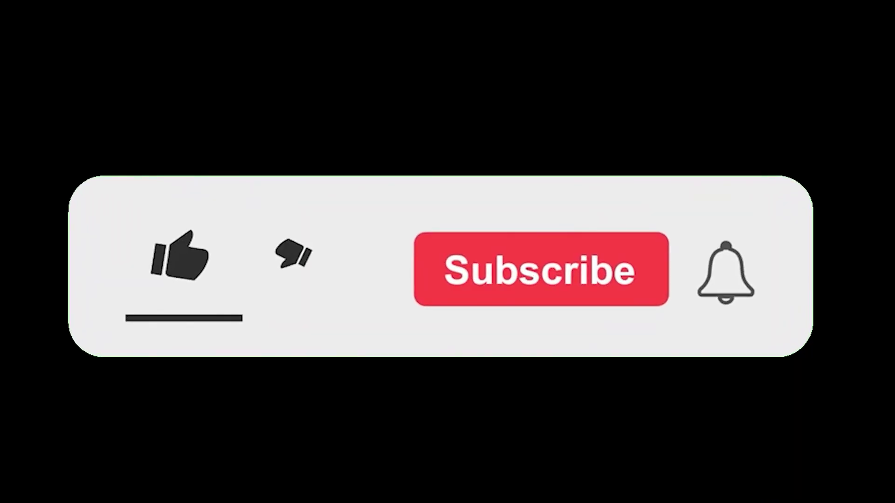